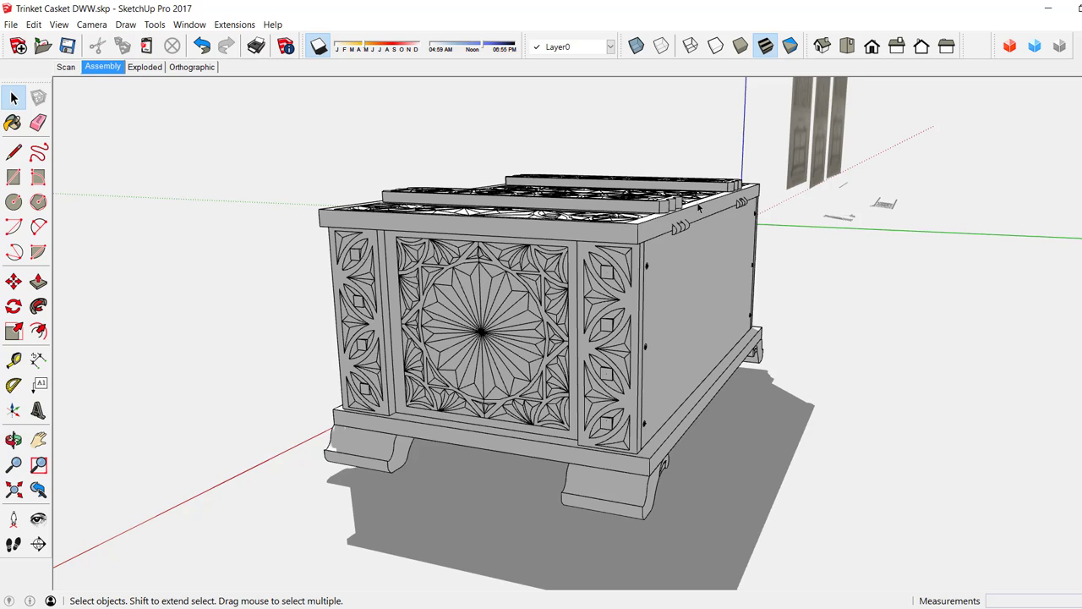
Open the whole casket component for editing.
{"action": "scroll", "coordinate": [698, 207], "scroll_direction": "up", "scroll_amount": 3}
{"action": "right_click", "coordinate": [650, 244]}
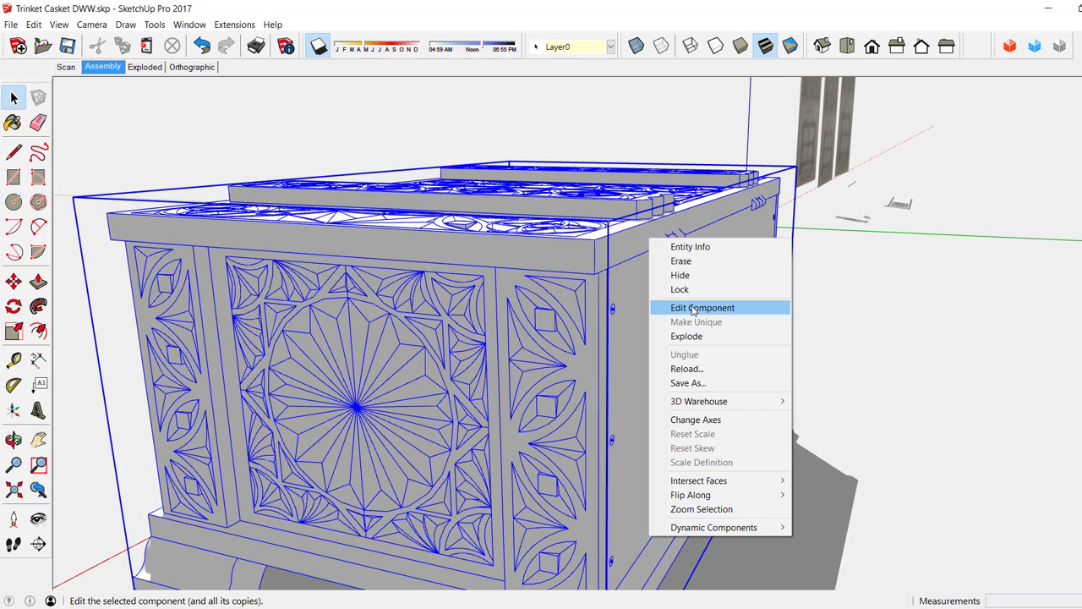
{"action": "left_click", "coordinate": [680, 308]}
{"action": "left_click", "coordinate": [628, 243]}
{"action": "right_click", "coordinate": [627, 243]}
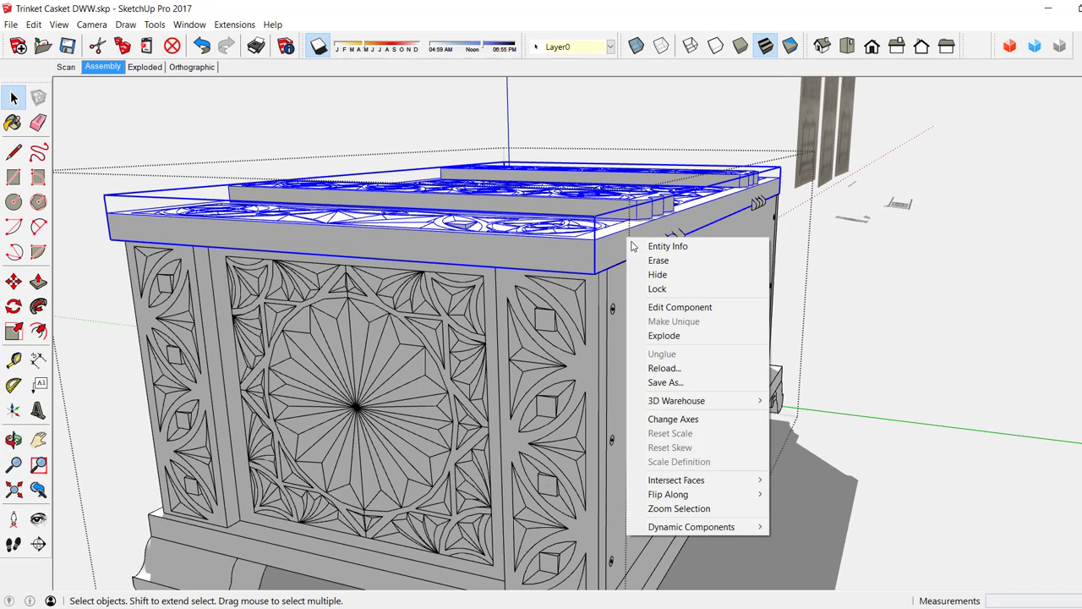
{"action": "left_click", "coordinate": [684, 308]}
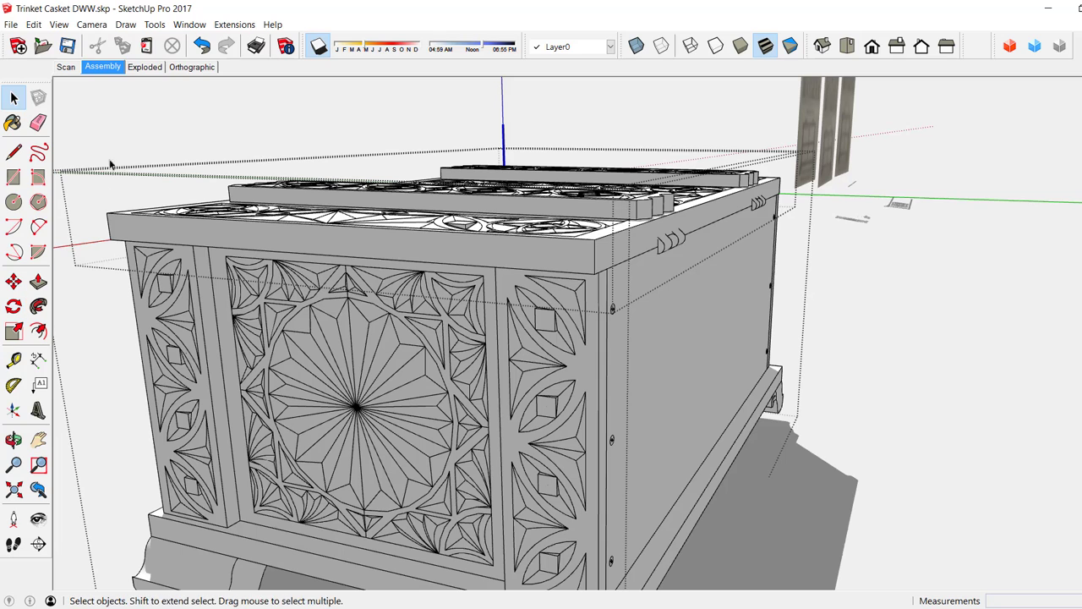
{"action": "key", "text": "ctrl+z"}
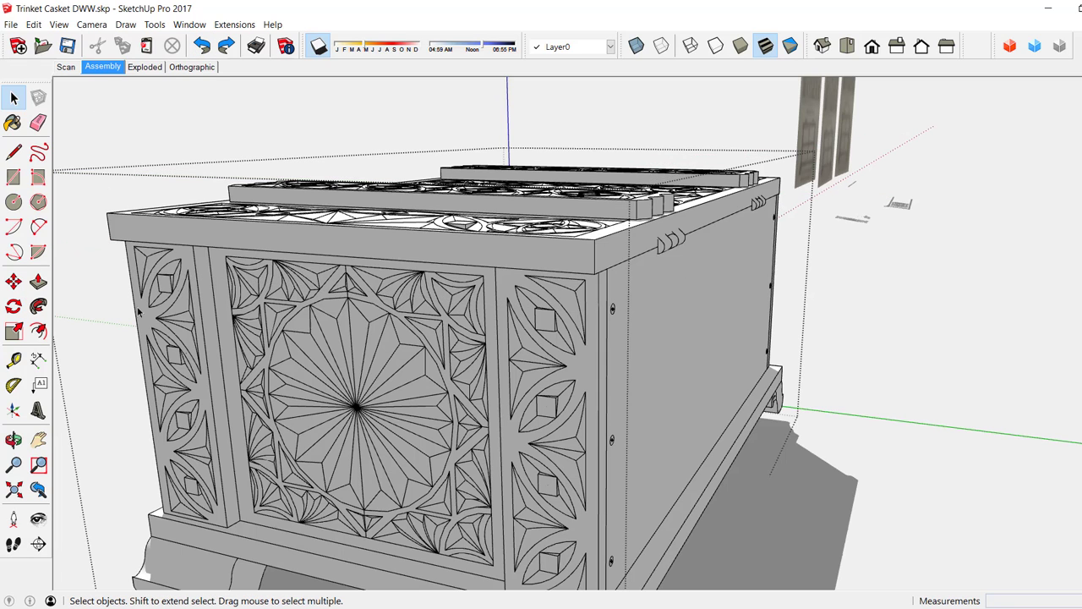
Rotate the lid upward about its rear hinge pin to open the casket.
{"action": "left_click", "coordinate": [299, 240]}
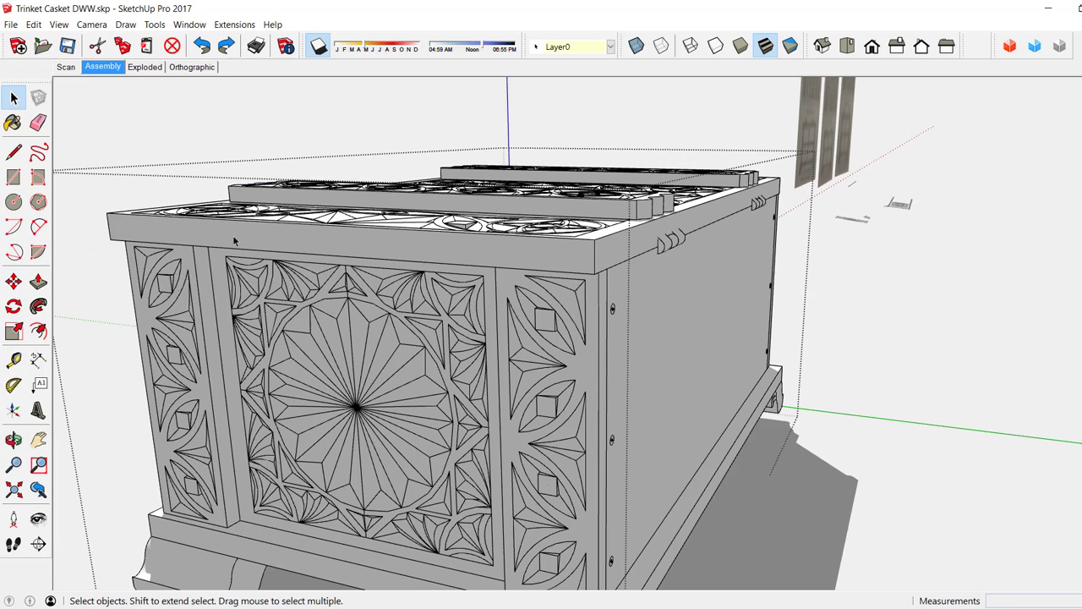
{"action": "left_click", "coordinate": [13, 306]}
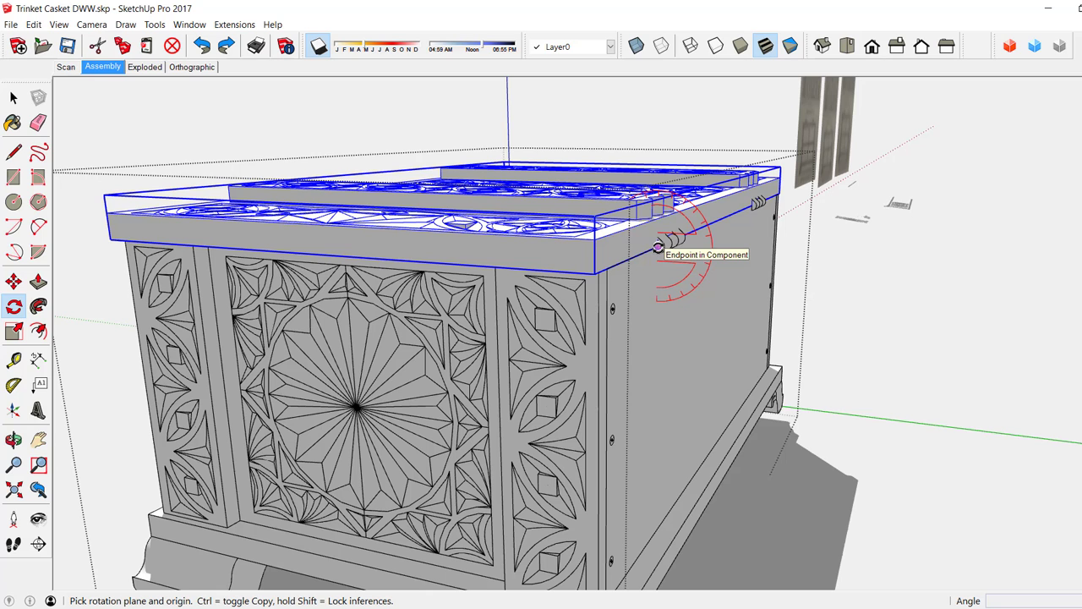
{"action": "left_click", "coordinate": [658, 246]}
{"action": "scroll", "coordinate": [583, 262], "scroll_direction": "down", "scroll_amount": 3}
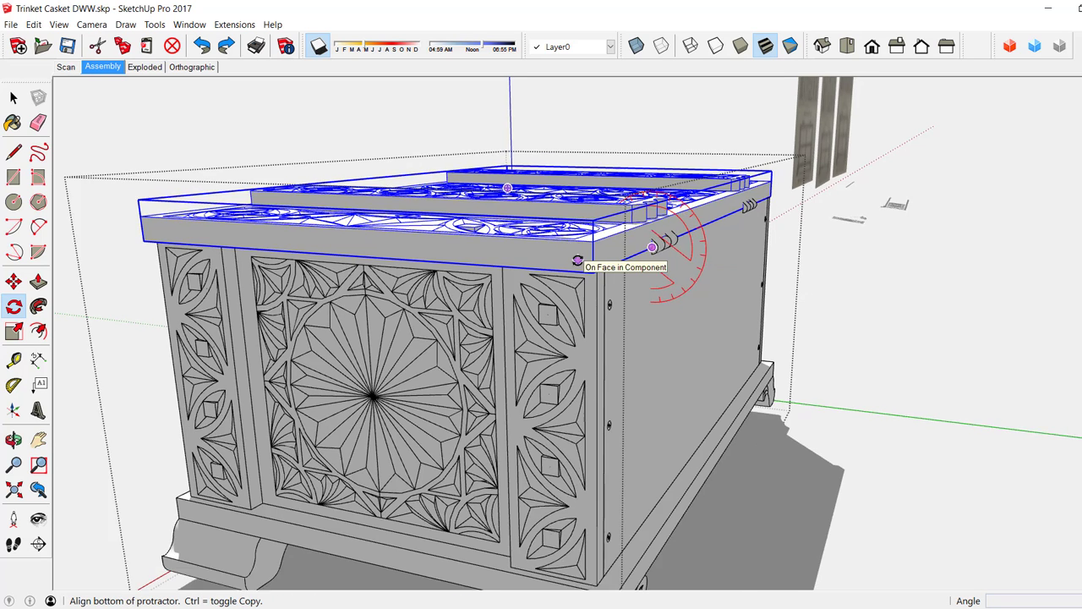
{"action": "scroll", "coordinate": [578, 261], "scroll_direction": "down", "scroll_amount": 1}
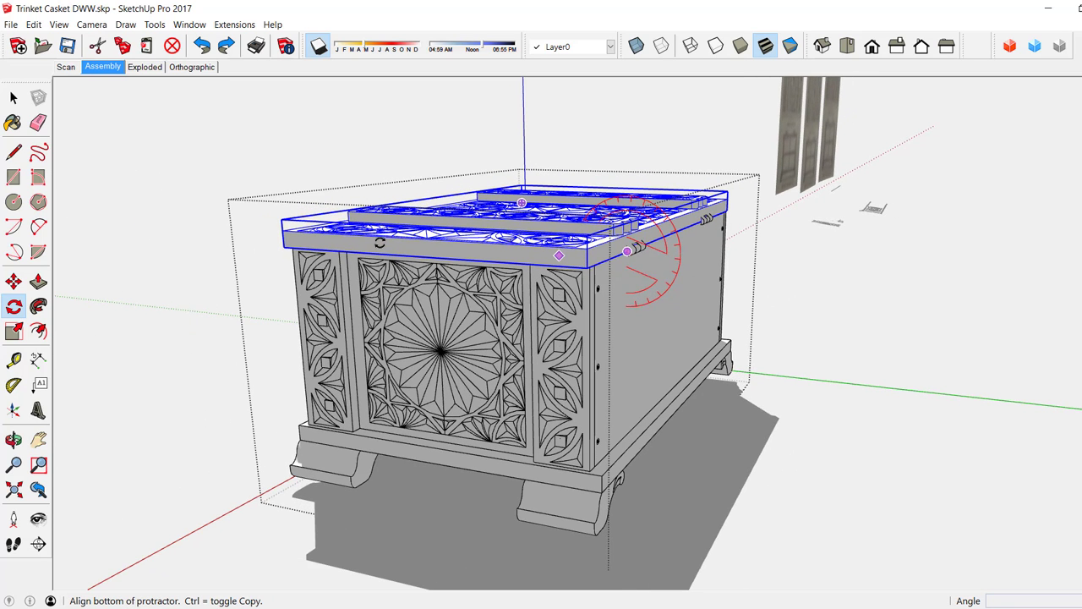
{"action": "left_click", "coordinate": [252, 226]}
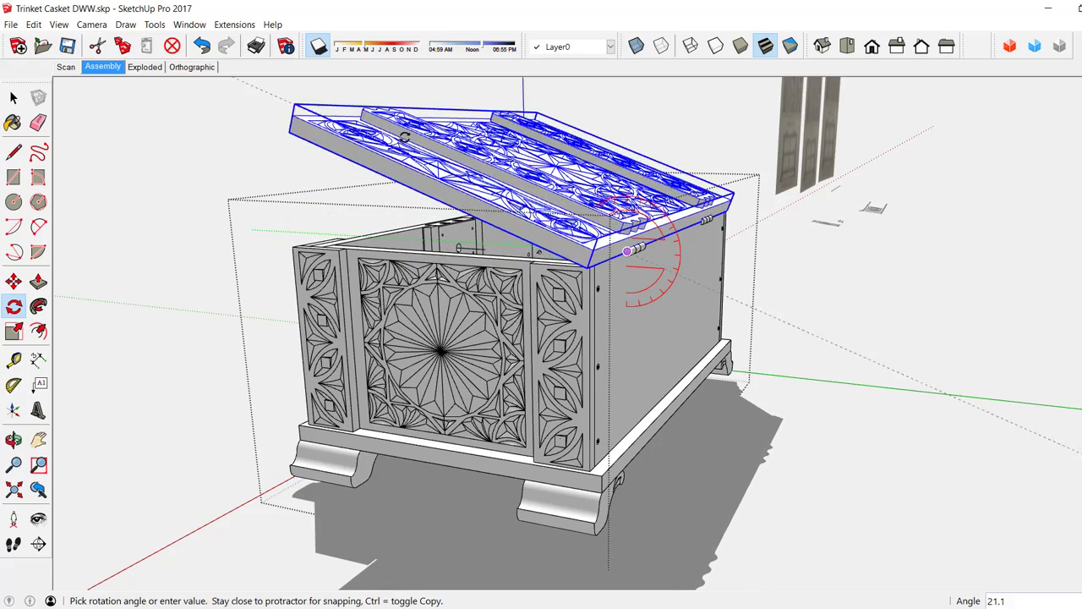
{"action": "left_click", "coordinate": [443, 123]}
Close the casket component and view the opened casket from its front corner.
{"action": "middle_click_drag", "start_coordinate": [397, 337], "coordinate": [858, 382]}
{"action": "right_click", "coordinate": [964, 350]}
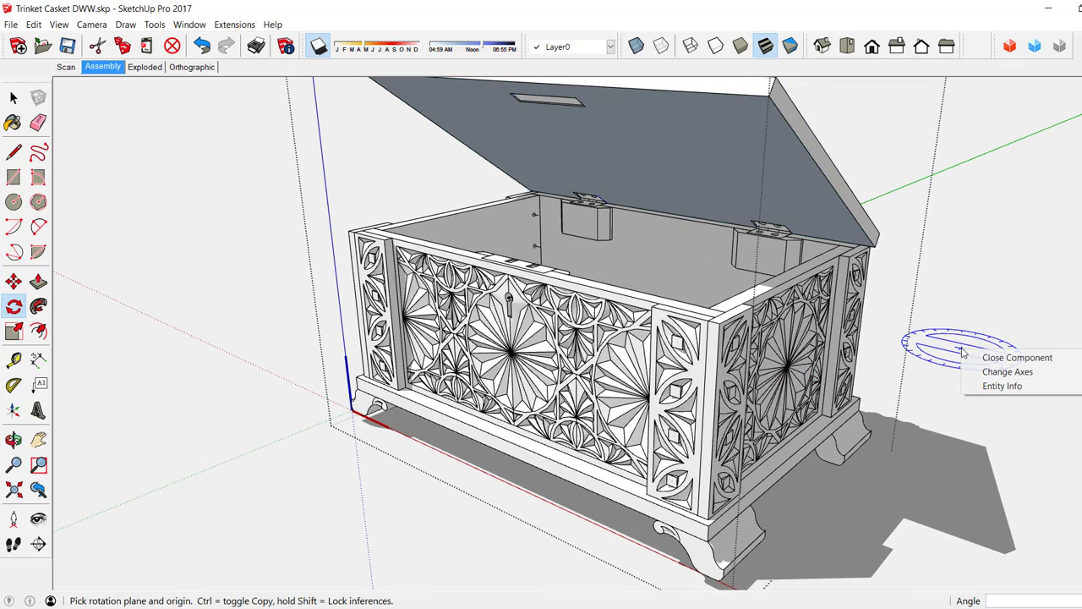
{"action": "left_click", "coordinate": [1015, 358]}
{"action": "middle_click_drag", "start_coordinate": [688, 363], "coordinate": [656, 372]}
{"action": "scroll", "coordinate": [660, 449], "scroll_direction": "down", "scroll_amount": 2}
{"action": "scroll", "coordinate": [708, 336], "scroll_direction": "up", "scroll_amount": 1}
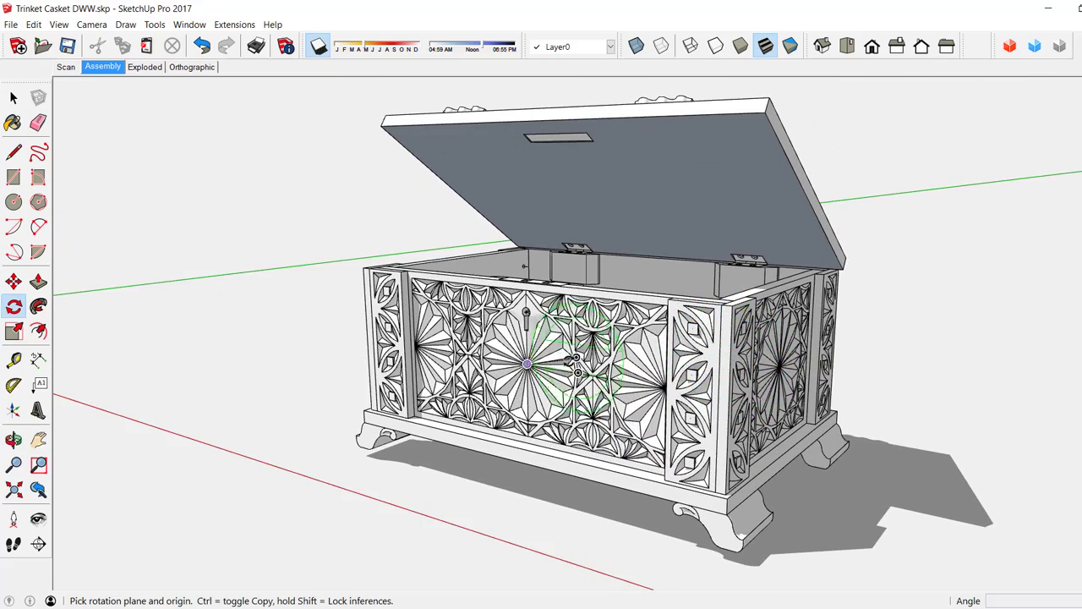
Switch to the Scan scene and examine the carved end strip of the partly traced front elevation.
{"action": "left_click", "coordinate": [67, 67]}
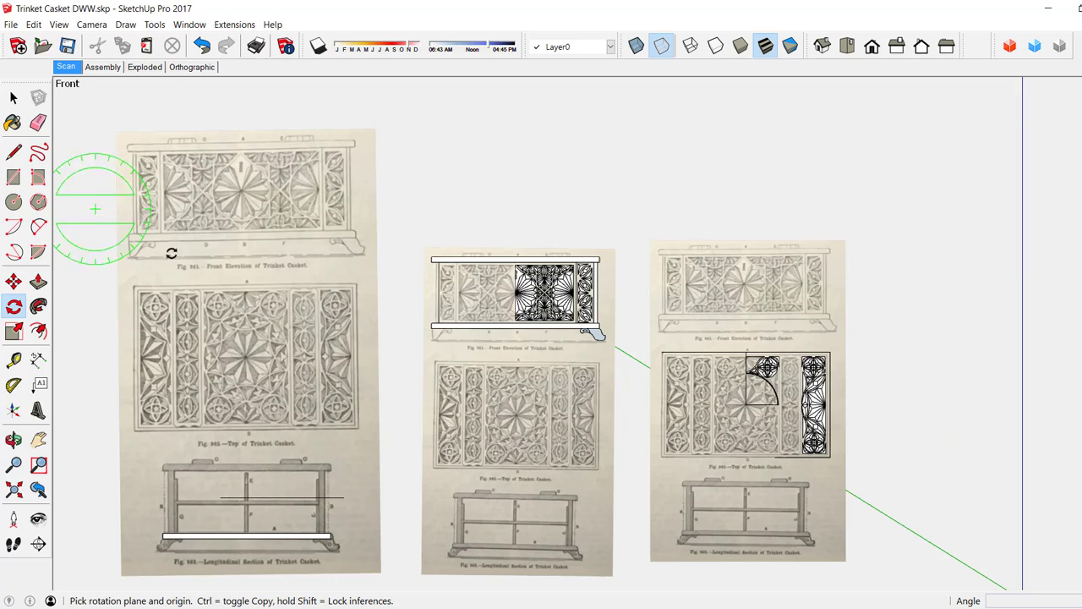
{"action": "left_click", "coordinate": [12, 97]}
{"action": "left_click", "coordinate": [12, 97]}
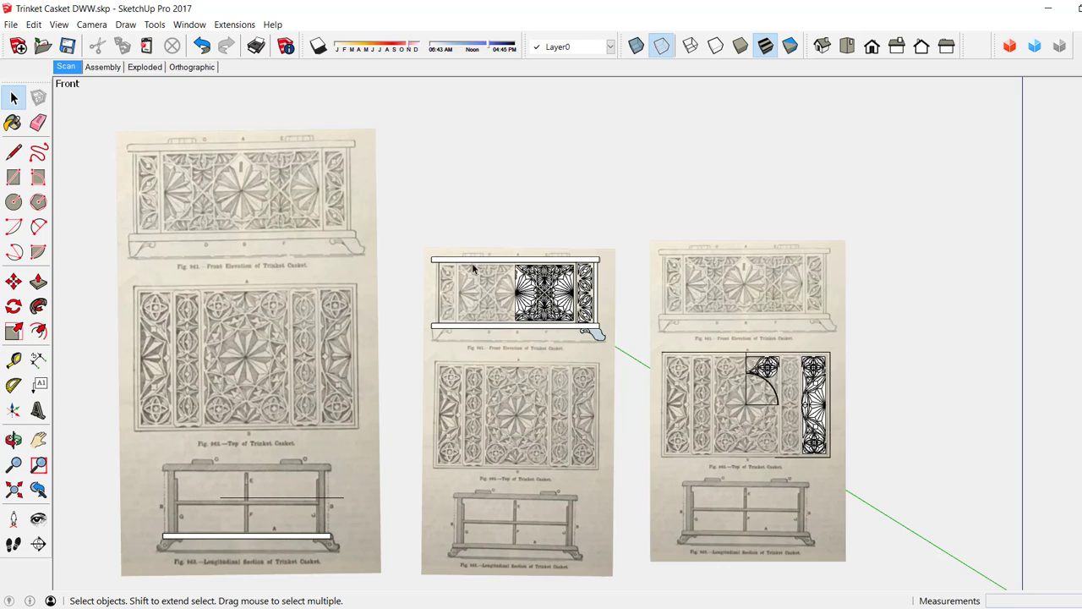
{"action": "scroll", "coordinate": [460, 266], "scroll_direction": "up", "scroll_amount": 2}
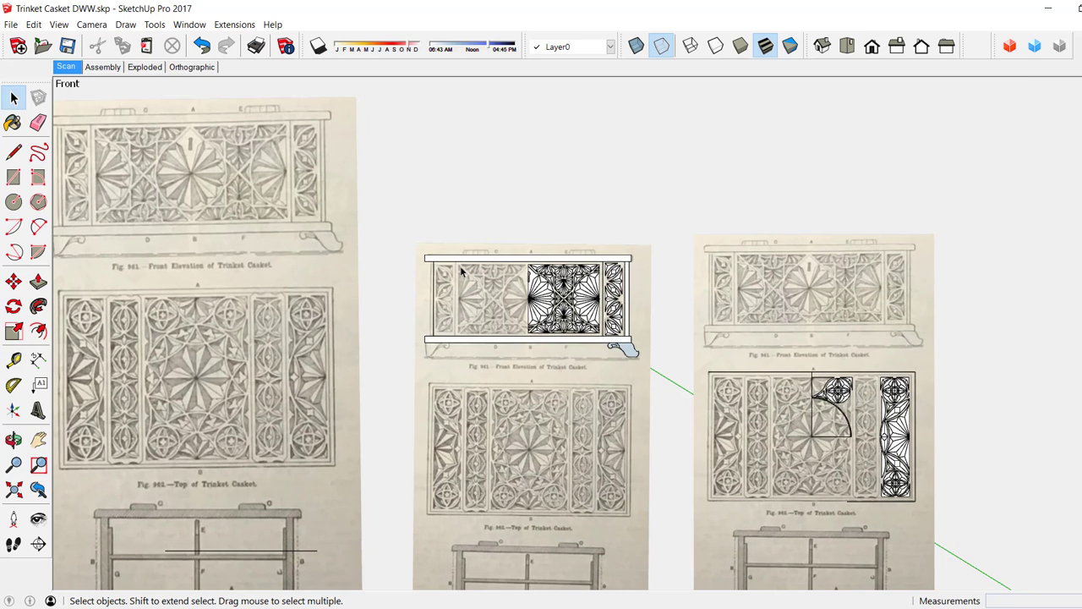
{"action": "scroll", "coordinate": [461, 270], "scroll_direction": "up", "scroll_amount": 1}
{"action": "scroll", "coordinate": [495, 274], "scroll_direction": "up", "scroll_amount": 3}
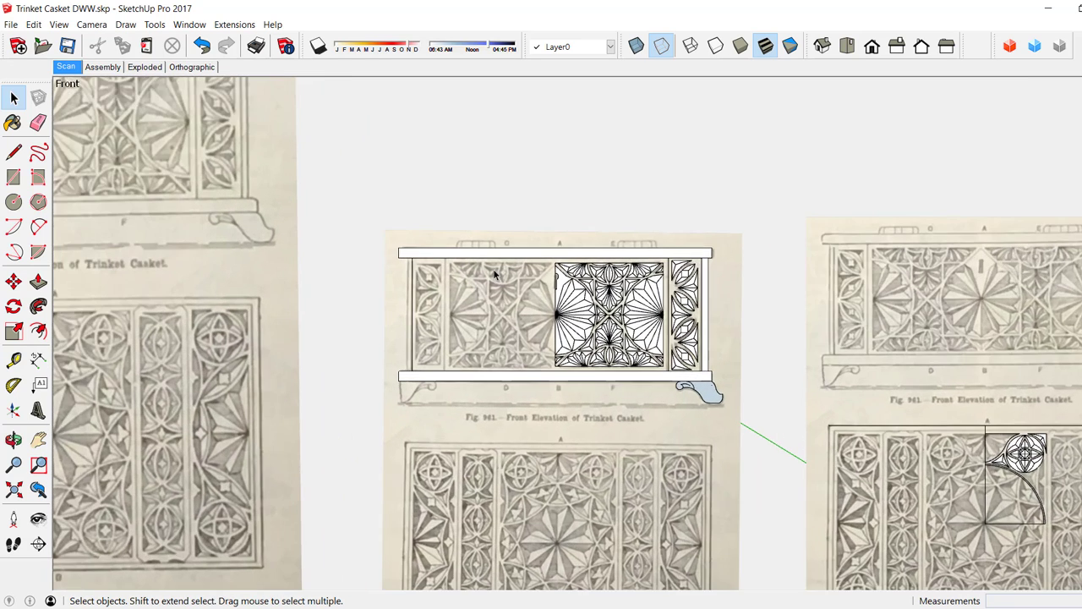
{"action": "scroll", "coordinate": [411, 288], "scroll_direction": "up", "scroll_amount": 5}
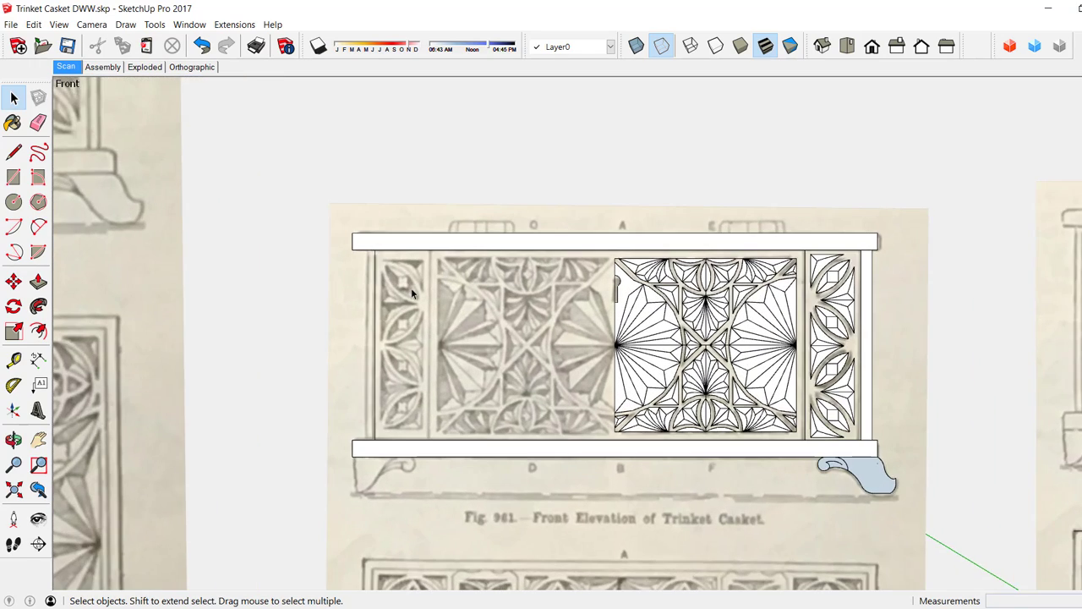
{"action": "scroll", "coordinate": [385, 258], "scroll_direction": "down", "scroll_amount": 2}
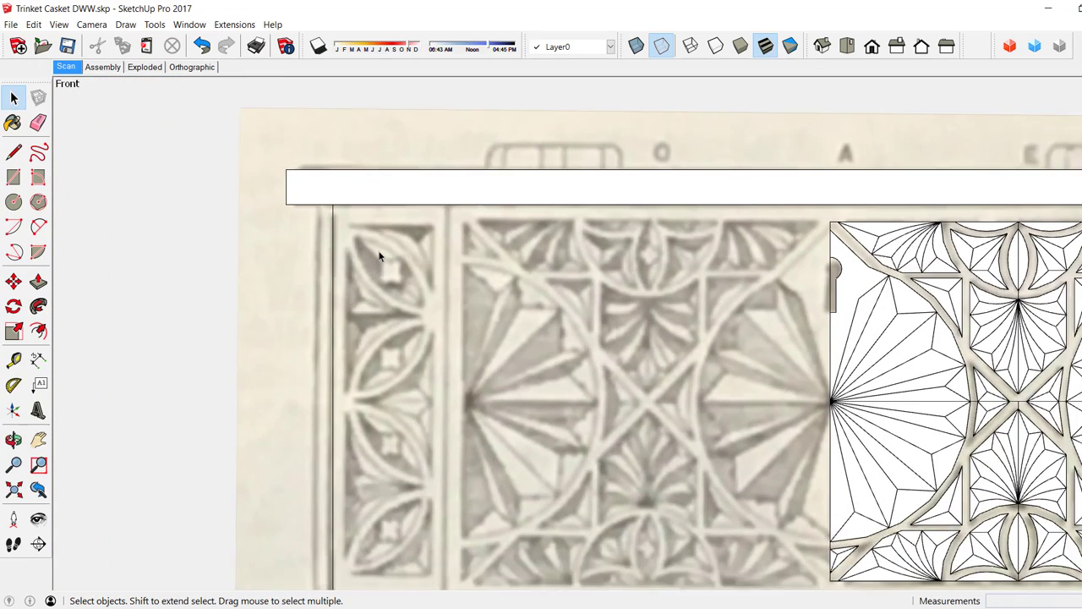
{"action": "left_click", "coordinate": [13, 359]}
{"action": "left_click", "coordinate": [338, 219]}
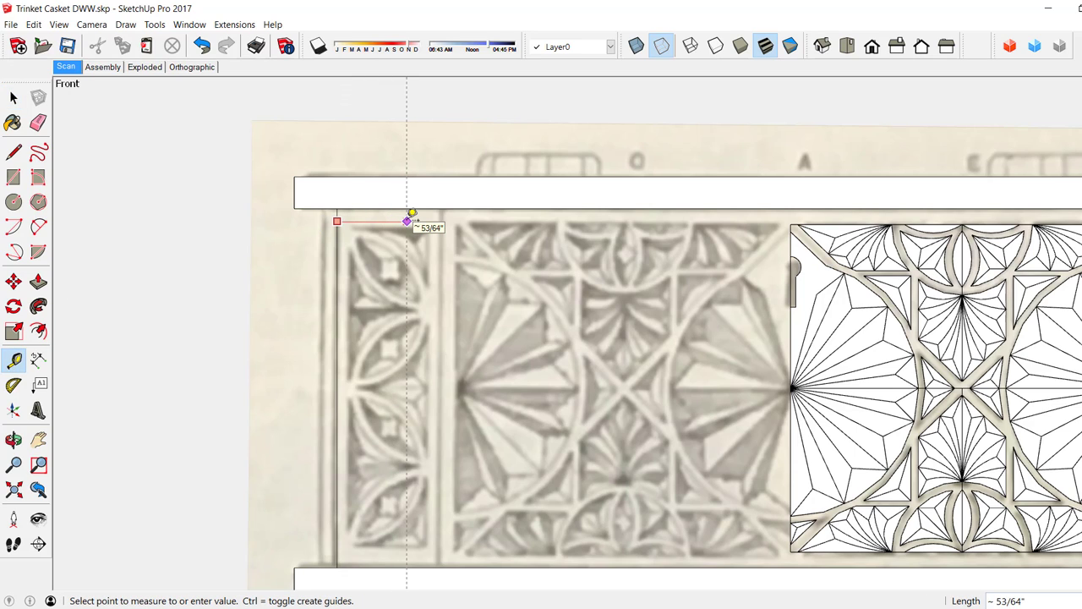
{"action": "type", "text": "1/14"}
{"action": "key", "text": "Return"}
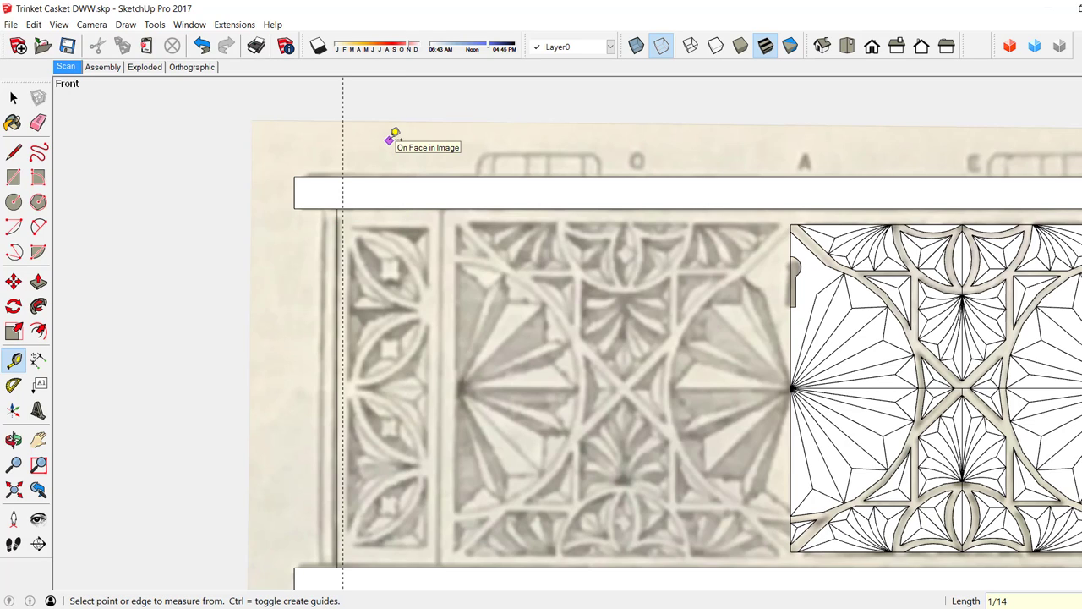
{"action": "left_click", "coordinate": [201, 45]}
Place a guide 1 1/4" in from the front elevation's left end edge and draw the end strip's face between lid and base.
{"action": "left_click", "coordinate": [338, 229]}
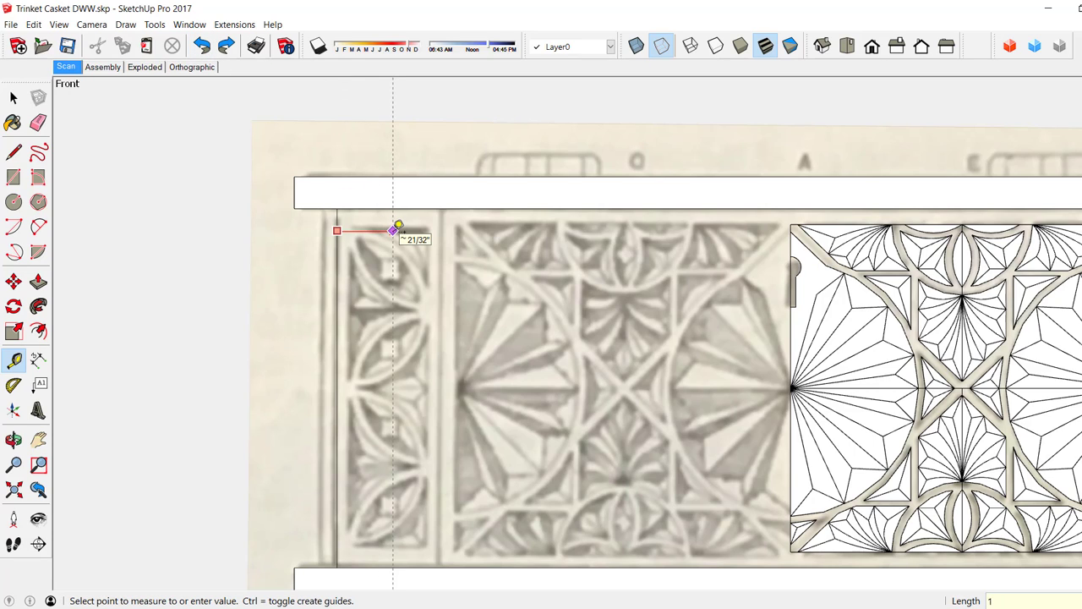
{"action": "key", "text": "Return"}
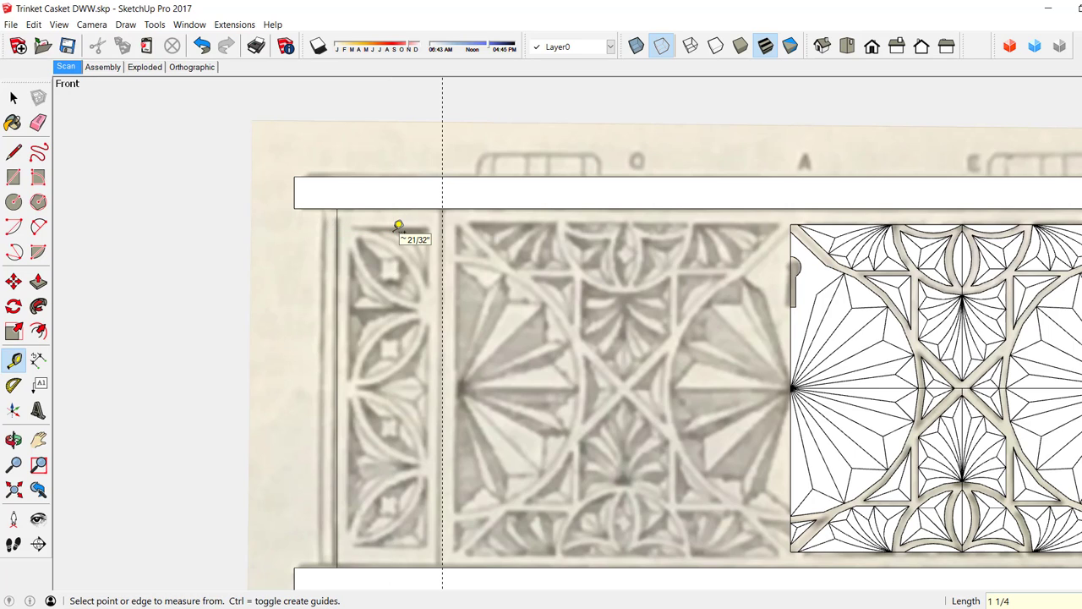
{"action": "left_click", "coordinate": [12, 151]}
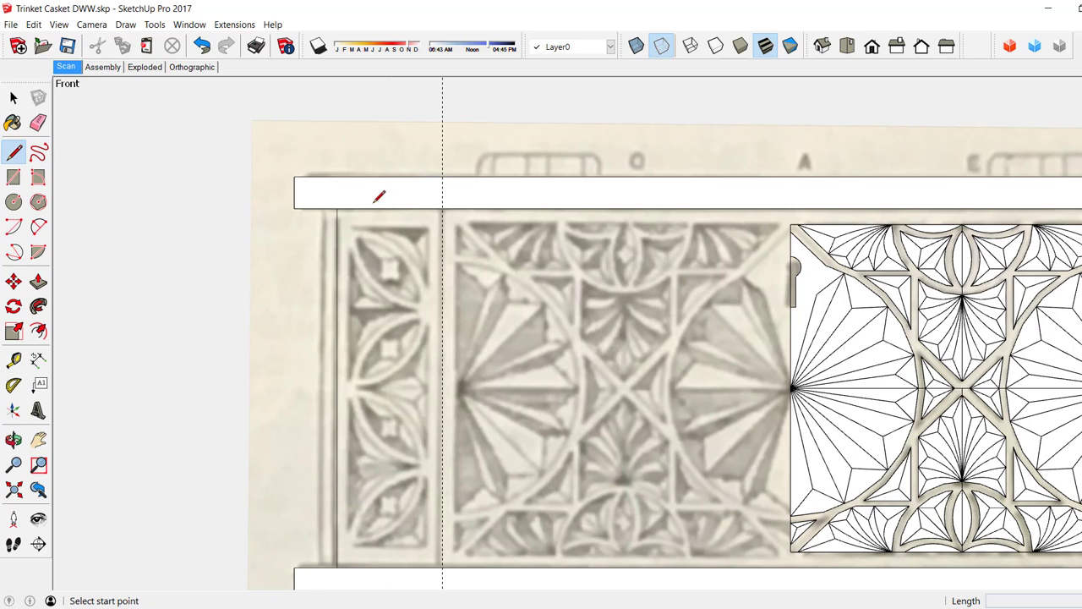
{"action": "left_click", "coordinate": [442, 207]}
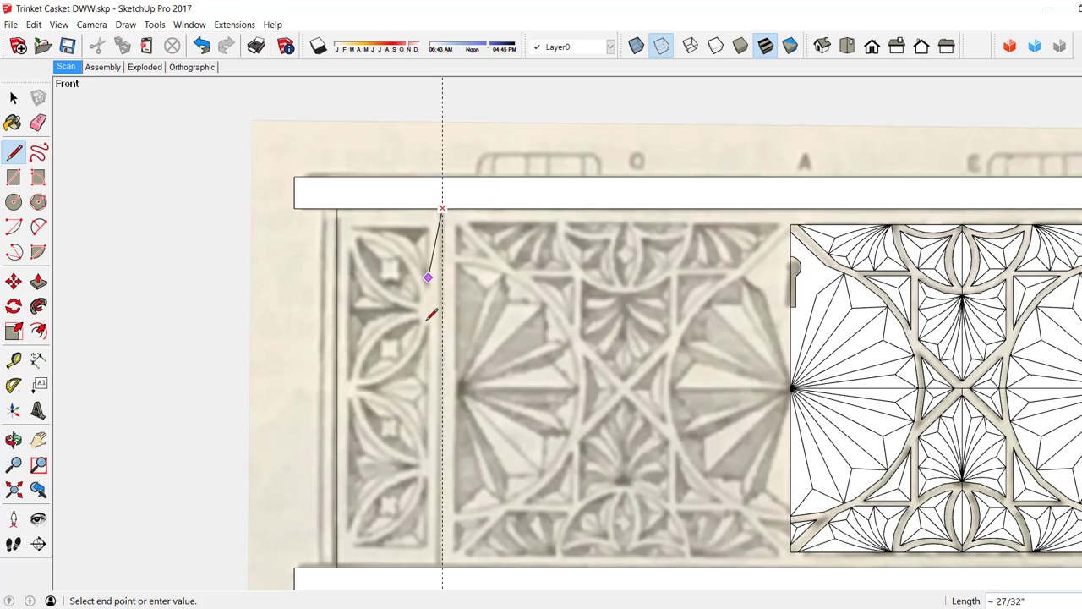
{"action": "left_click", "coordinate": [442, 566]}
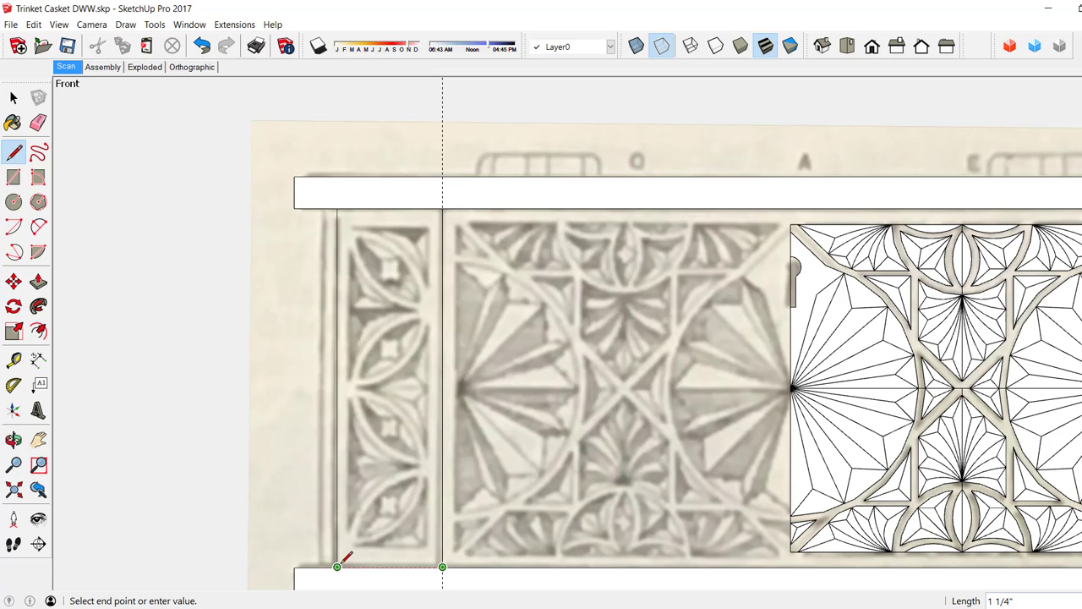
{"action": "left_click", "coordinate": [337, 566]}
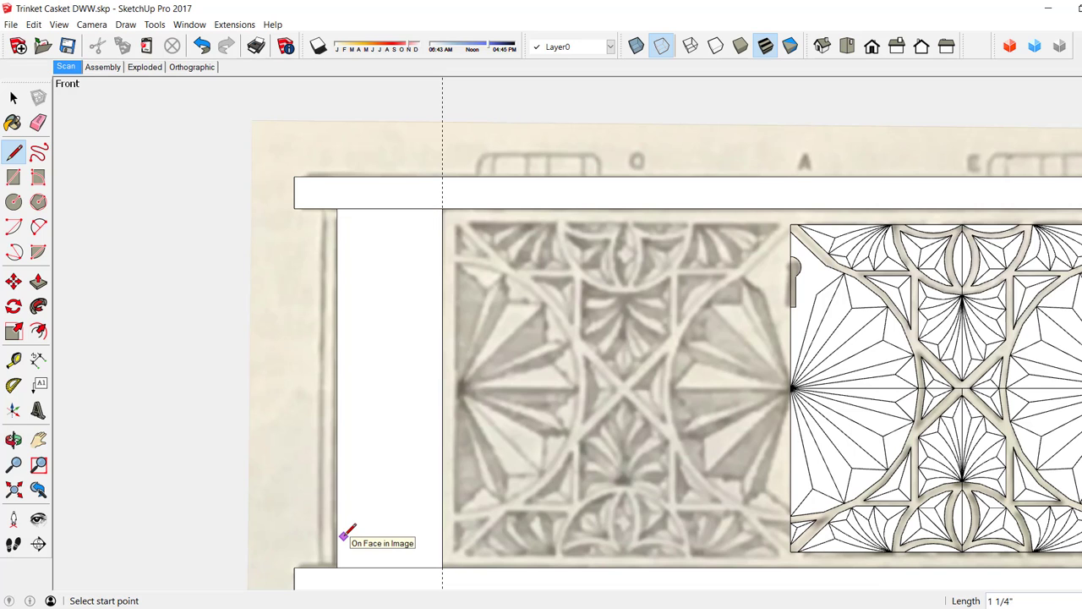
Make the new end strip face and its edges a component named Plate.
{"action": "scroll", "coordinate": [353, 528], "scroll_direction": "down", "scroll_amount": 1}
{"action": "scroll", "coordinate": [480, 458], "scroll_direction": "up", "scroll_amount": 1}
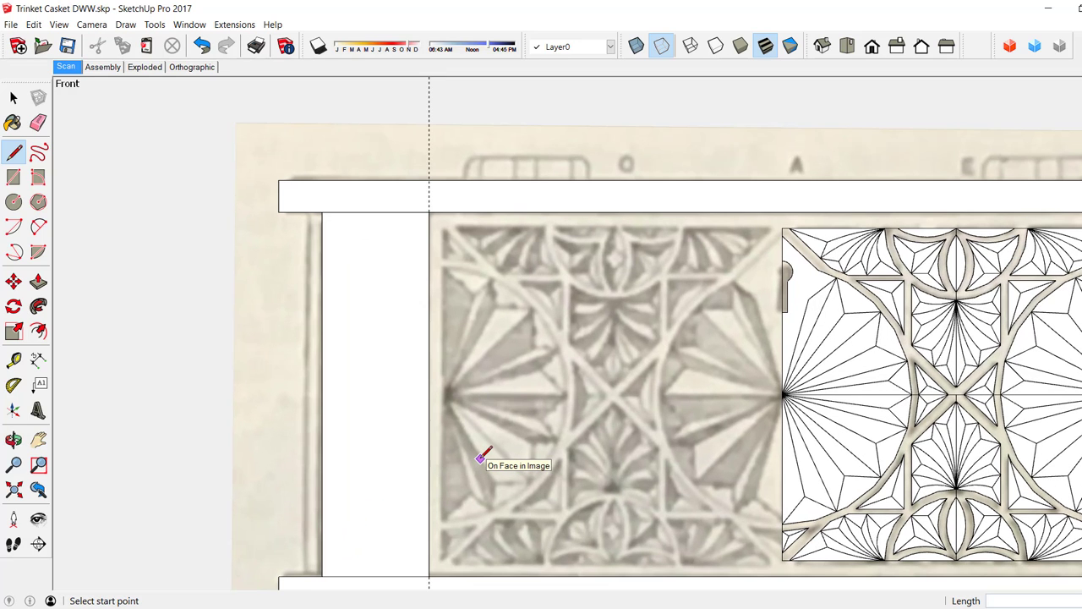
{"action": "scroll", "coordinate": [481, 457], "scroll_direction": "up", "scroll_amount": 1}
{"action": "key", "text": "space"}
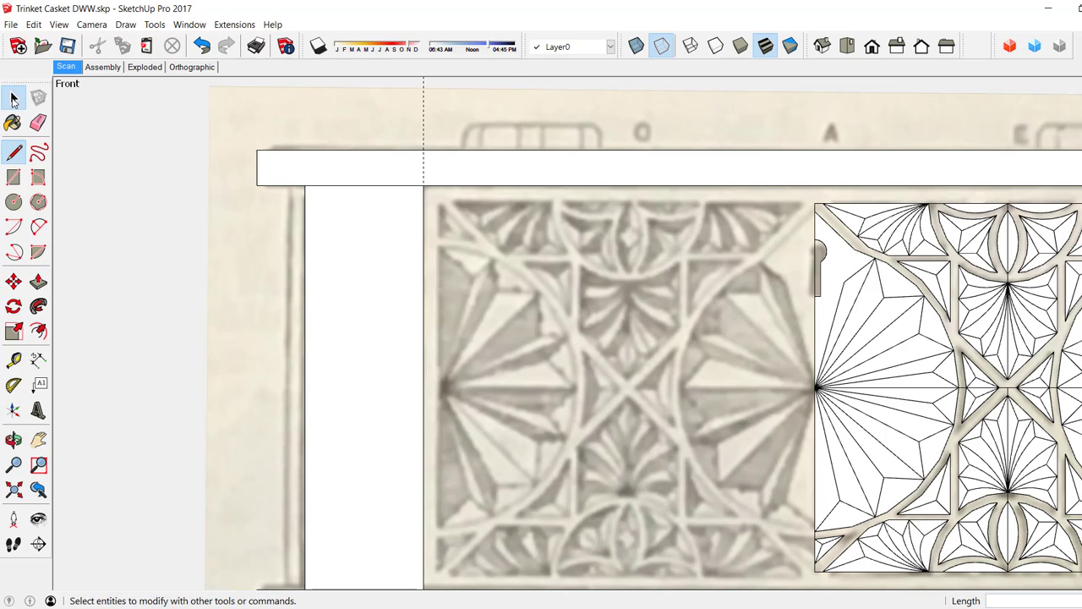
{"action": "left_click", "coordinate": [351, 339]}
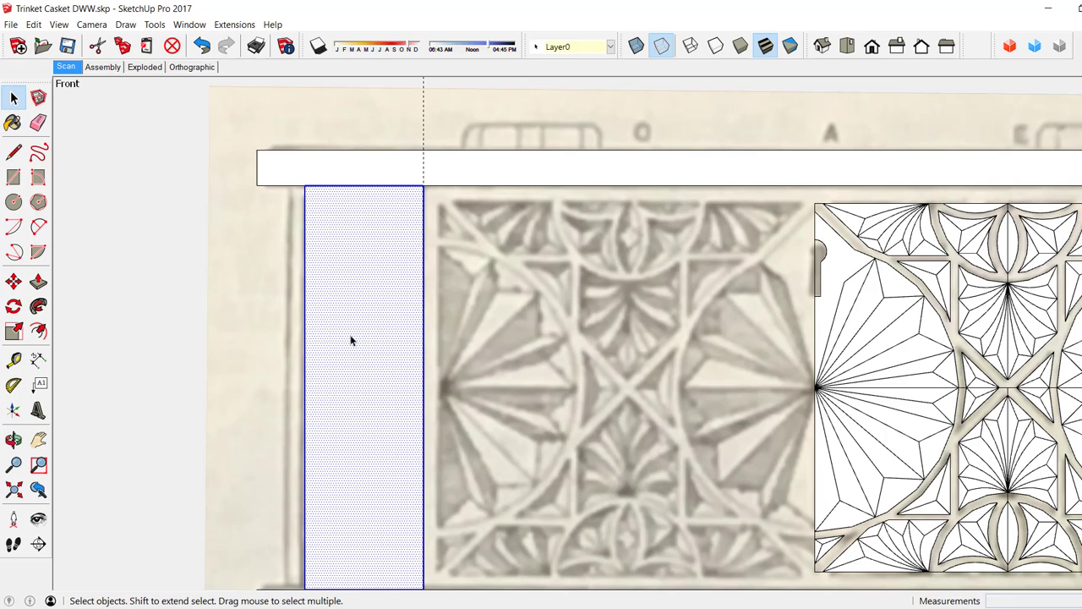
{"action": "right_click", "coordinate": [351, 339]}
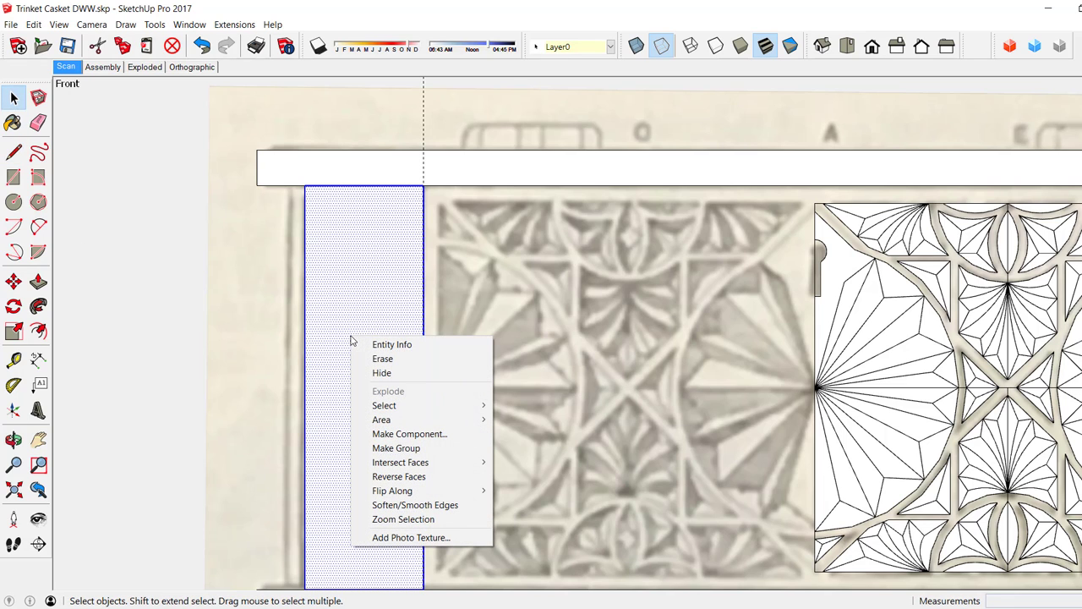
{"action": "left_click", "coordinate": [390, 434]}
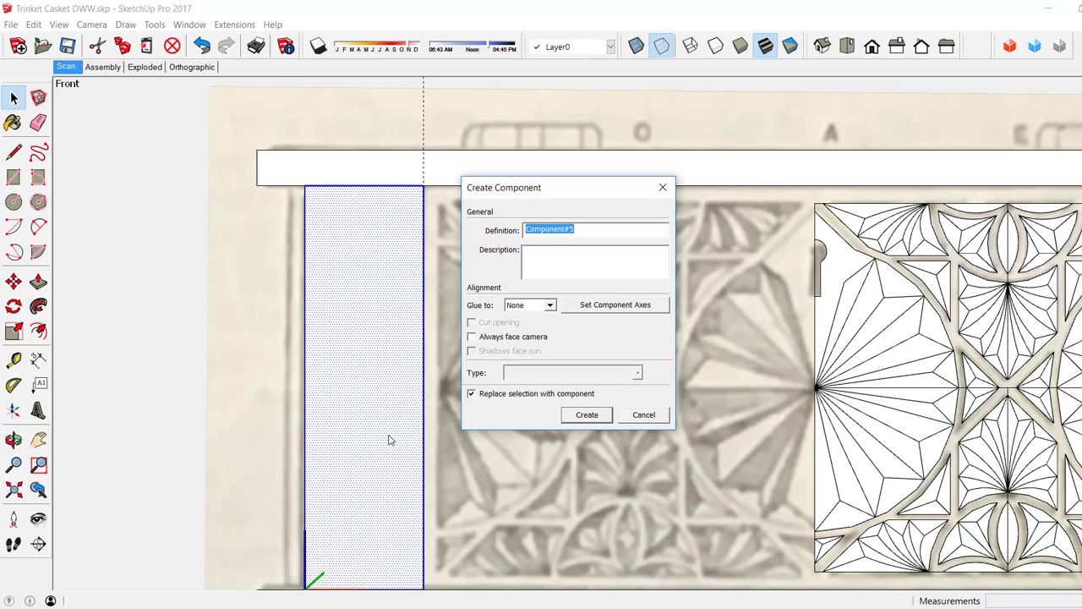
{"action": "type", "text": "Plate"}
{"action": "key", "text": "Return"}
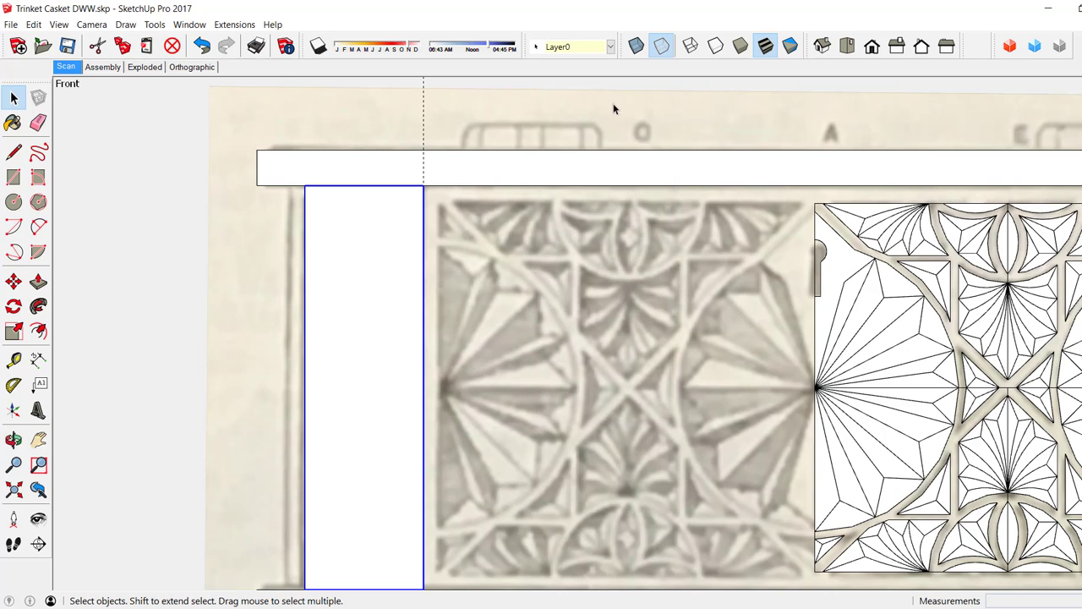
Turn on X-ray display to show the scan through the plate and check the fade settings for component editing.
{"action": "left_click", "coordinate": [636, 46]}
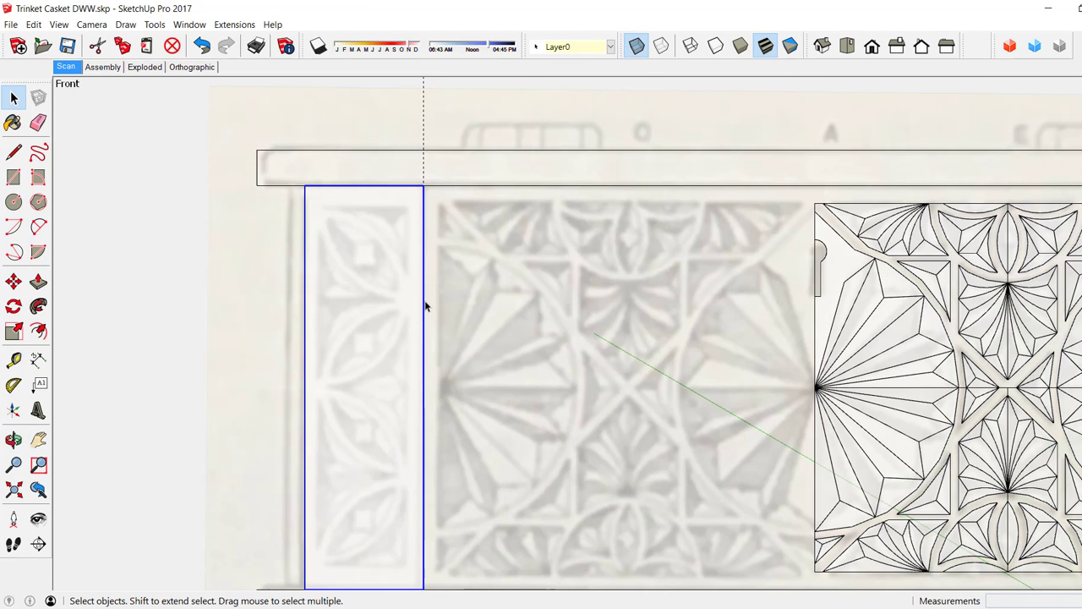
{"action": "scroll", "coordinate": [426, 227], "scroll_direction": "up", "scroll_amount": 4}
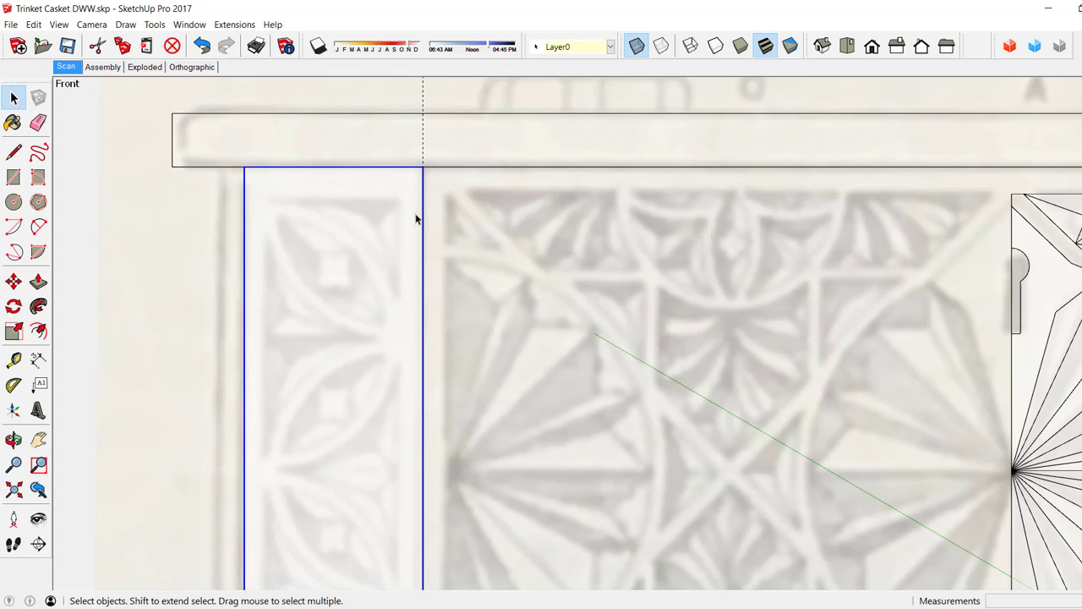
{"action": "scroll", "coordinate": [415, 219], "scroll_direction": "up", "scroll_amount": 1}
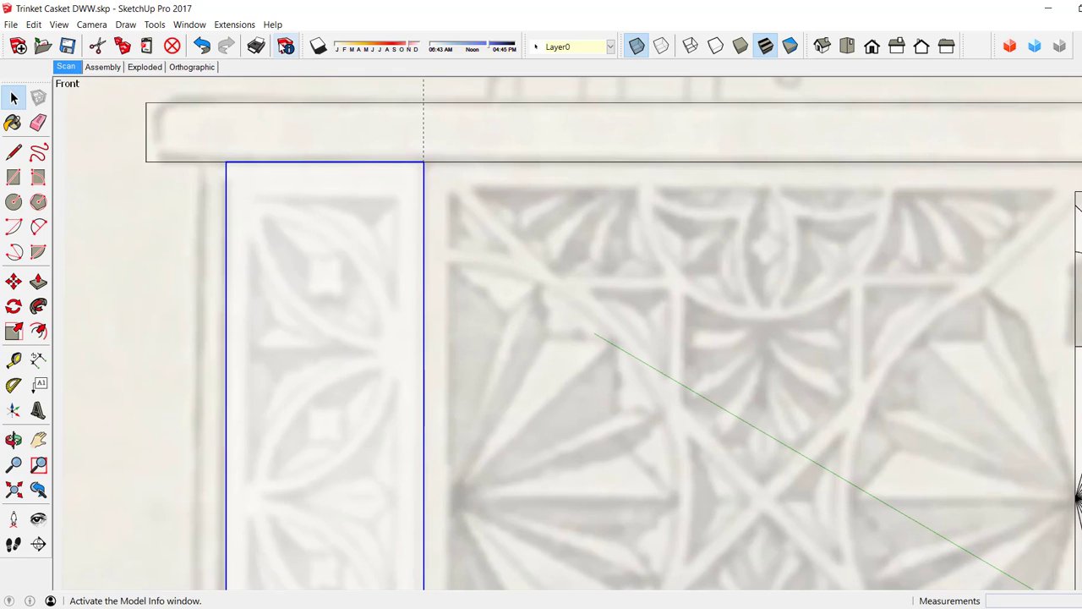
{"action": "left_click", "coordinate": [286, 46]}
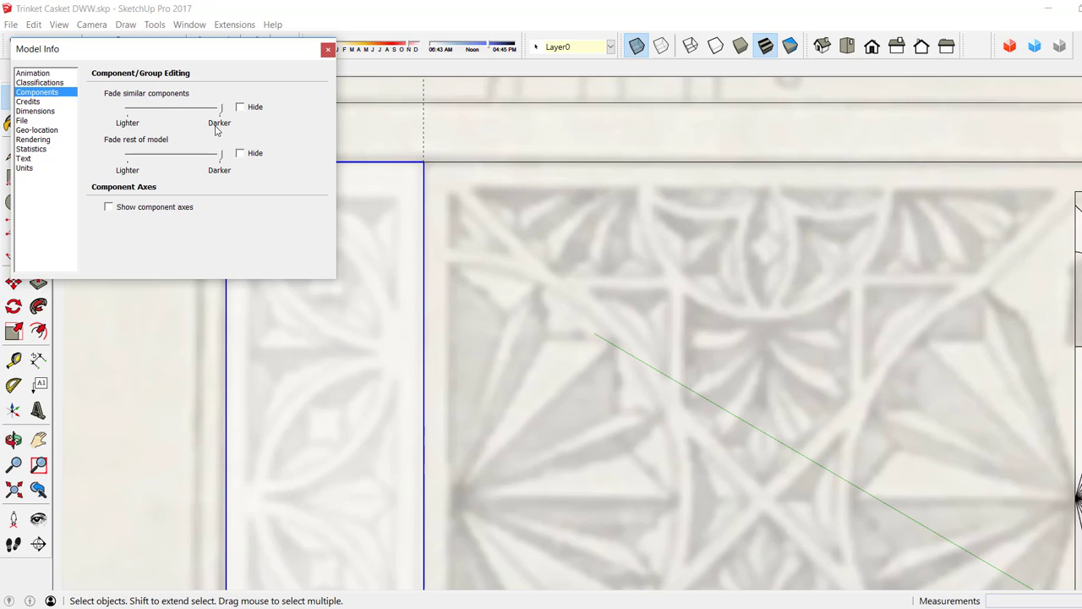
{"action": "left_click", "coordinate": [328, 49]}
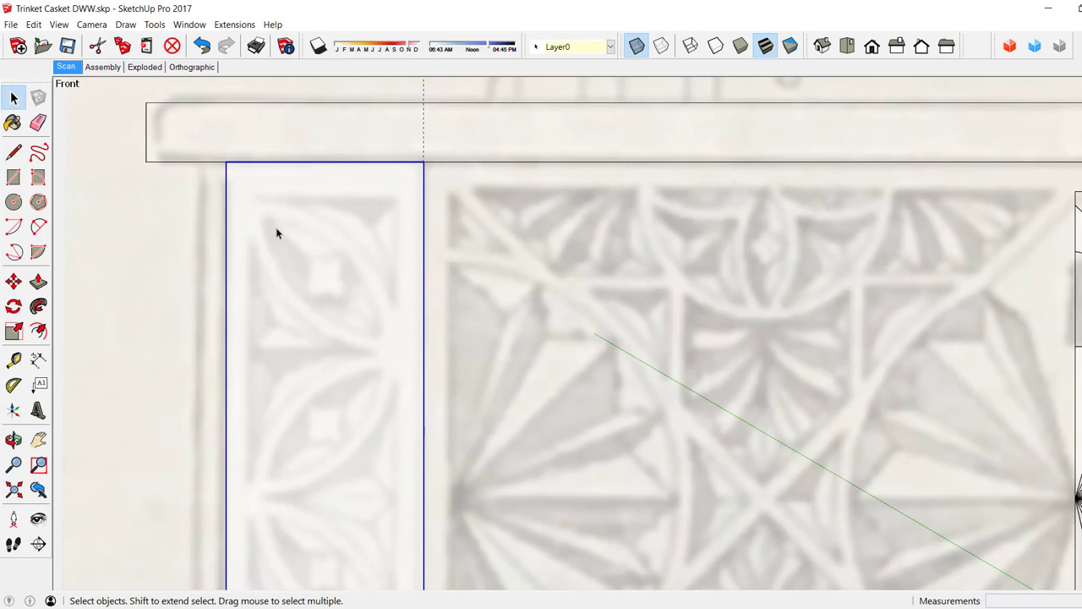
Open the Plate component for editing and trace the upper corner carving's horizontal edge and its vertical edge, about 45/64" long.
{"action": "left_click", "coordinate": [13, 152]}
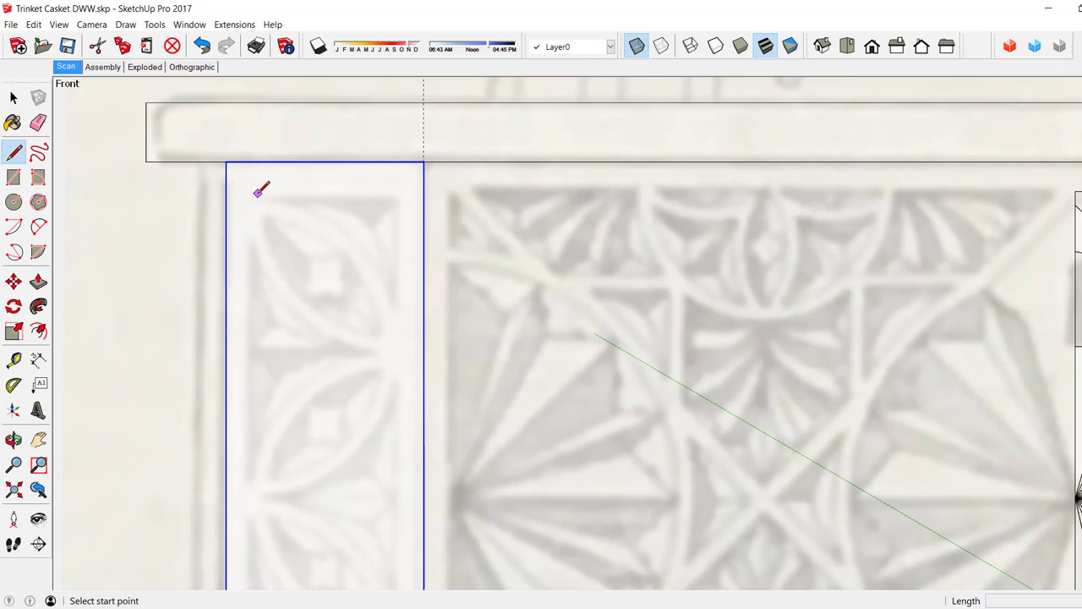
{"action": "right_click", "coordinate": [256, 198]}
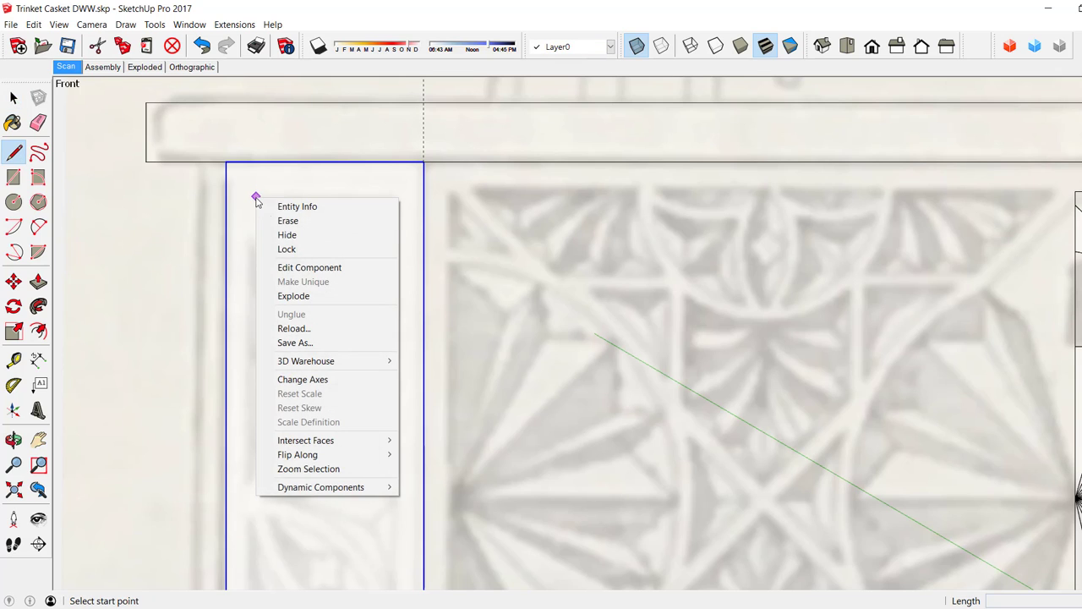
{"action": "left_click", "coordinate": [287, 268]}
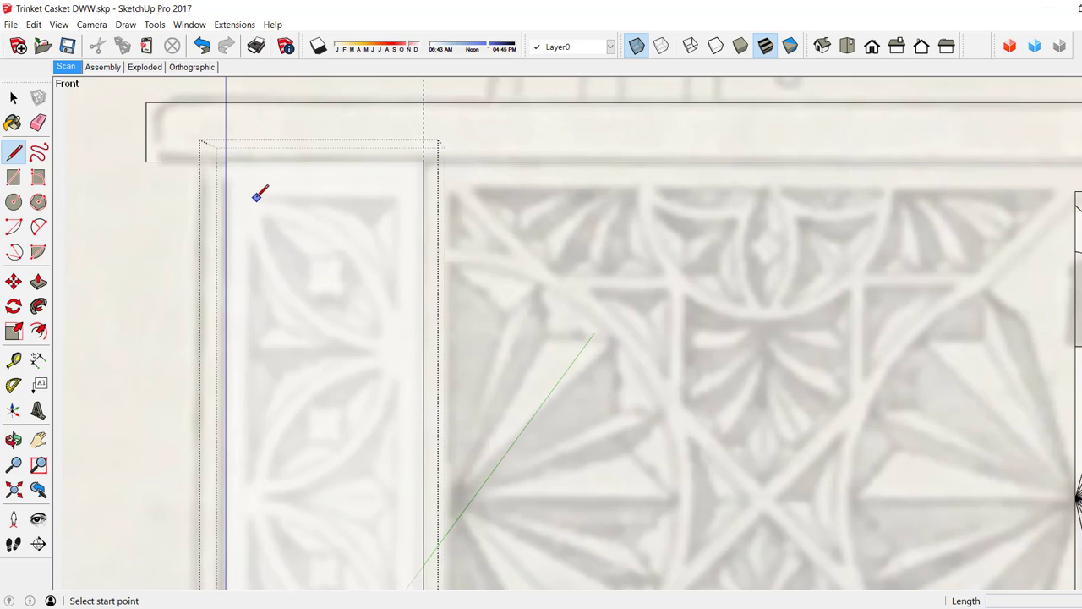
{"action": "left_click", "coordinate": [254, 196]}
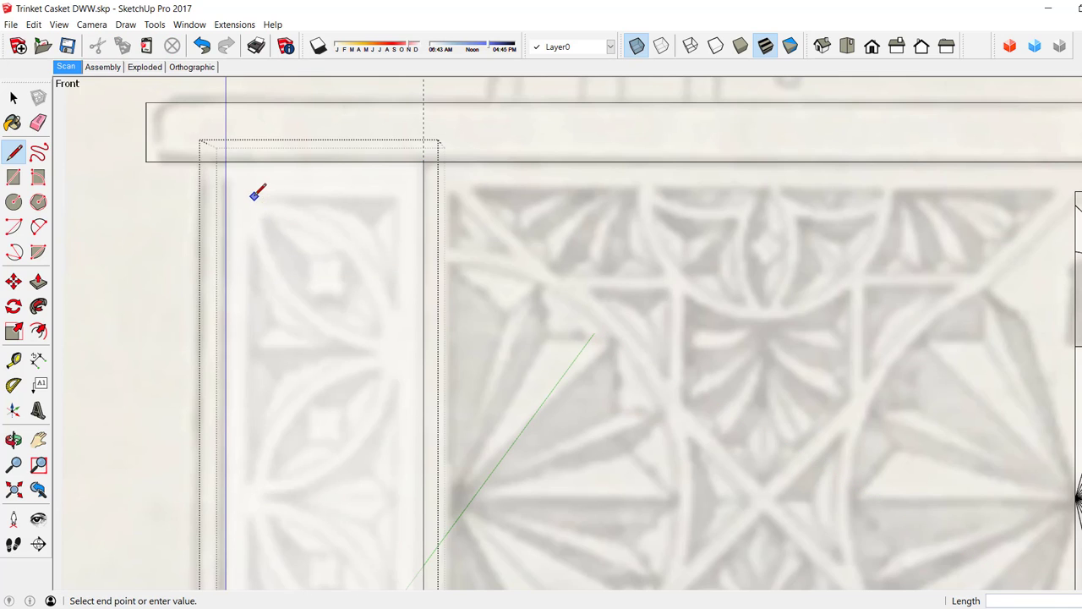
{"action": "left_click", "coordinate": [396, 196]}
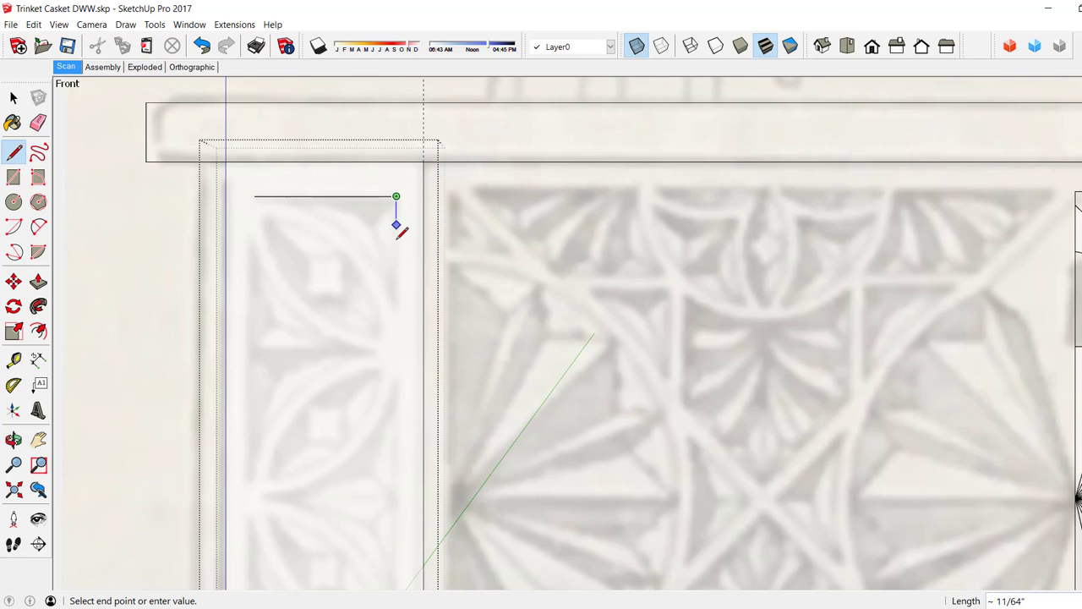
{"action": "left_click", "coordinate": [395, 306]}
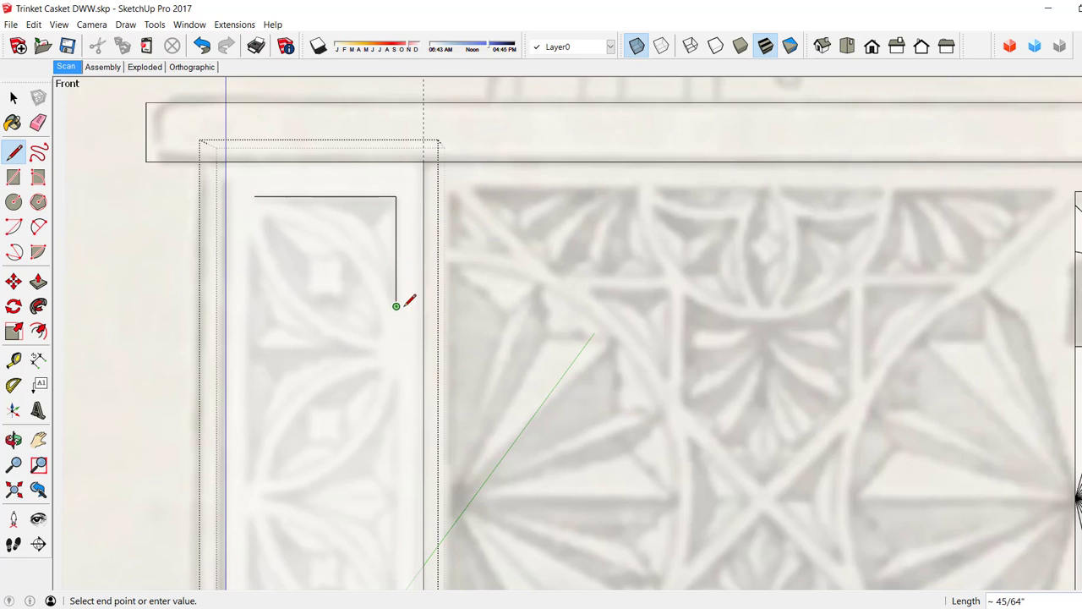
Close the corner carving's outline with a two-point arc between the free line ends, bulging about 9/64" toward the corner.
{"action": "left_click", "coordinate": [40, 232]}
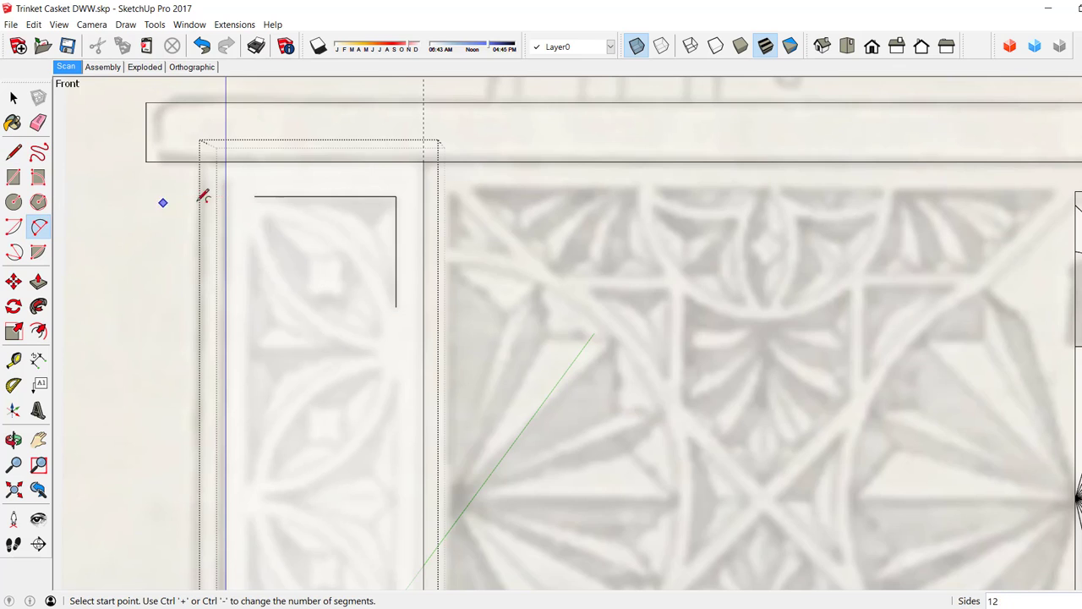
{"action": "left_click", "coordinate": [255, 195]}
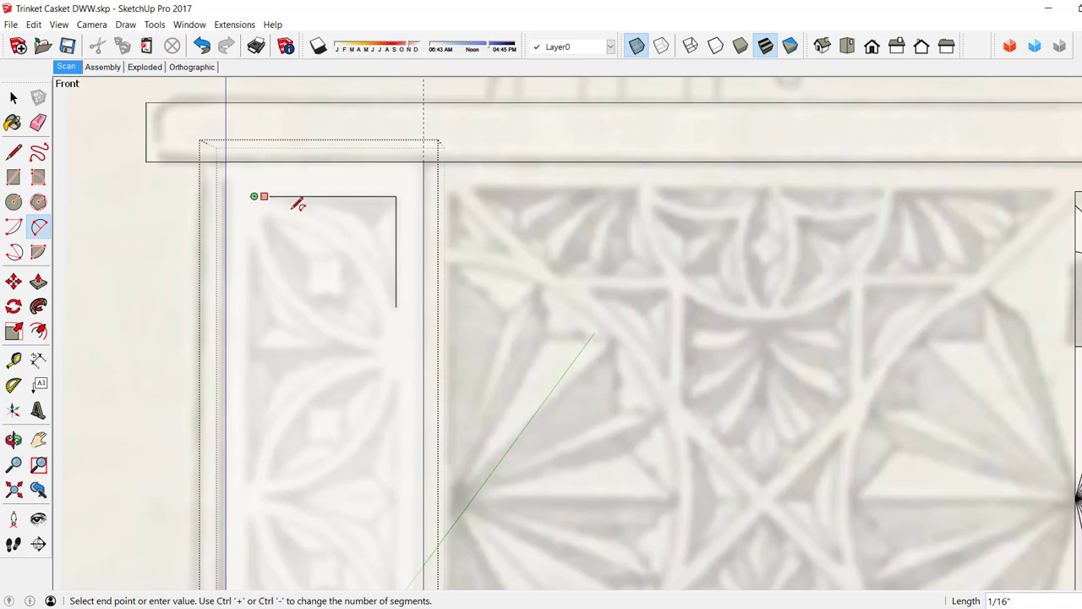
{"action": "left_click", "coordinate": [396, 305]}
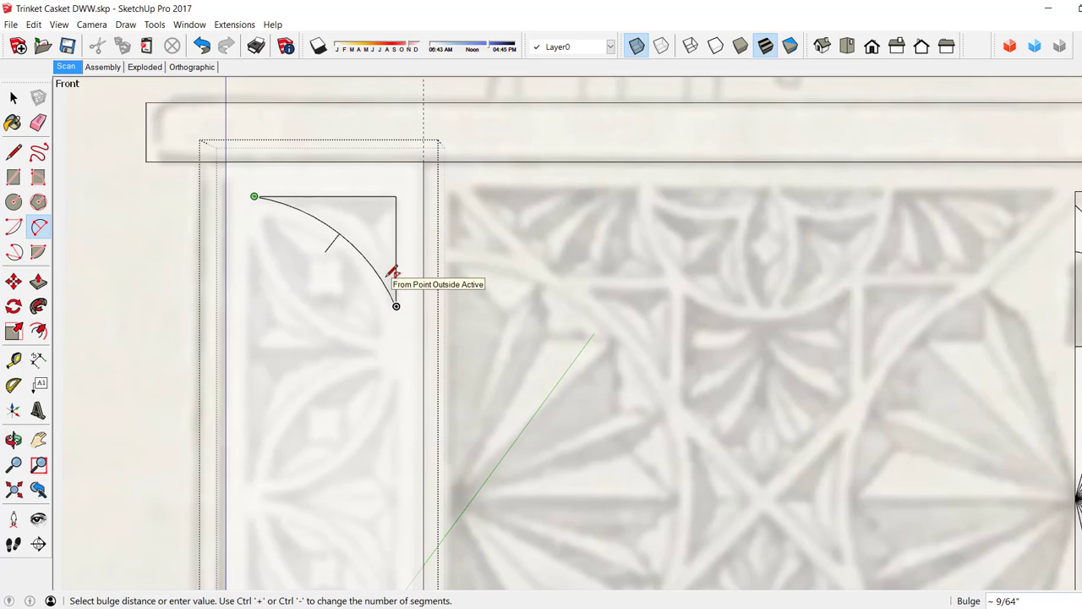
{"action": "left_click", "coordinate": [393, 272]}
Draw facet lines joining the carving's three corners at an interior point about 1/4" diagonally in from the square corner.
{"action": "left_click", "coordinate": [13, 152]}
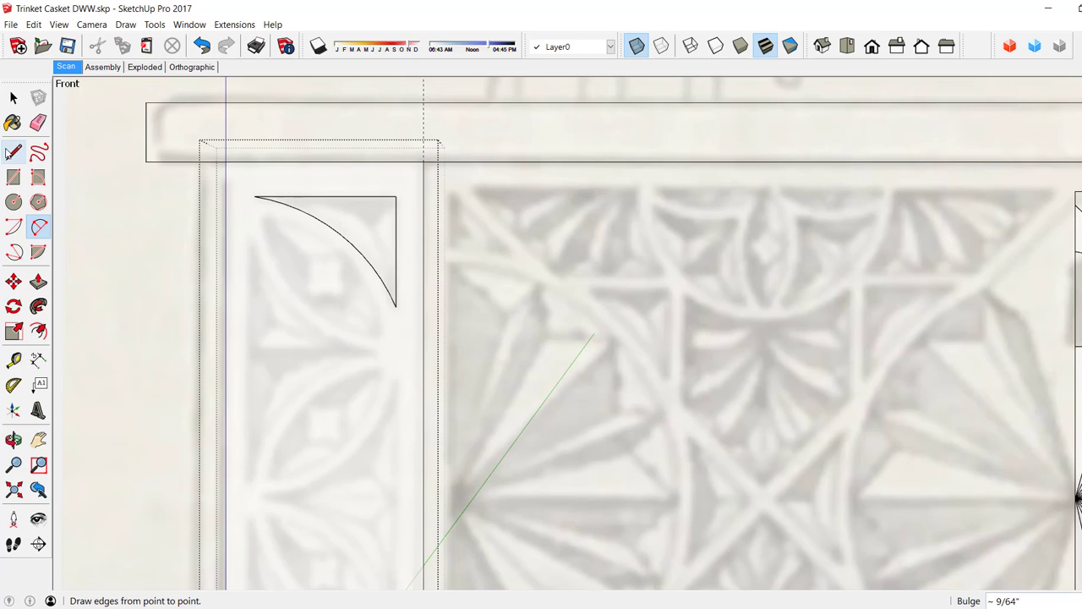
{"action": "left_click", "coordinate": [395, 196]}
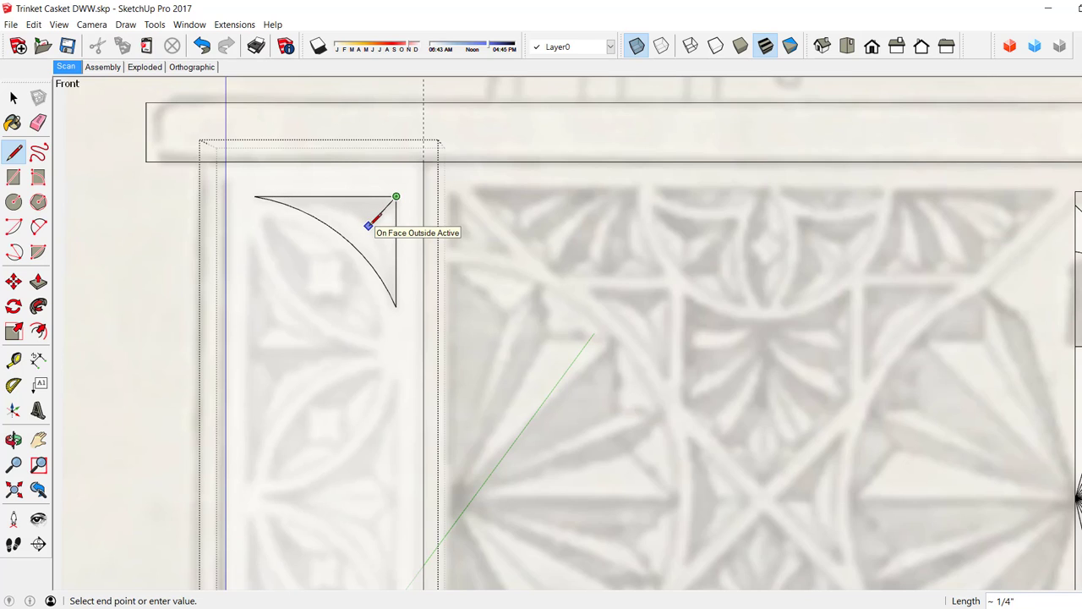
{"action": "left_click", "coordinate": [369, 222]}
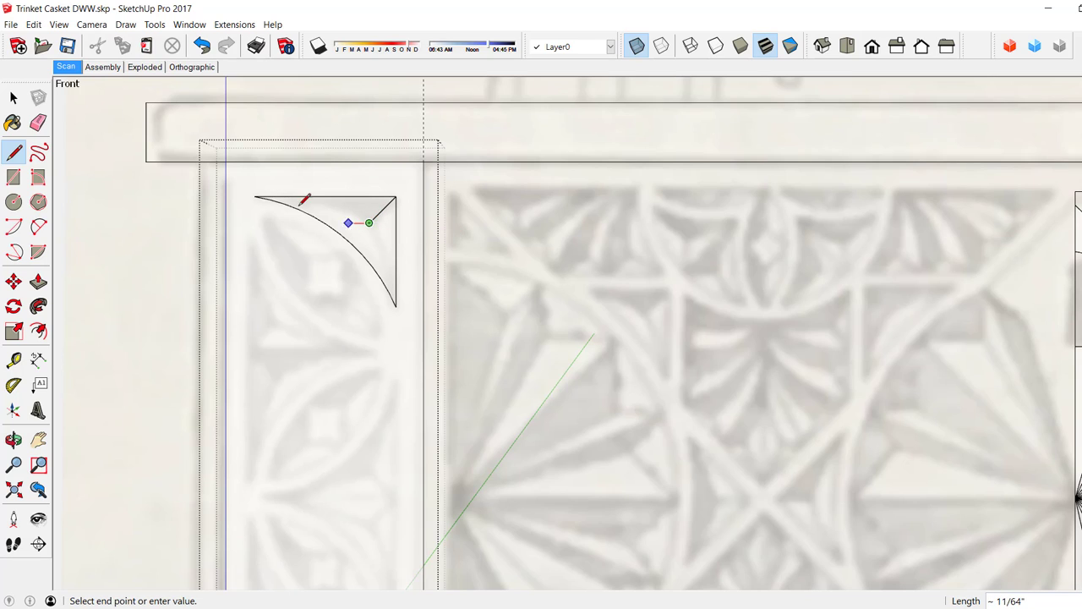
{"action": "left_click", "coordinate": [254, 196]}
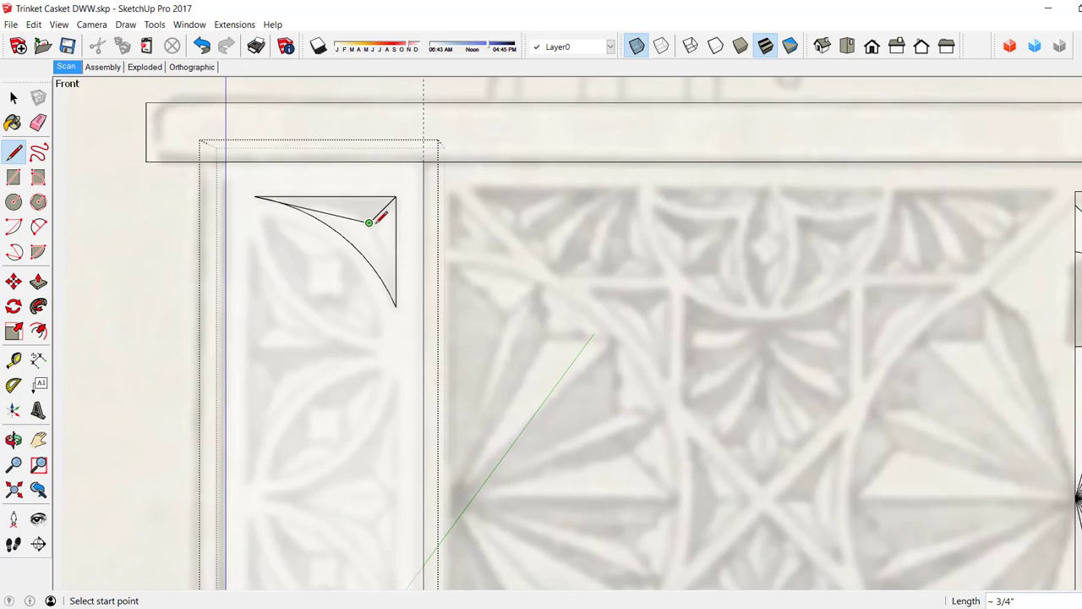
{"action": "left_click", "coordinate": [369, 222]}
{"action": "left_click", "coordinate": [396, 304]}
Group all faces and edges of the faceted corner carving and close the Plate component.
{"action": "left_click", "coordinate": [13, 97]}
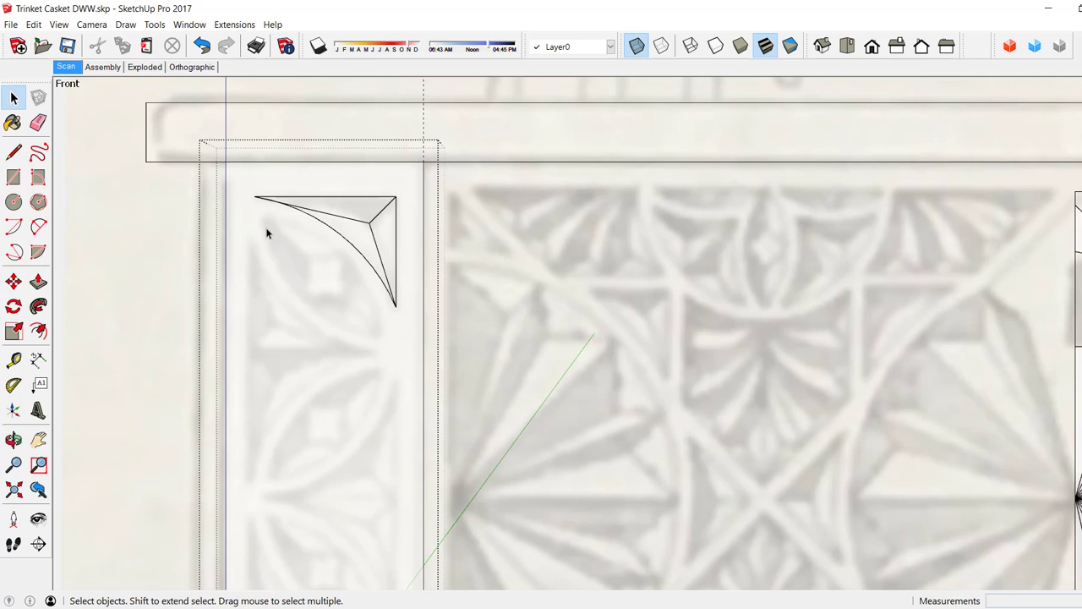
{"action": "left_click_drag", "start_coordinate": [276, 208], "coordinate": [405, 311]}
{"action": "right_click", "coordinate": [381, 238]}
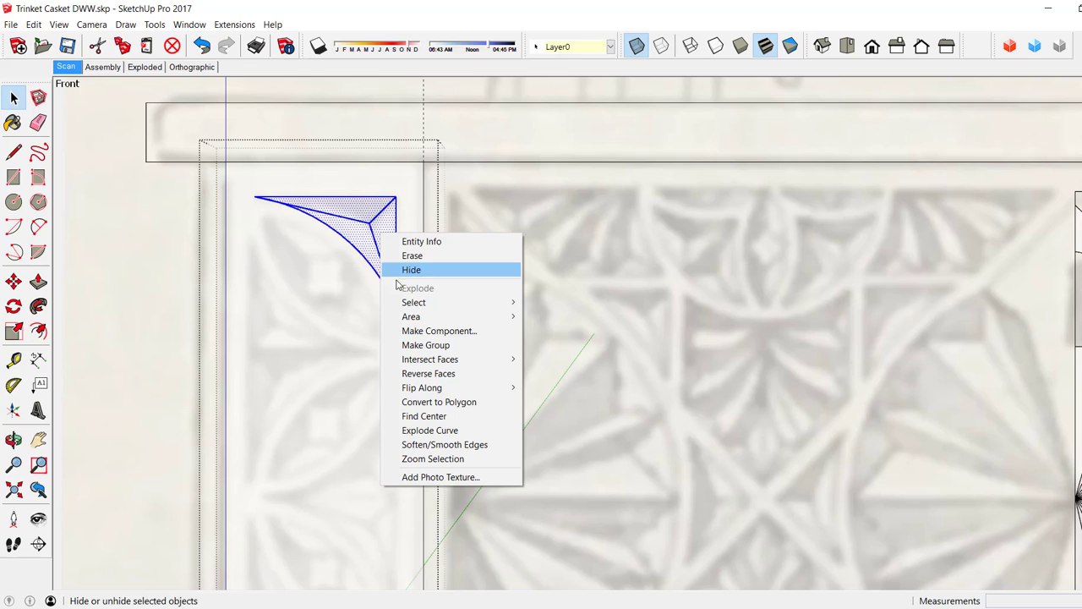
{"action": "left_click", "coordinate": [423, 345]}
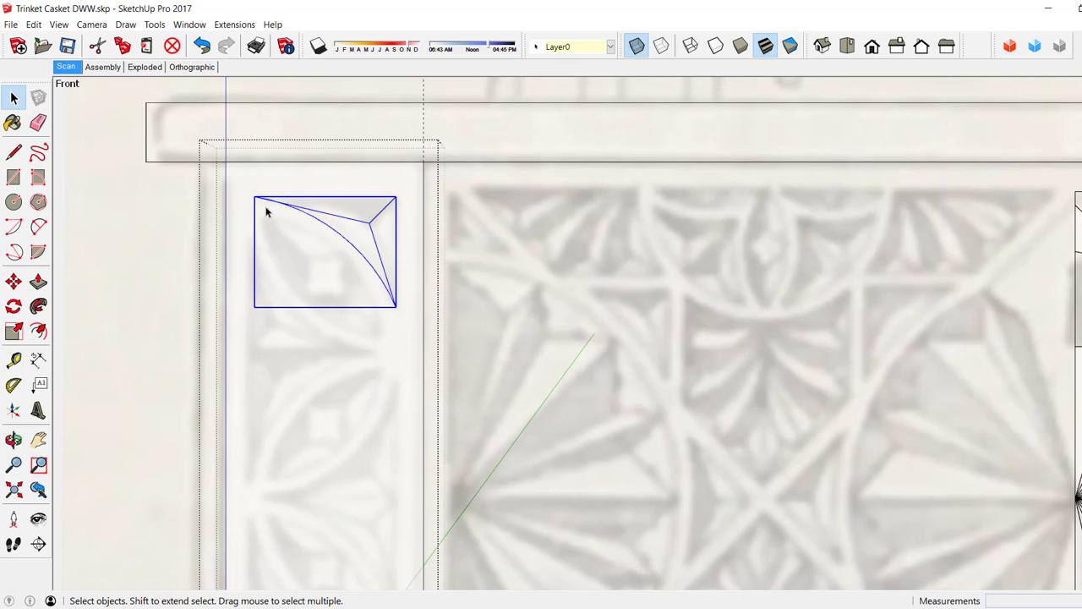
{"action": "left_click", "coordinate": [230, 193]}
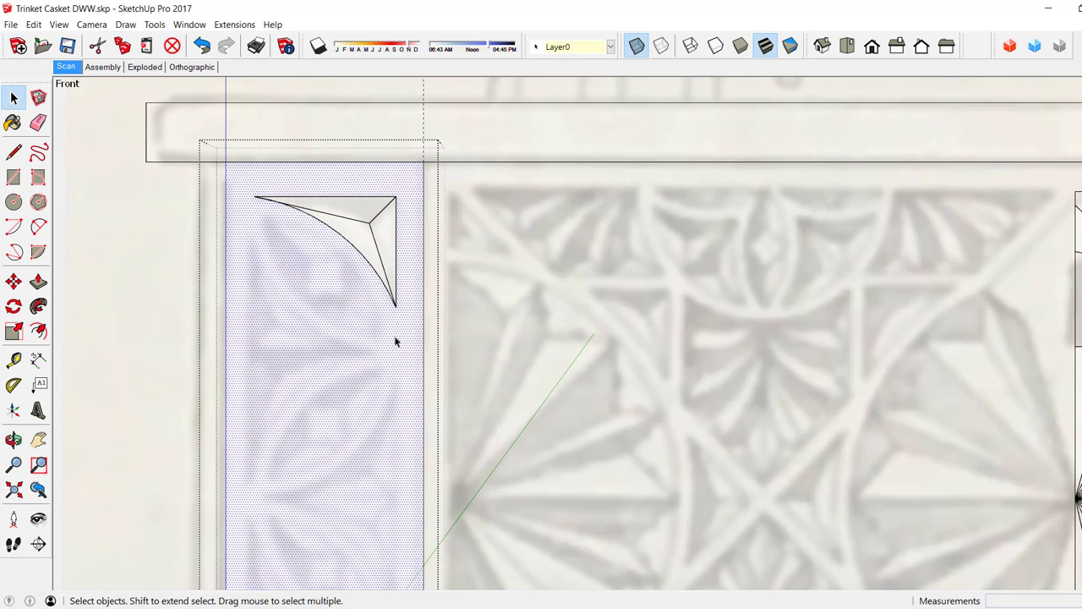
{"action": "left_click", "coordinate": [145, 301]}
Reopen the Plate component for editing and draw the leaf's diagonal centerline below the corner carving, following the scan.
{"action": "right_click", "coordinate": [271, 244]}
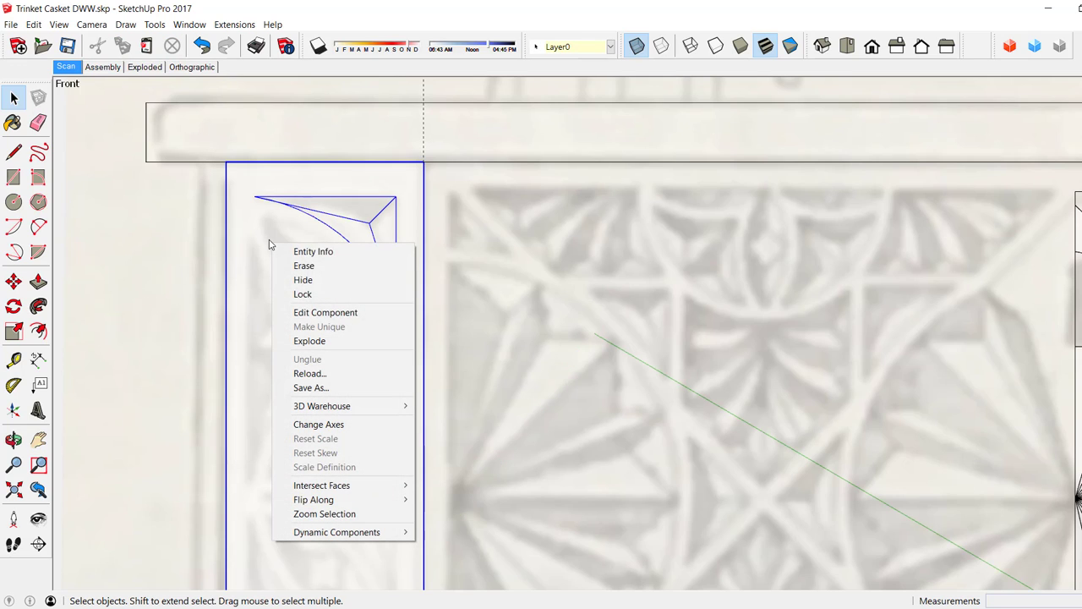
{"action": "left_click", "coordinate": [326, 312]}
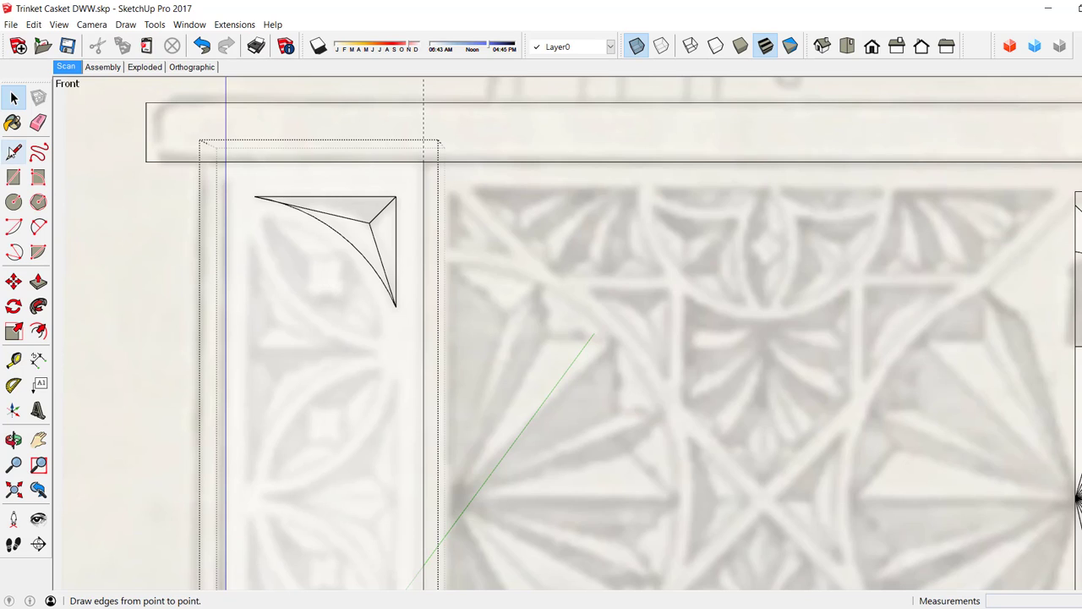
{"action": "left_click", "coordinate": [14, 151]}
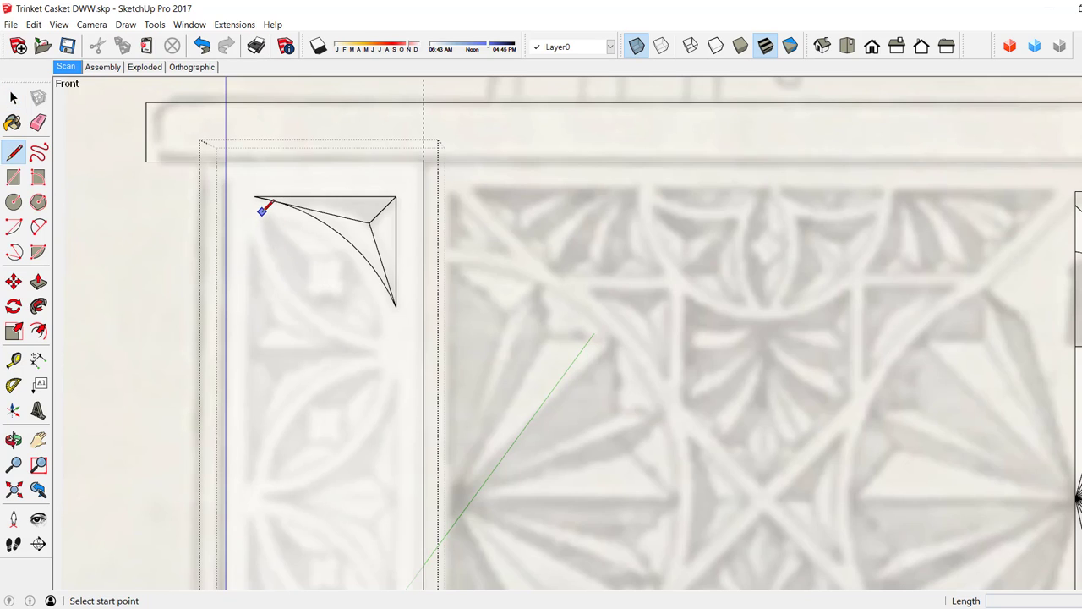
{"action": "left_click", "coordinate": [262, 211]}
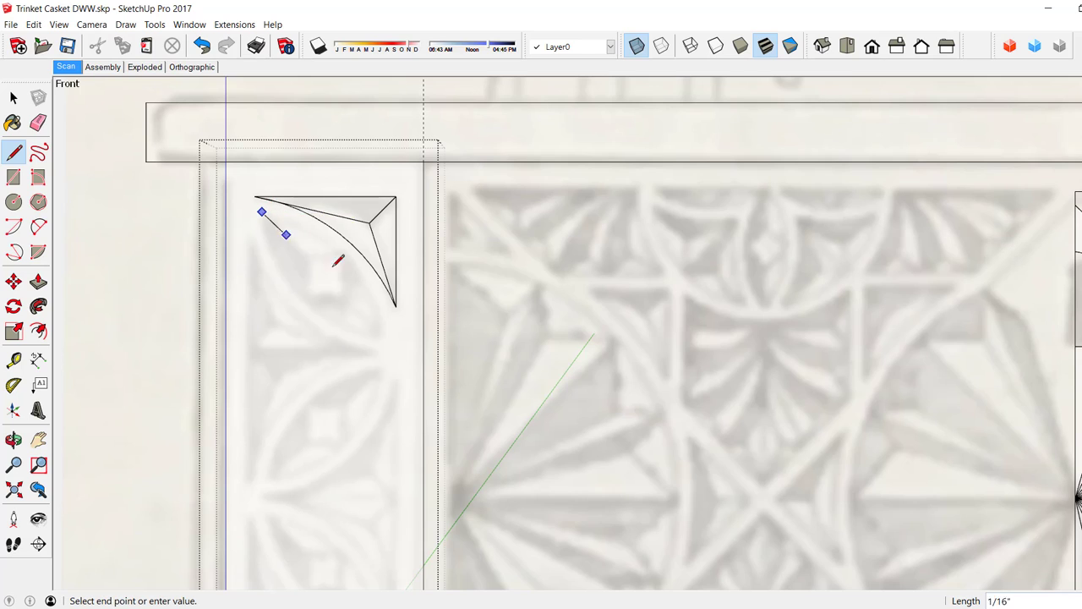
{"action": "left_click", "coordinate": [386, 337]}
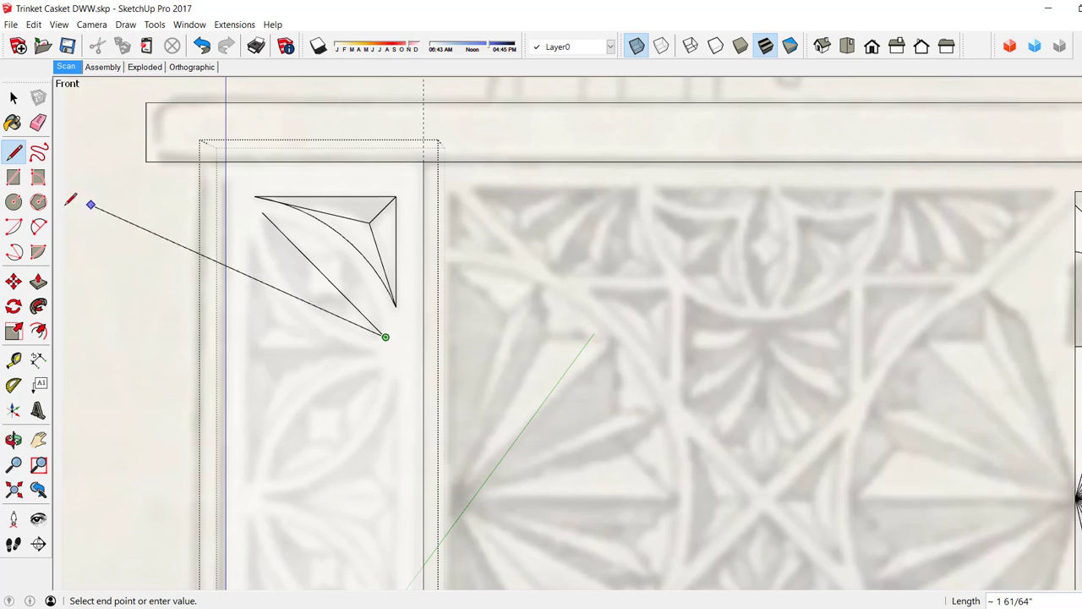
Draw the leaf's upper arc between the centerline's endpoints with a 3/16" bulge.
{"action": "left_click", "coordinate": [39, 226]}
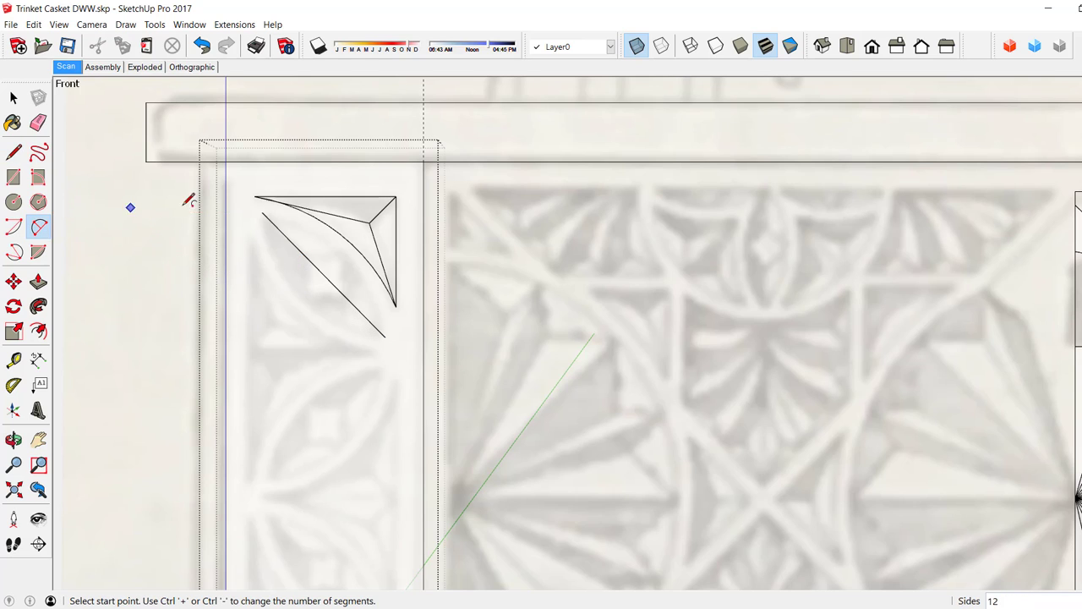
{"action": "left_click", "coordinate": [262, 211]}
{"action": "left_click", "coordinate": [385, 336]}
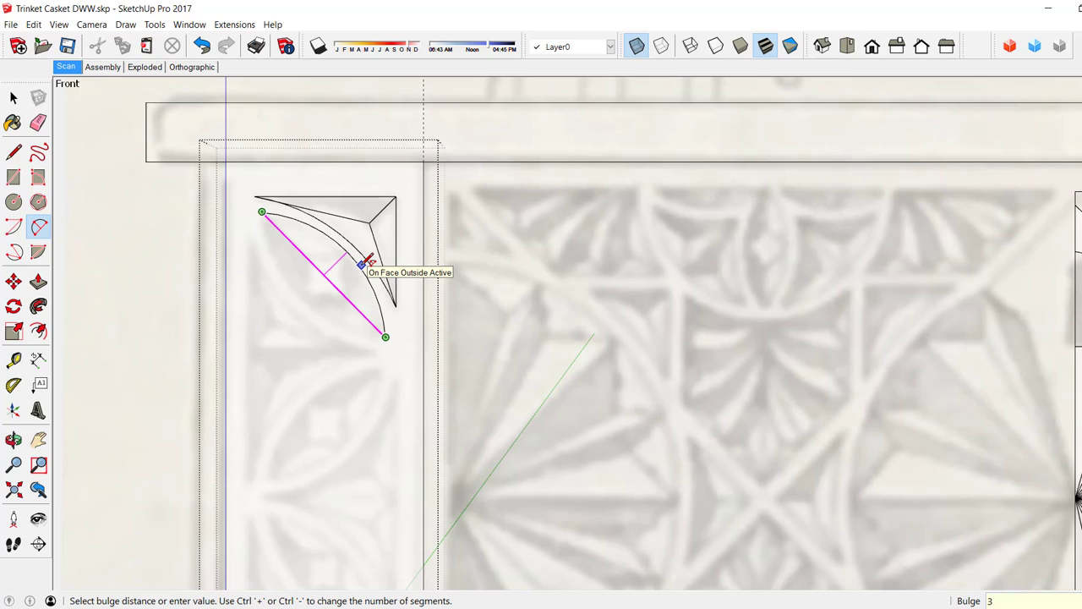
{"action": "type", "text": "3/1/6"}
{"action": "key", "text": "Return"}
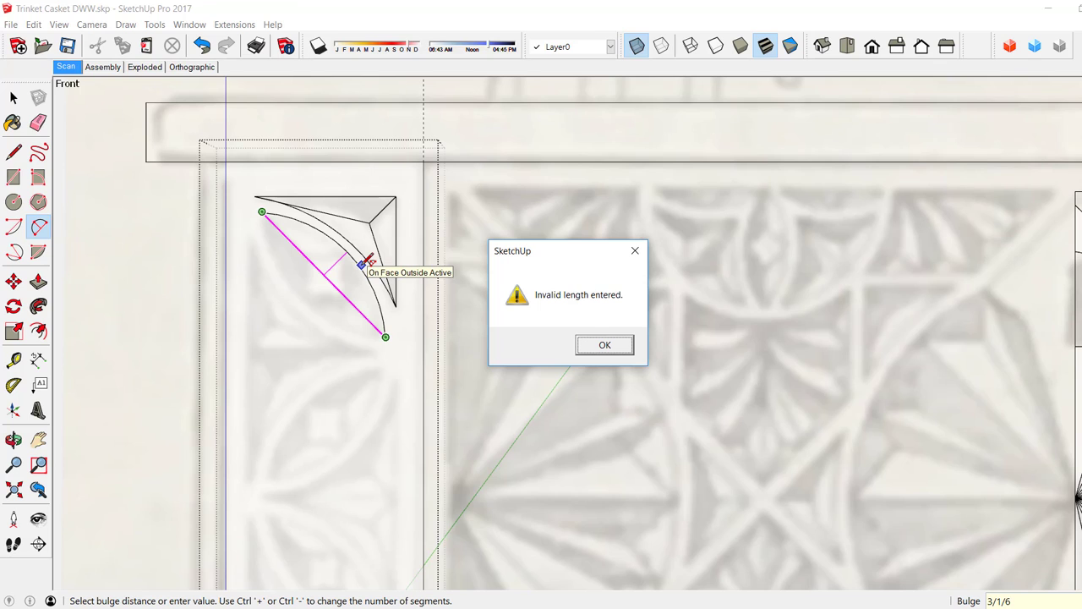
{"action": "left_click", "coordinate": [596, 346]}
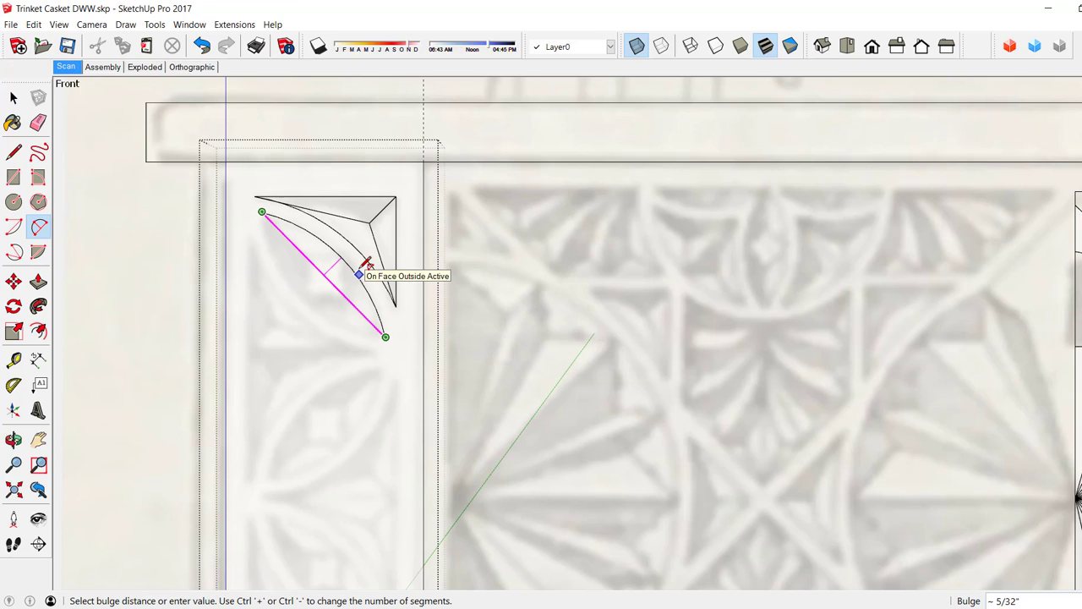
{"action": "key", "text": "Return"}
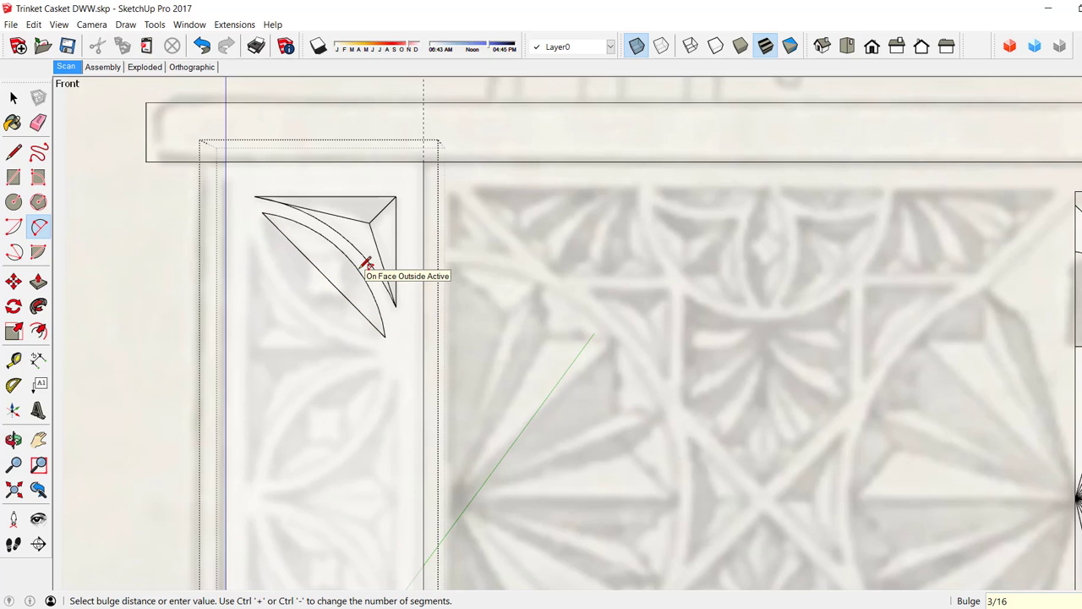
Draw the leaf's lower arc between the same endpoints with a 3/16" bulge on the opposite side of the centerline.
{"action": "left_click", "coordinate": [262, 211]}
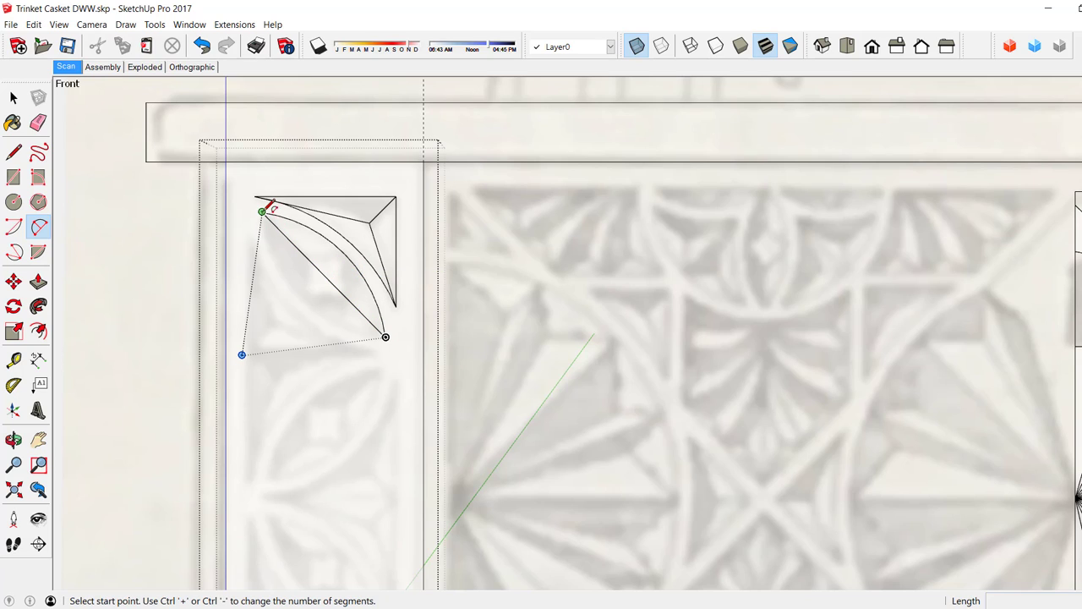
{"action": "left_click", "coordinate": [385, 337]}
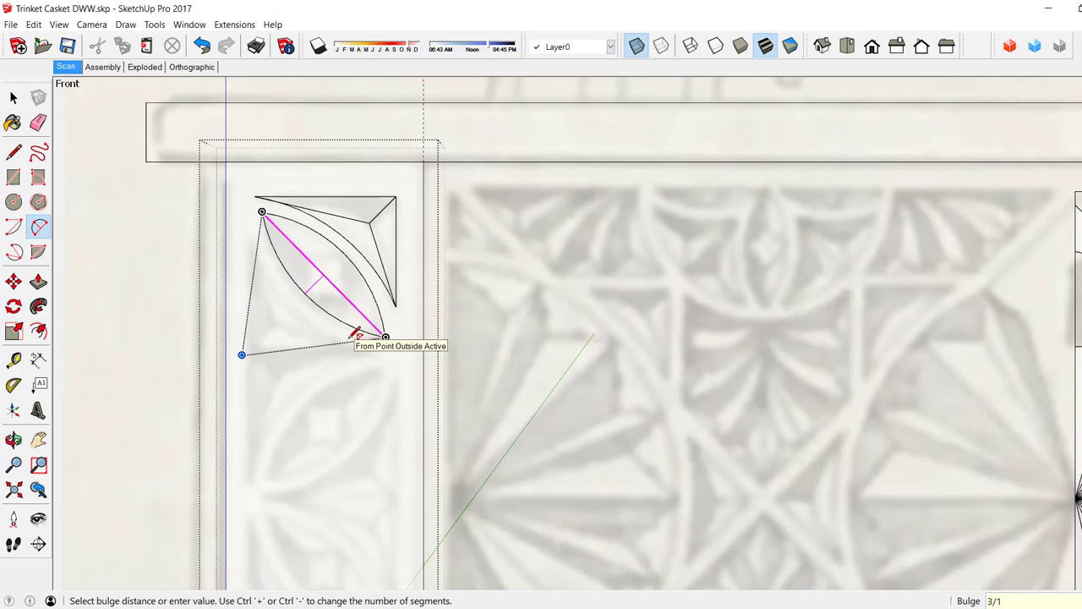
{"action": "key", "text": "Escape"}
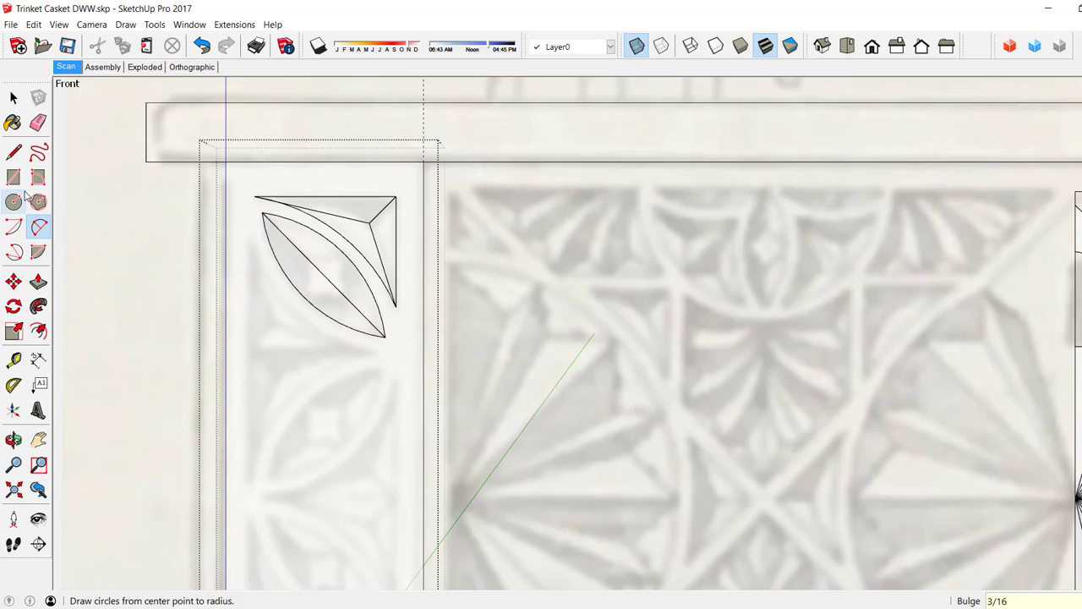
Draw a square of about 1/4" at the leaf's center, running horizontal and vertical lines between its arcs and centerline.
{"action": "left_click", "coordinate": [14, 152]}
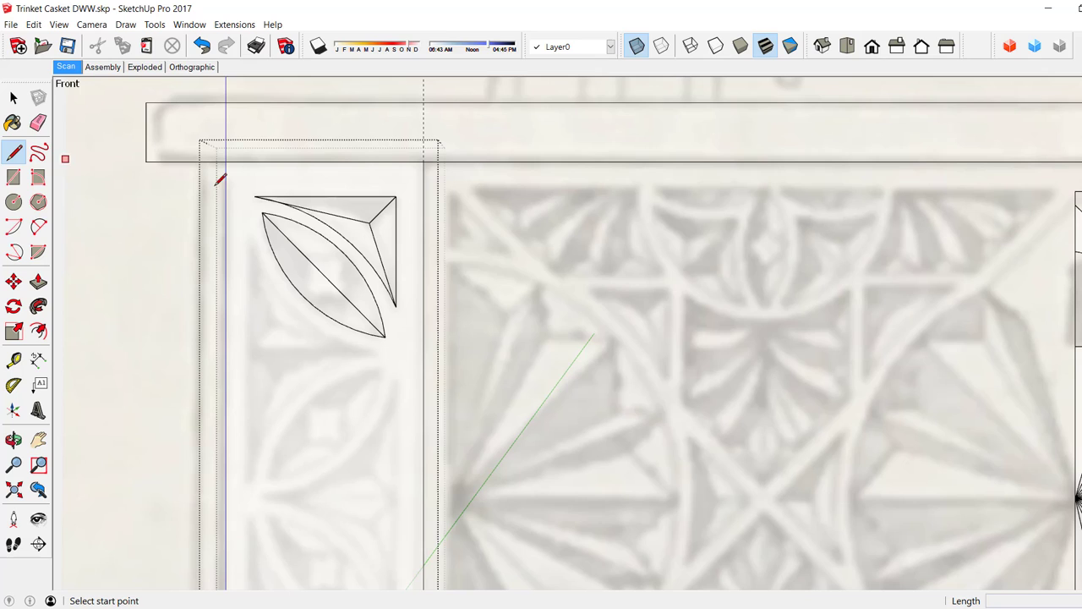
{"action": "left_click", "coordinate": [344, 254]}
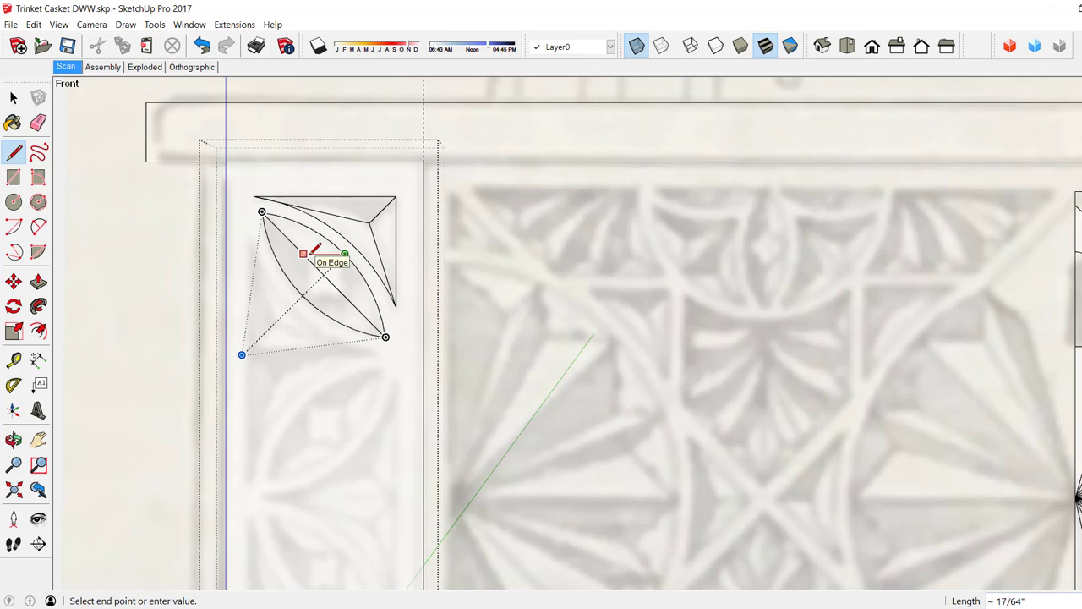
{"action": "left_click", "coordinate": [304, 254]}
{"action": "left_click", "coordinate": [303, 253]}
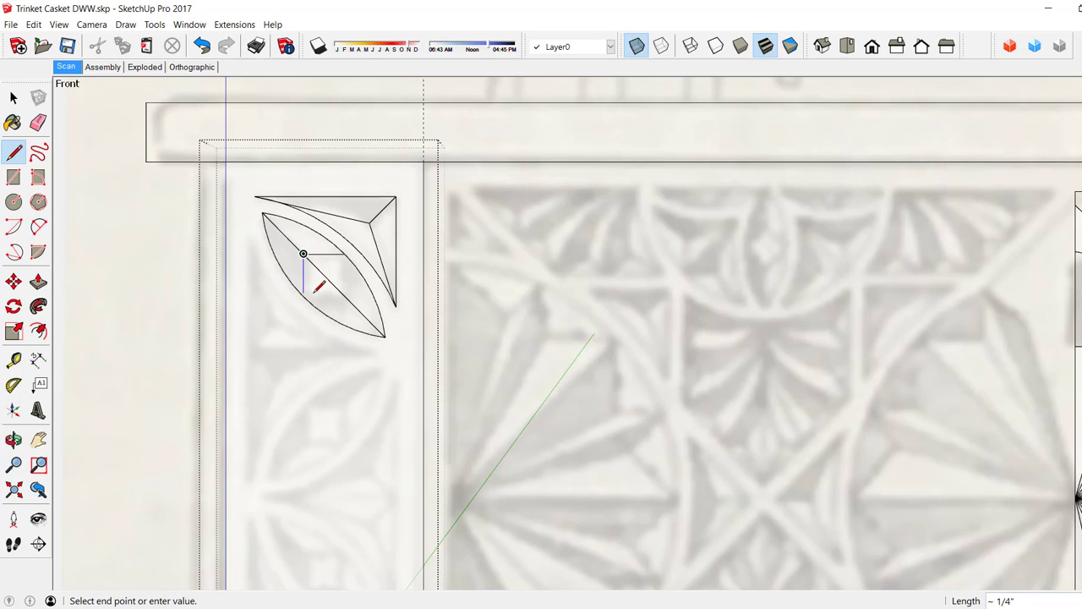
{"action": "left_click", "coordinate": [304, 295]}
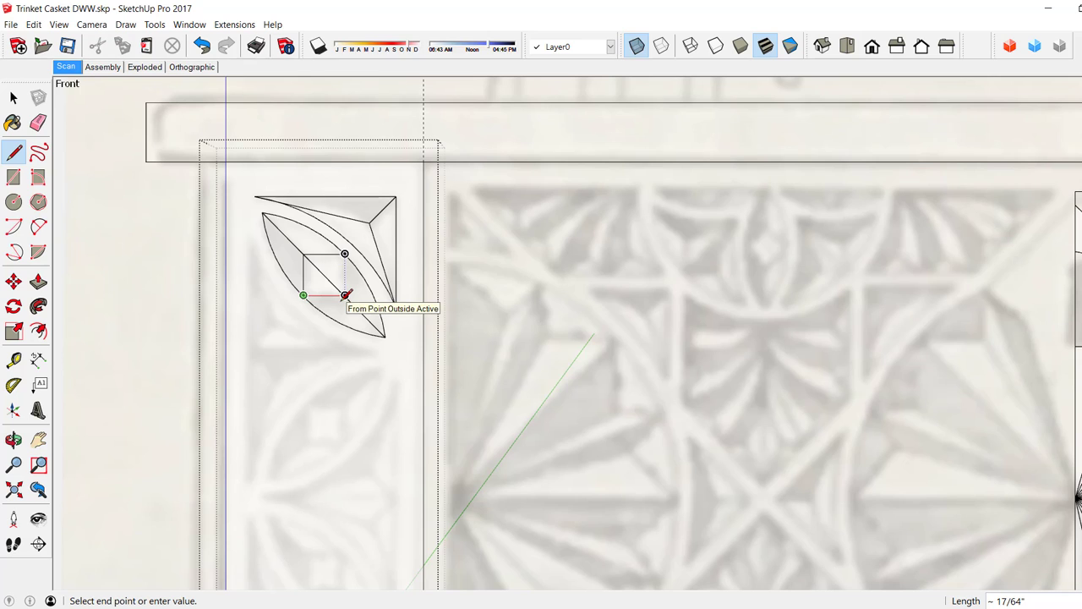
{"action": "left_click", "coordinate": [345, 295]}
{"action": "left_click", "coordinate": [345, 254]}
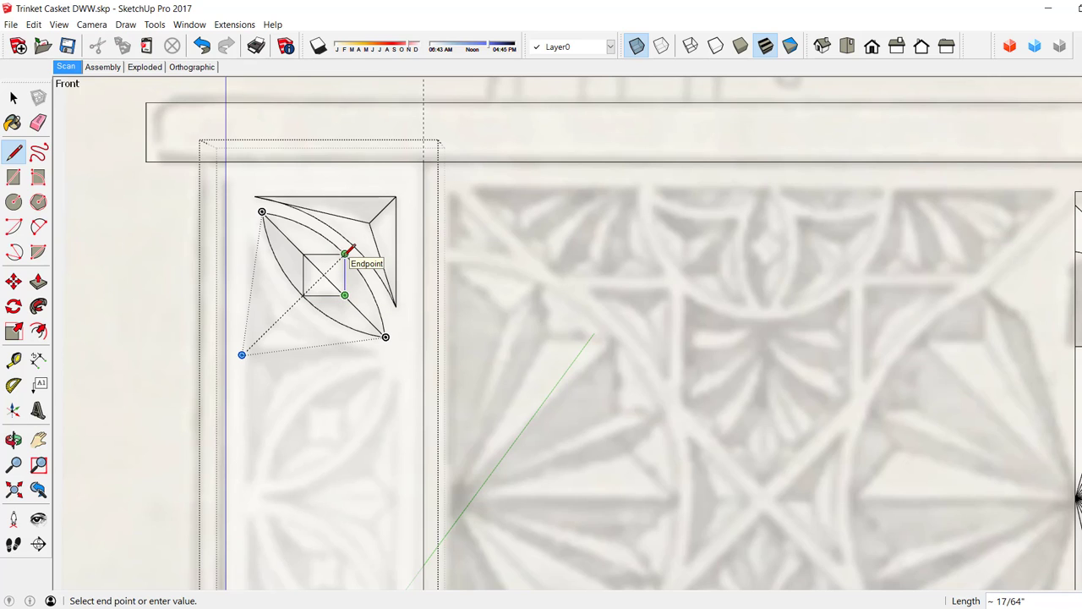
Delete the centerline segment crossing the inside of the leaf's center square.
{"action": "scroll", "coordinate": [318, 279], "scroll_direction": "down", "scroll_amount": 1}
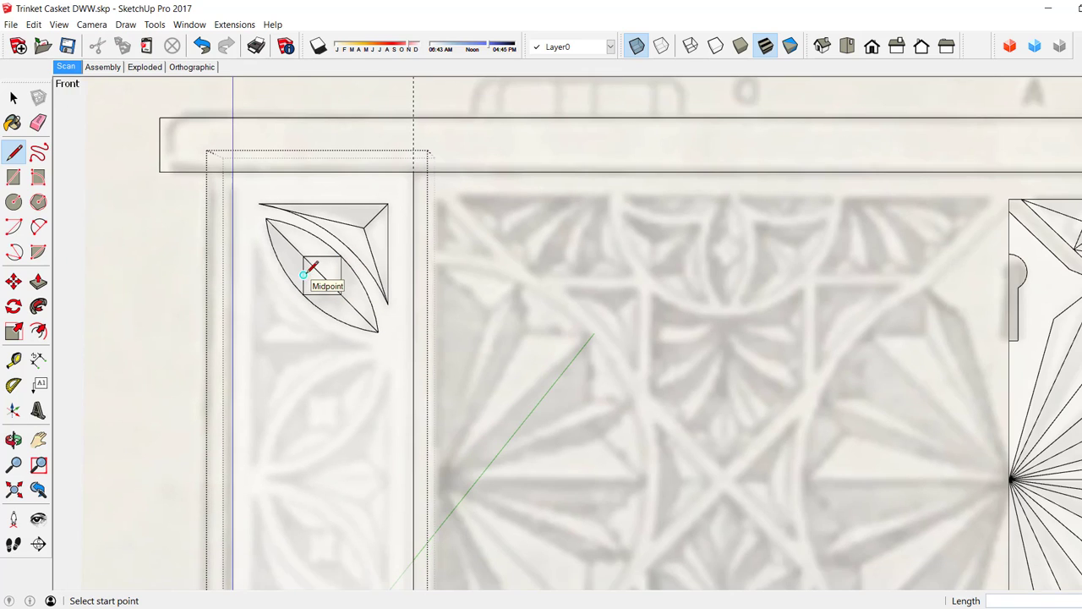
{"action": "left_click", "coordinate": [13, 99]}
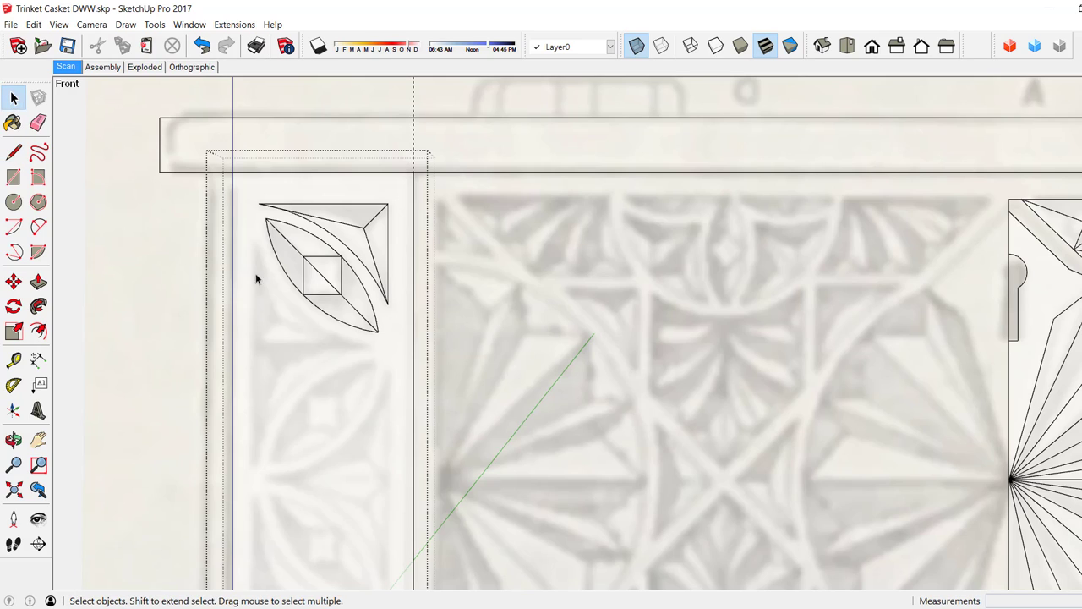
{"action": "left_click", "coordinate": [318, 276]}
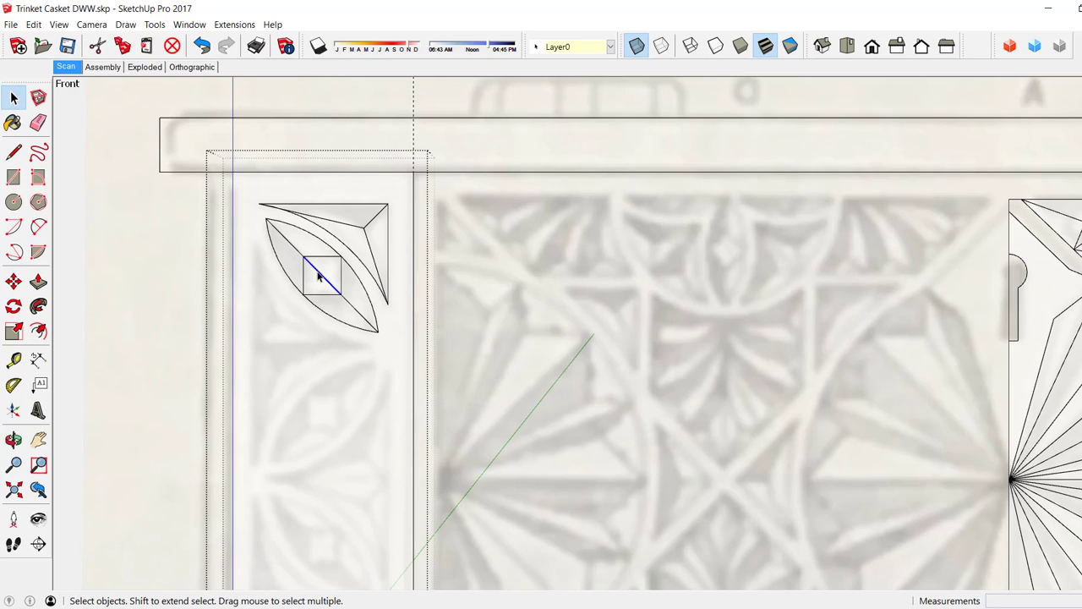
{"action": "key", "text": "Delete"}
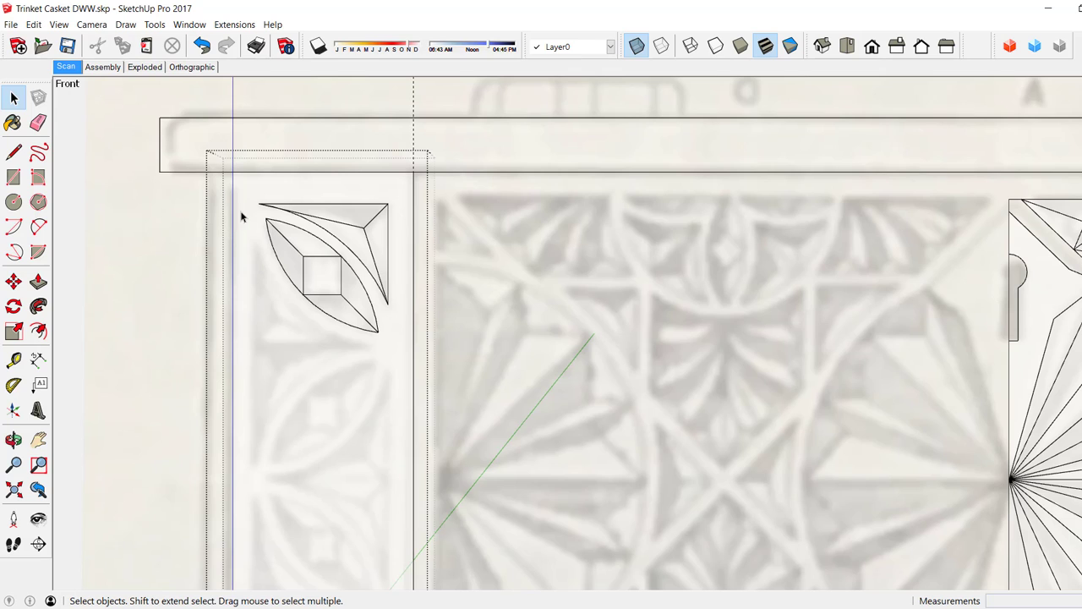
Group all edges and faces of the leaf carving, including its center square.
{"action": "left_click_drag", "start_coordinate": [241, 217], "coordinate": [404, 374]}
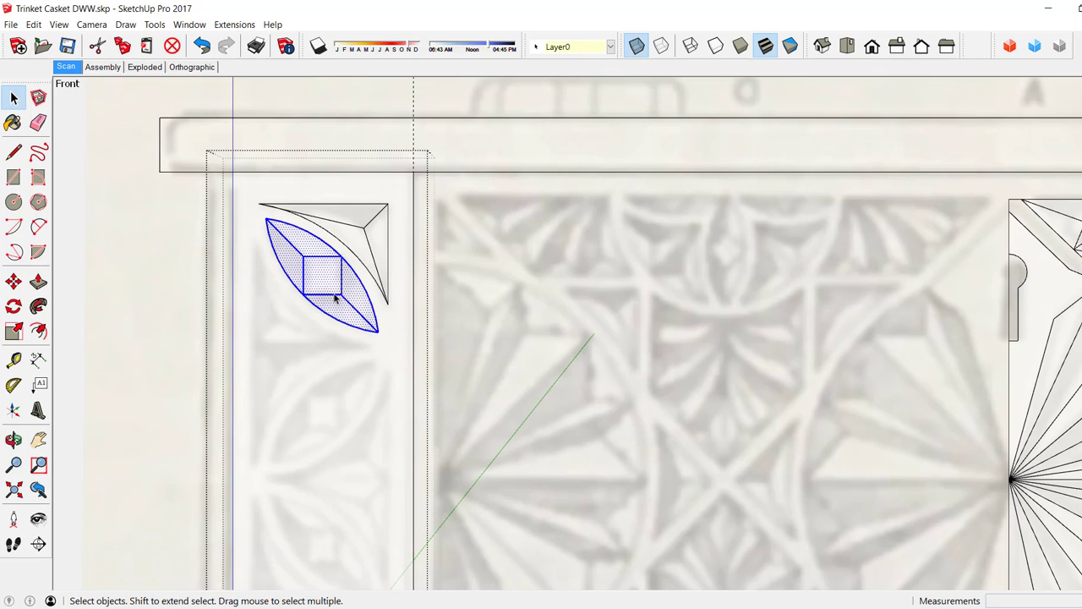
{"action": "right_click", "coordinate": [330, 283]}
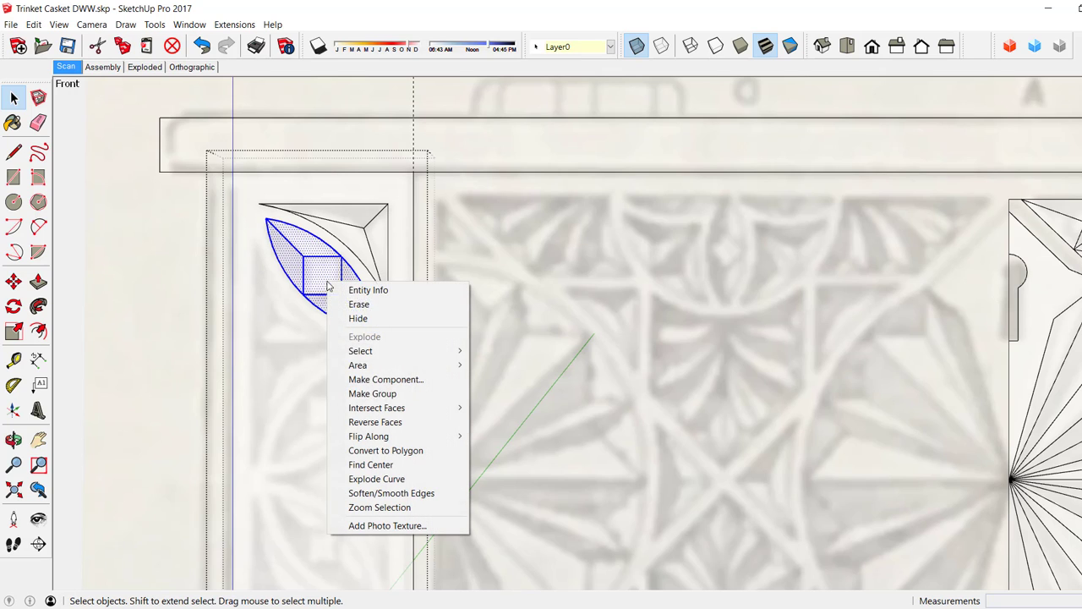
{"action": "left_click", "coordinate": [373, 394]}
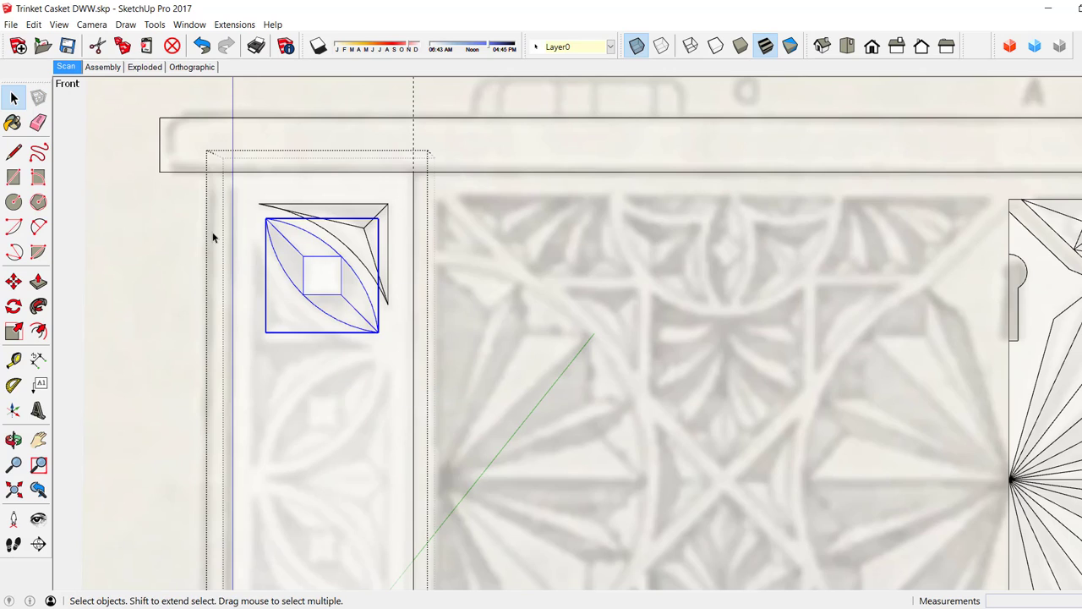
Copy the corner carving group about 15/16" straight down and rotate the copy by 180 degrees.
{"action": "left_click", "coordinate": [342, 211]}
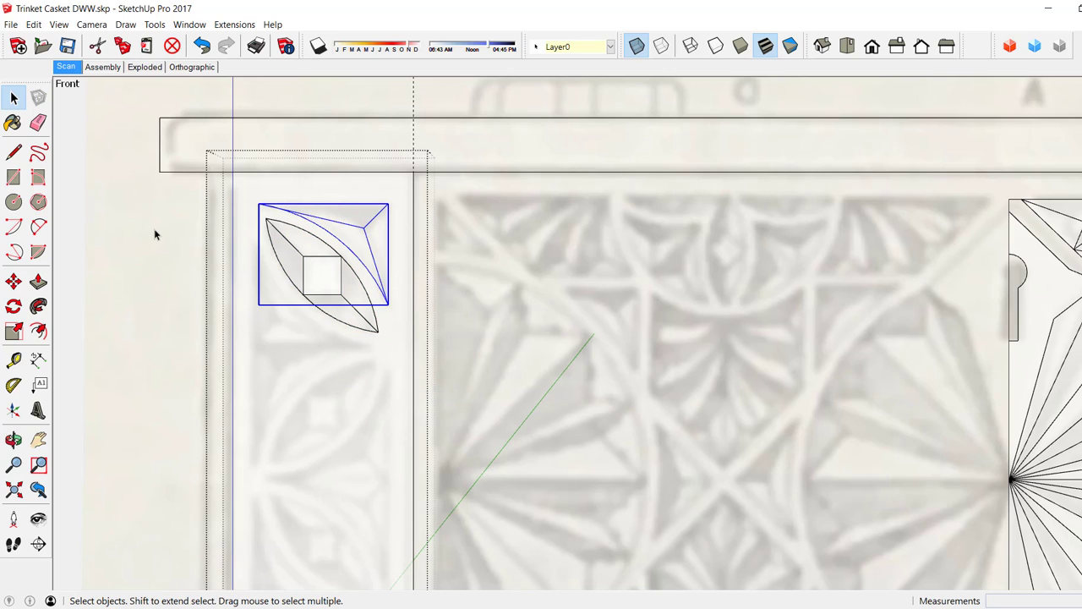
{"action": "left_click", "coordinate": [11, 284]}
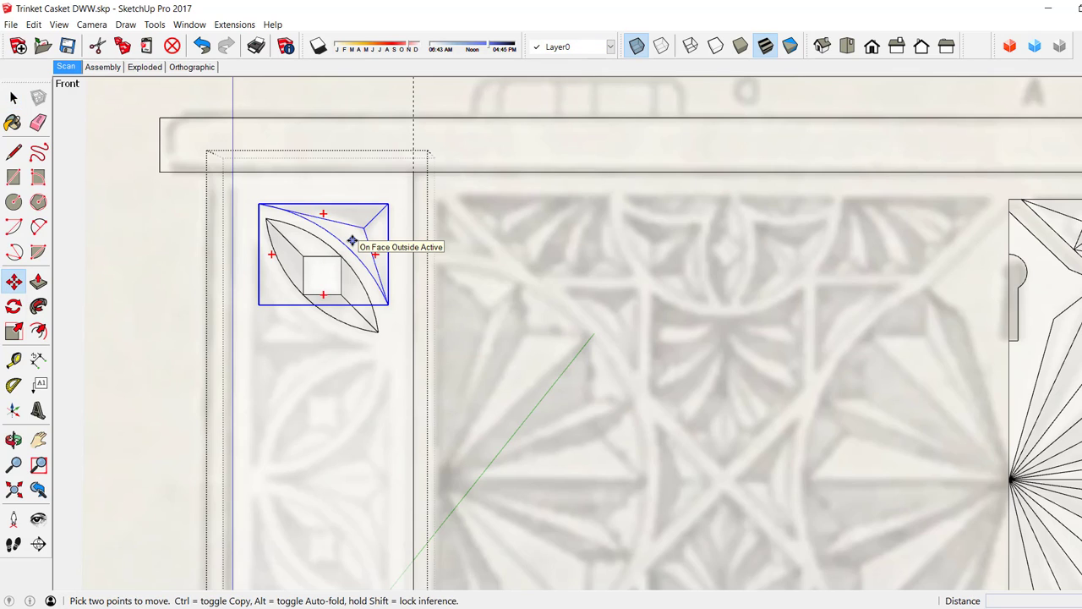
{"action": "key", "text": "ctrl"}
{"action": "left_click", "coordinate": [351, 241]}
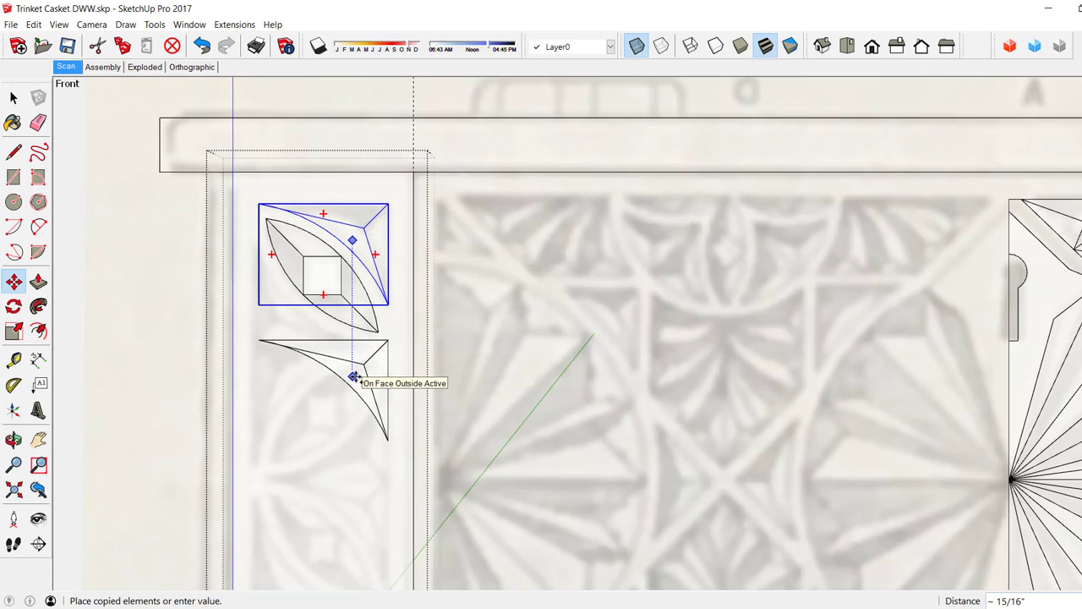
{"action": "left_click", "coordinate": [353, 377]}
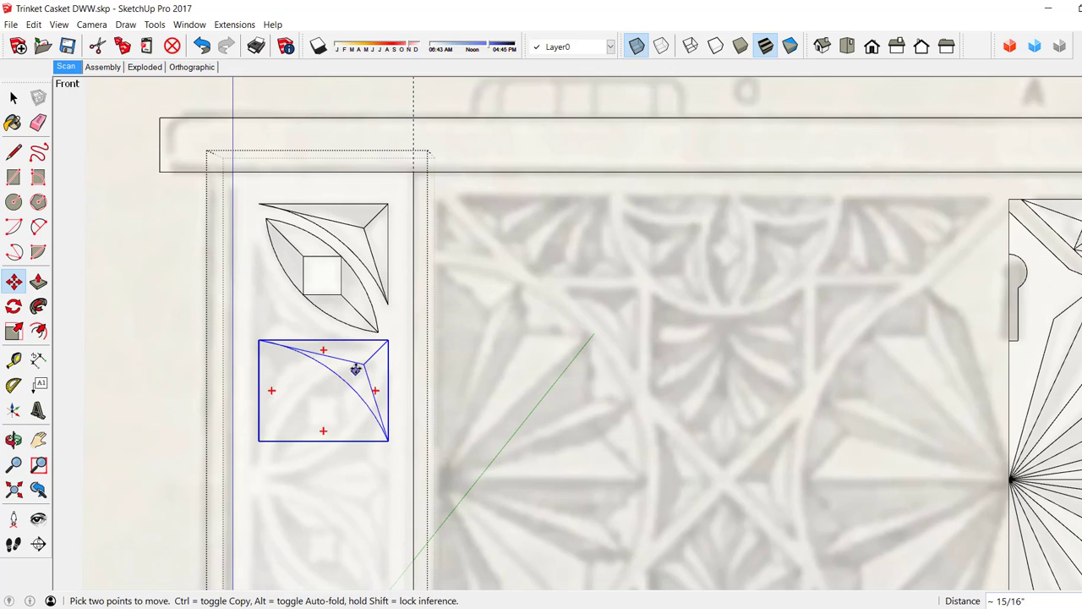
{"action": "left_click", "coordinate": [326, 348]}
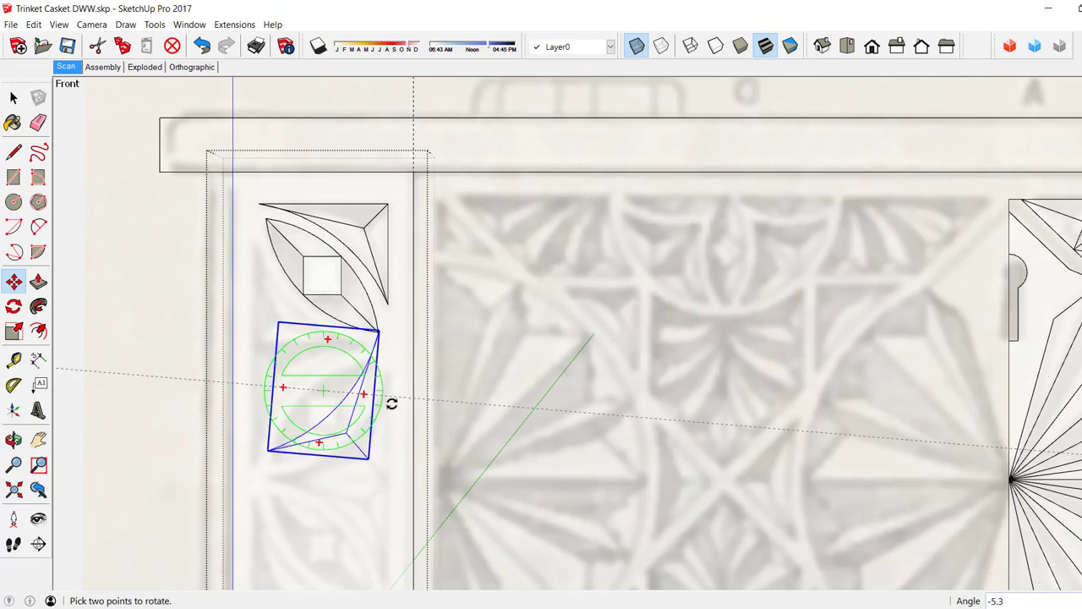
{"action": "left_click", "coordinate": [319, 499]}
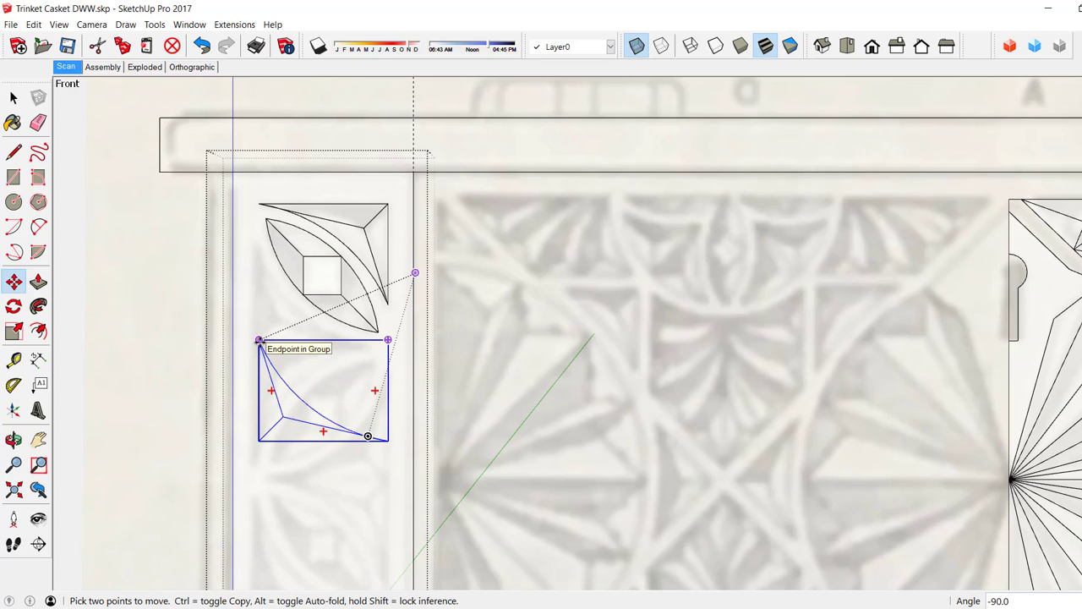
Move the rotated corner carving up about 43/64" and left 1/16" so it sits below the leaf, following the scan.
{"action": "left_click", "coordinate": [259, 340]}
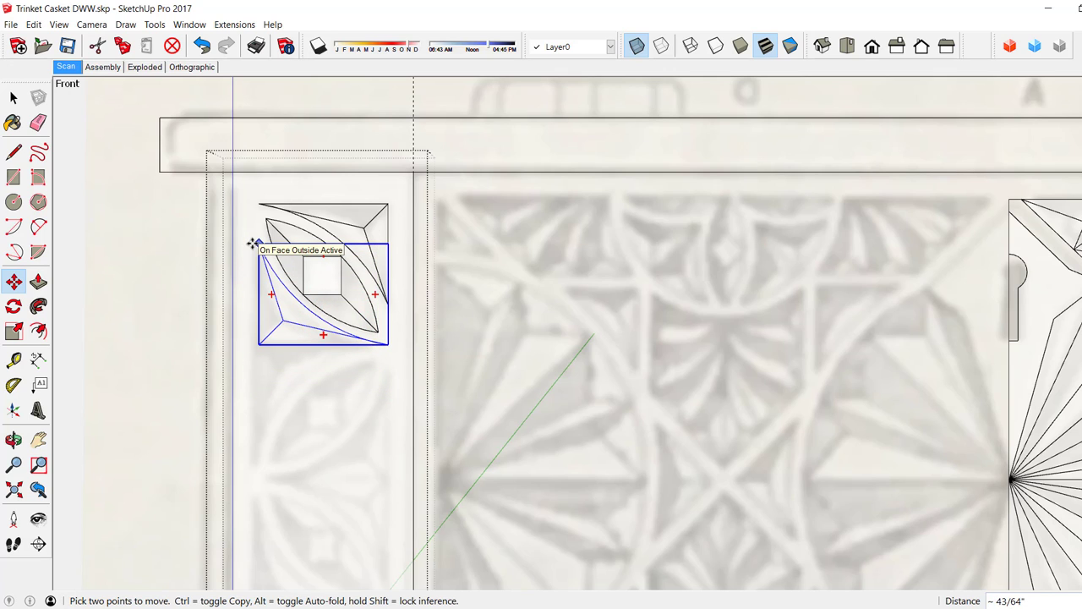
{"action": "left_click", "coordinate": [252, 244]}
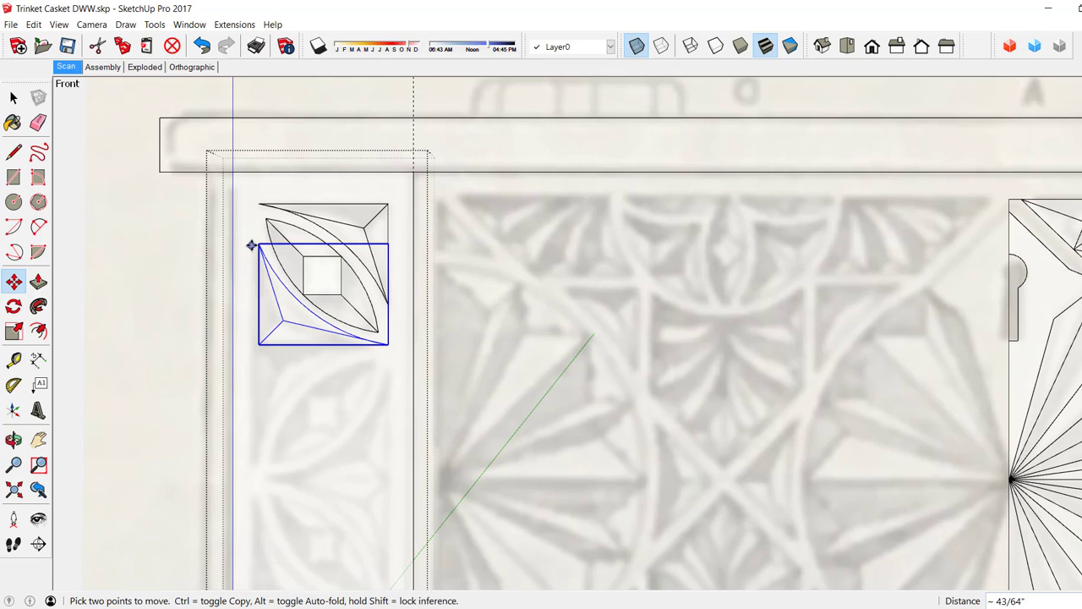
{"action": "left_click", "coordinate": [254, 242]}
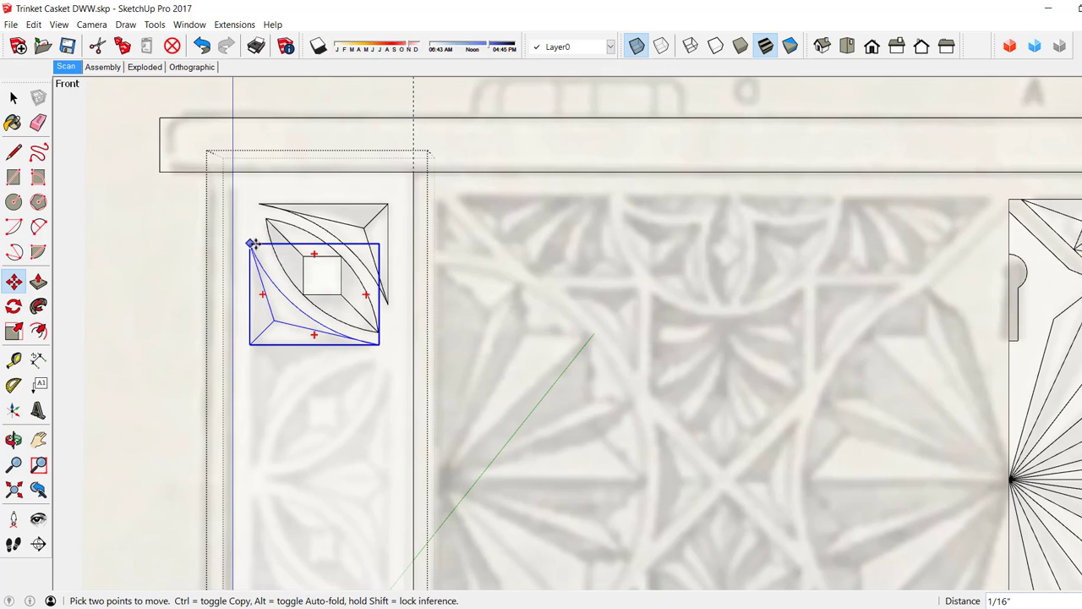
{"action": "left_click", "coordinate": [251, 244]}
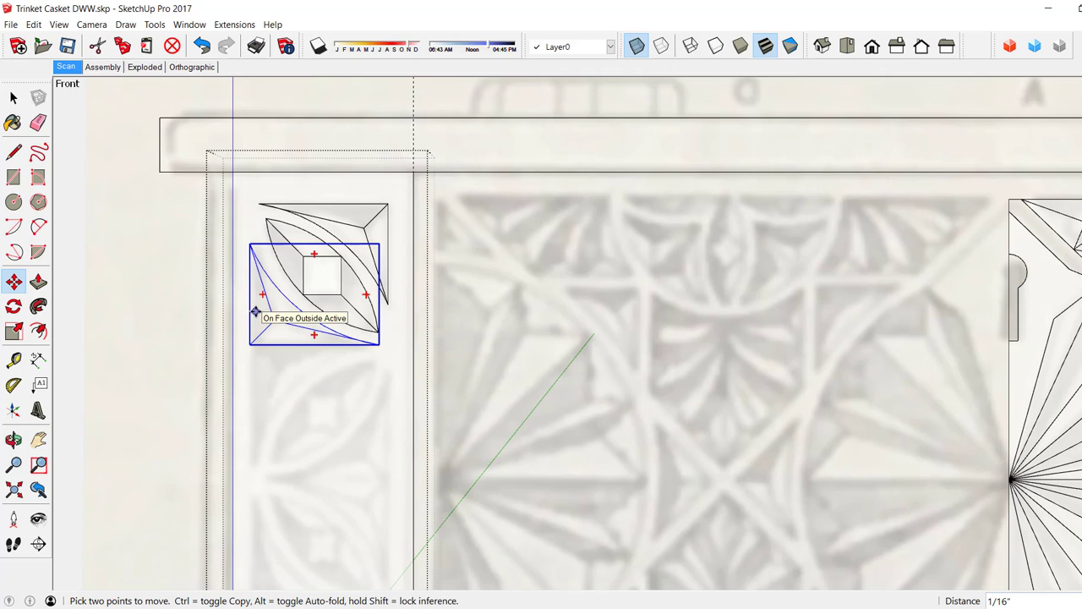
Shift the lower corner carving about 1/64" to the right to fine-tune its fit over the scan.
{"action": "scroll", "coordinate": [257, 310], "scroll_direction": "up", "scroll_amount": 2}
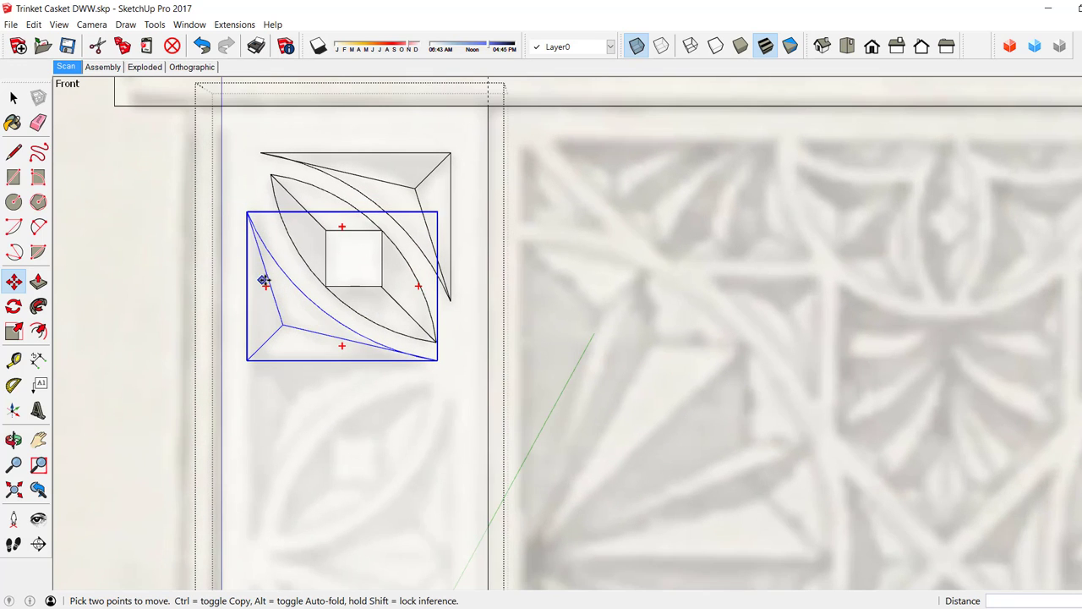
{"action": "left_click", "coordinate": [268, 279]}
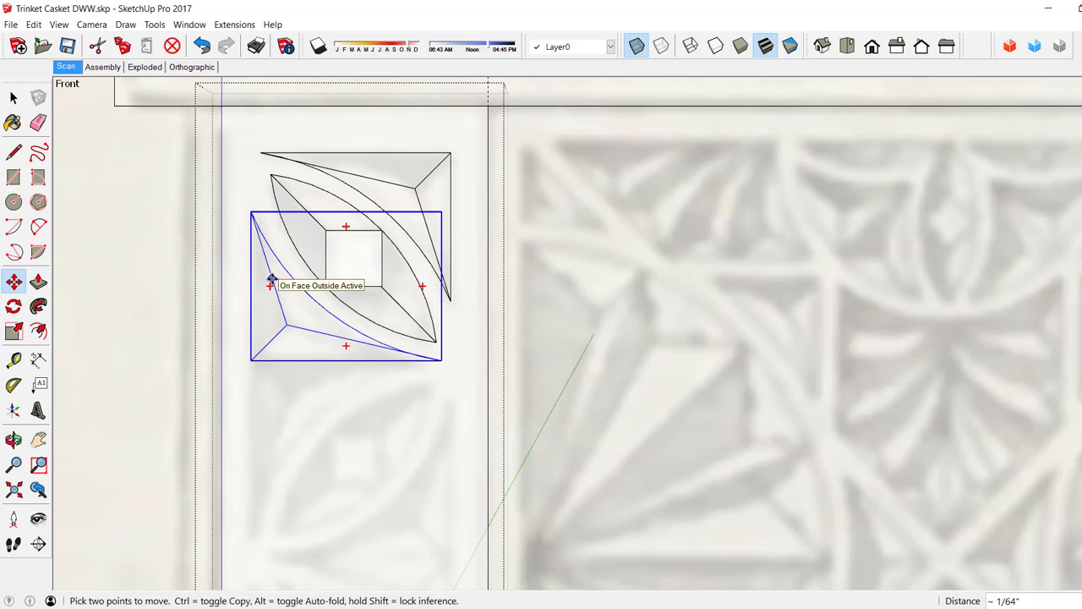
{"action": "key", "text": "Escape"}
Copy the leaf and both corner carving groups together about 1 5/32" straight down onto the next scanned motif.
{"action": "scroll", "coordinate": [297, 283], "scroll_direction": "down", "scroll_amount": 2}
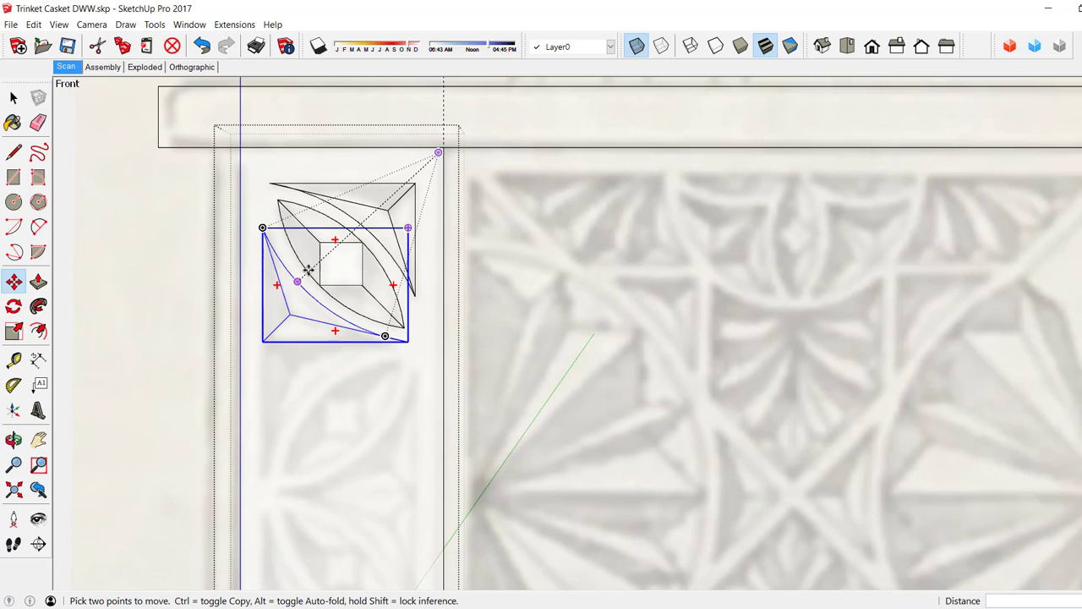
{"action": "scroll", "coordinate": [319, 215], "scroll_direction": "down", "scroll_amount": 1}
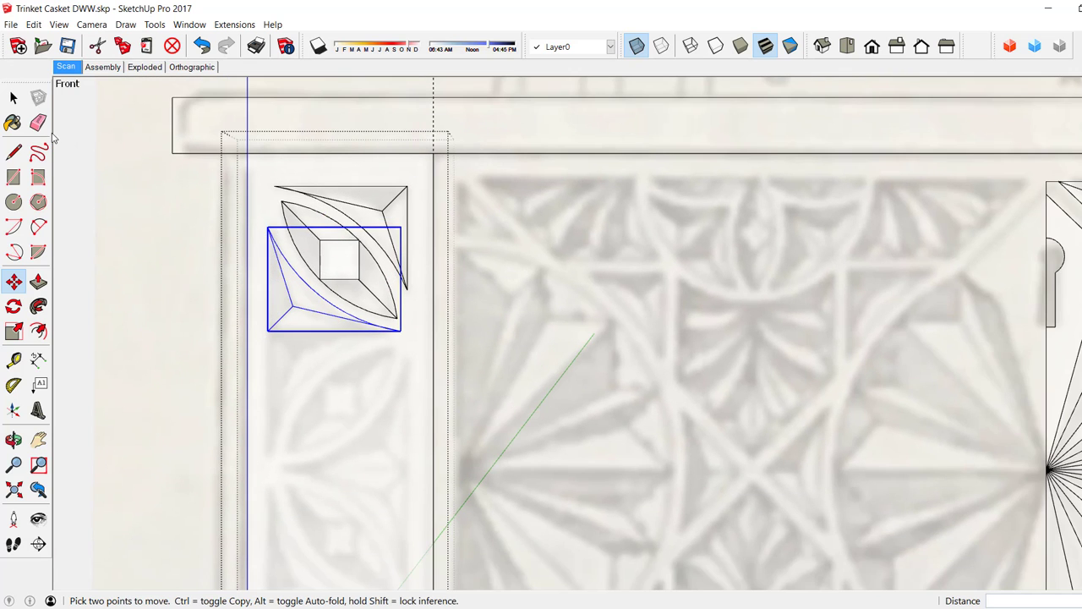
{"action": "left_click", "coordinate": [13, 98]}
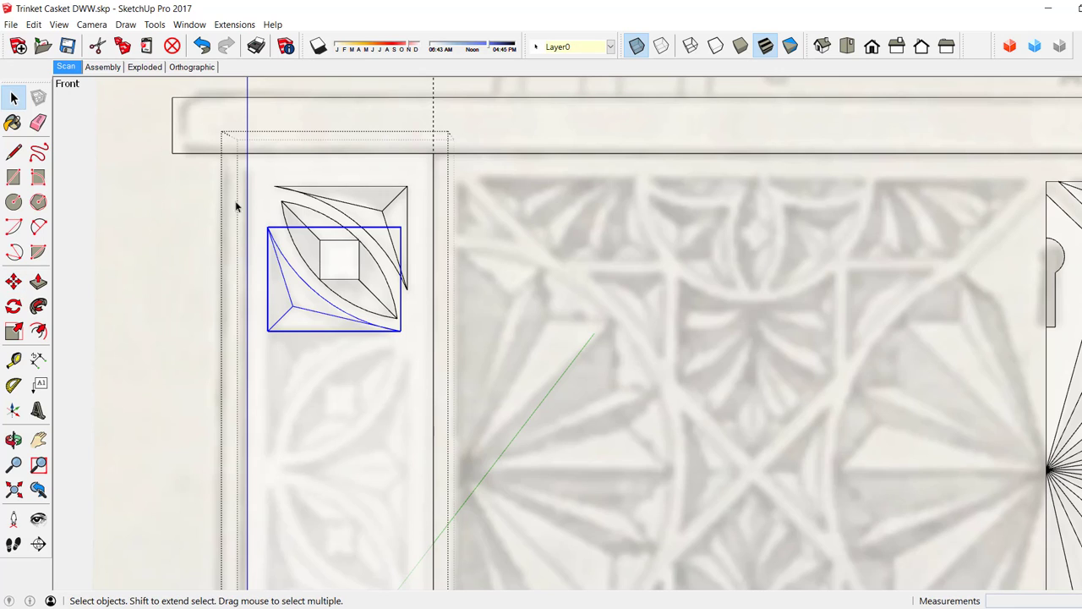
{"action": "left_click", "coordinate": [361, 191]}
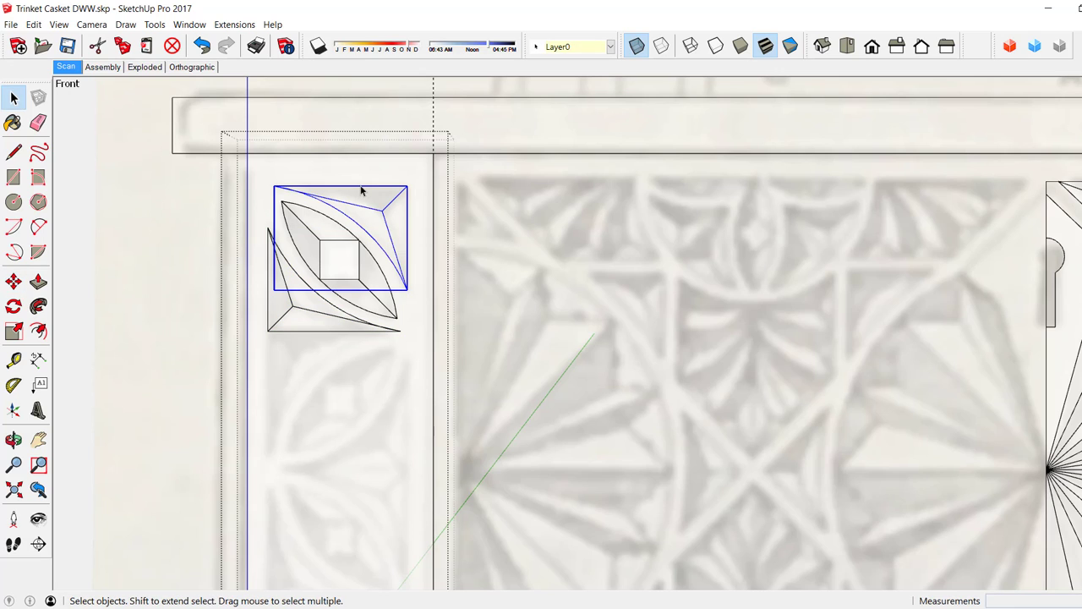
{"action": "left_click", "coordinate": [389, 303], "text": "shift"}
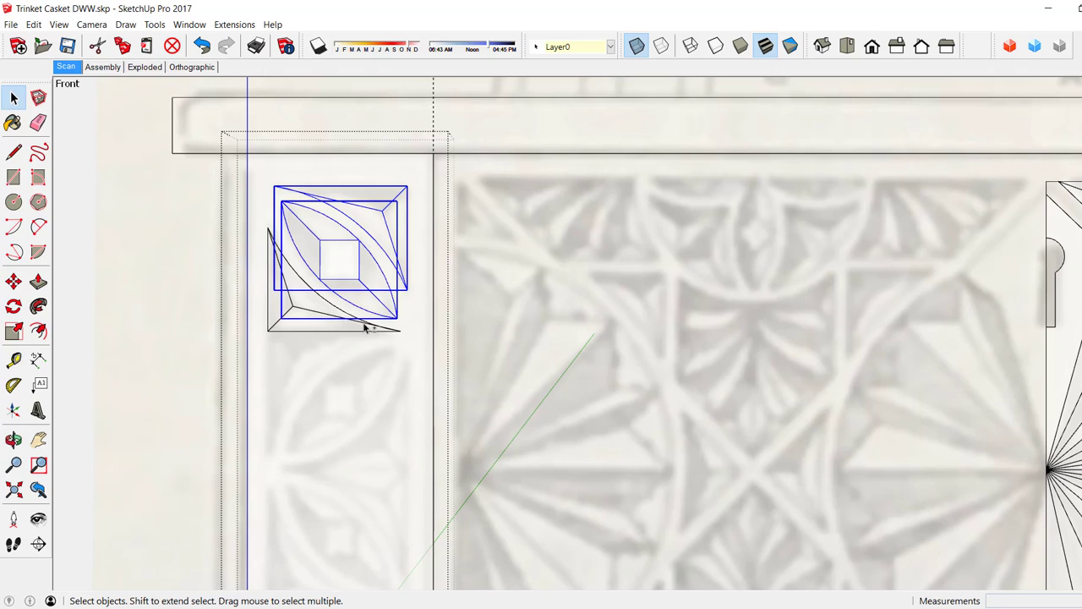
{"action": "left_click", "coordinate": [361, 333], "text": "shift"}
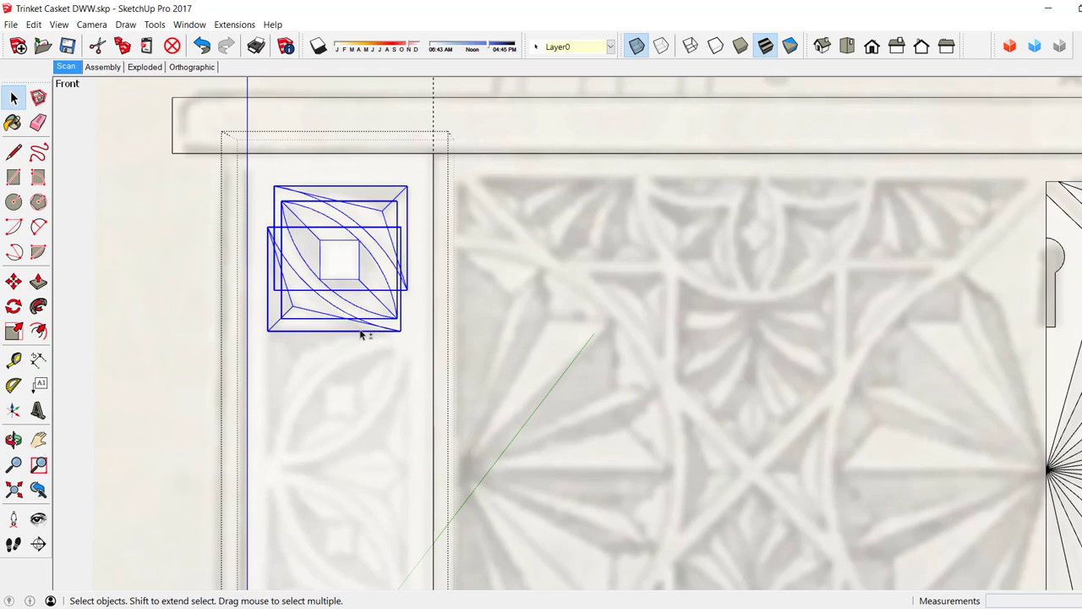
{"action": "left_click", "coordinate": [14, 281]}
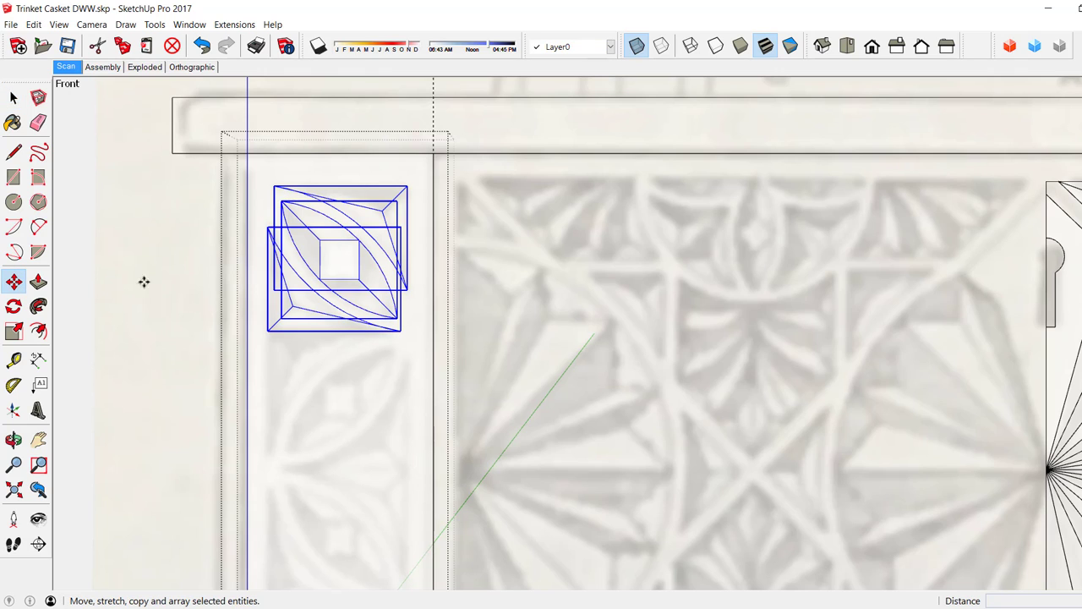
{"action": "left_click", "coordinate": [321, 279]}
{"action": "key", "text": "ctrl"}
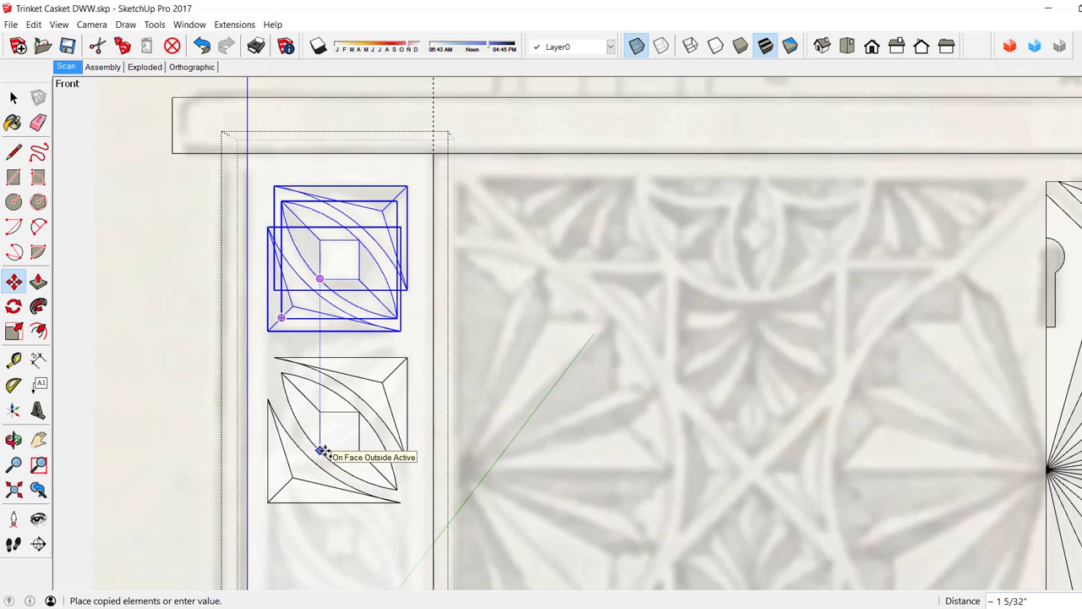
{"action": "left_click", "coordinate": [321, 451]}
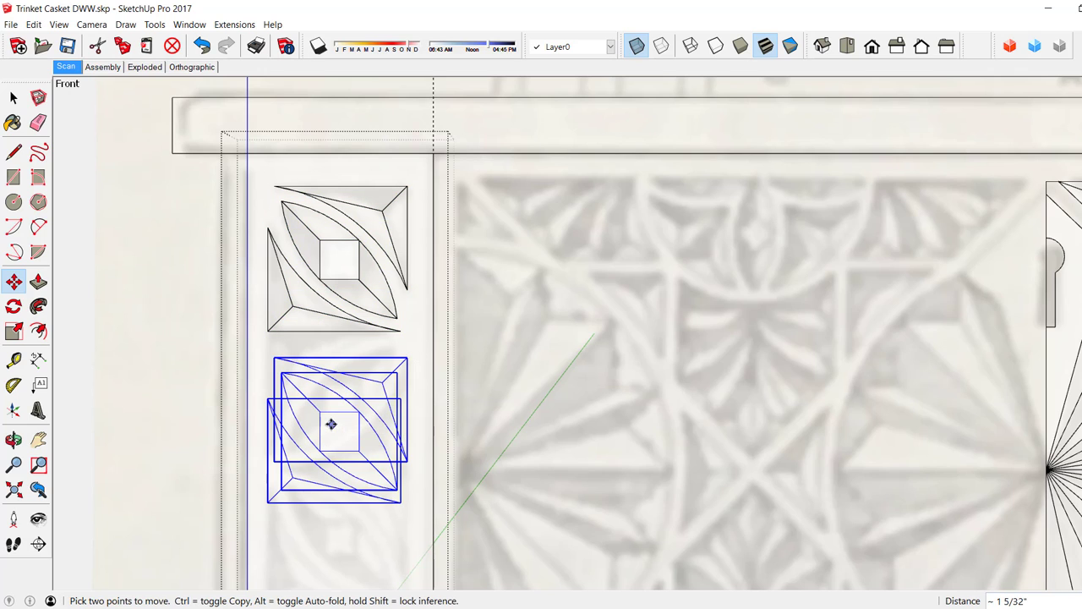
Flip the copied leaf and corner carvings along the red direction to mirror the motif above.
{"action": "right_click", "coordinate": [331, 424]}
{"action": "mouse_move", "coordinate": [368, 391]}
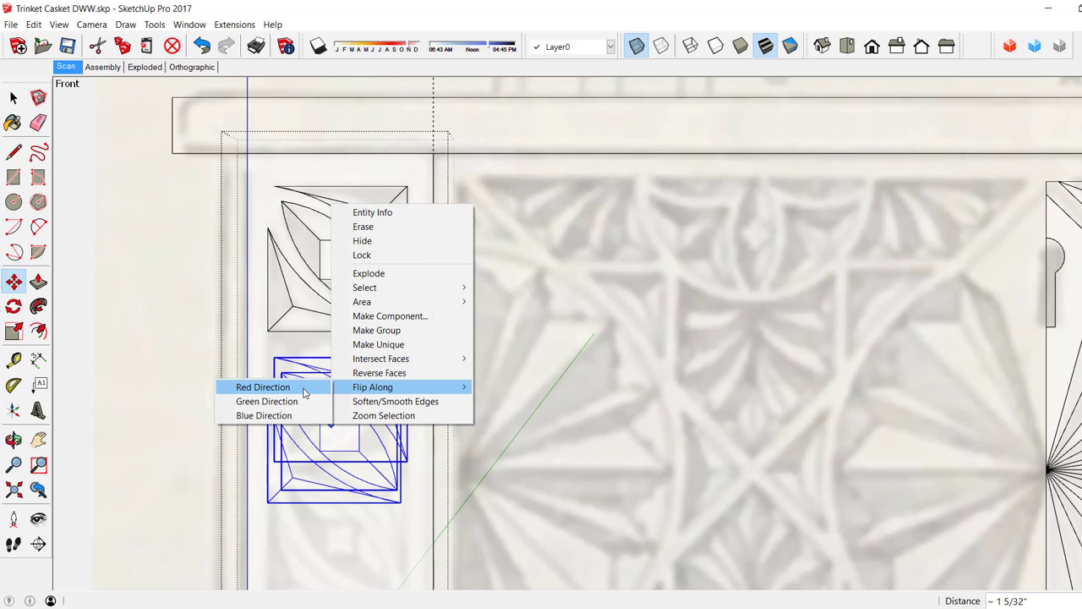
{"action": "left_click", "coordinate": [263, 388]}
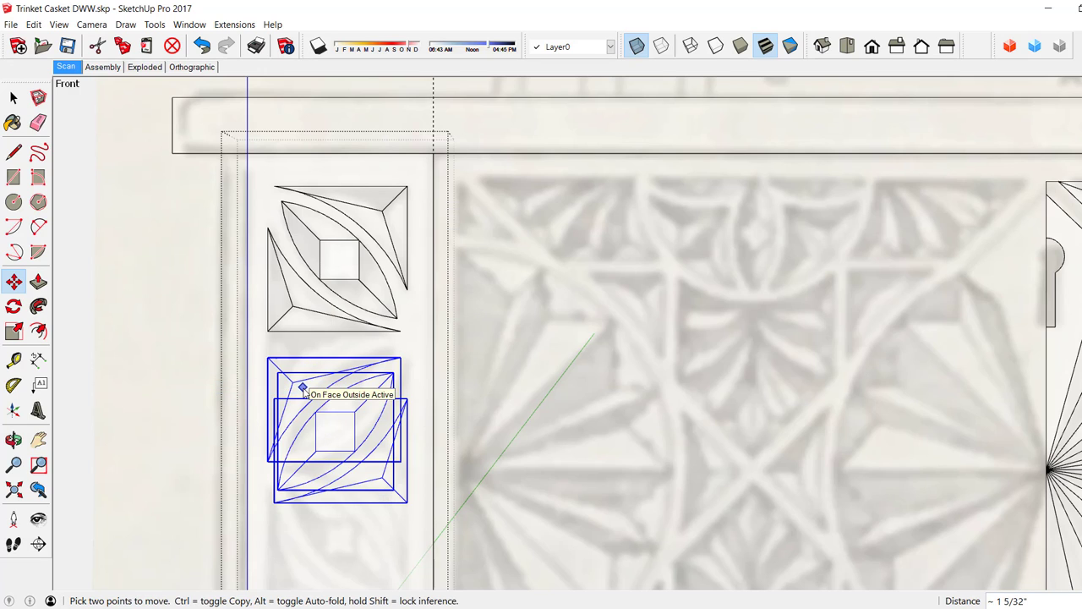
Move the mirrored leaf and corner group up about 11/64" to meet the upper motif's lower-left corner, and close the strip component.
{"action": "left_click", "coordinate": [268, 357]}
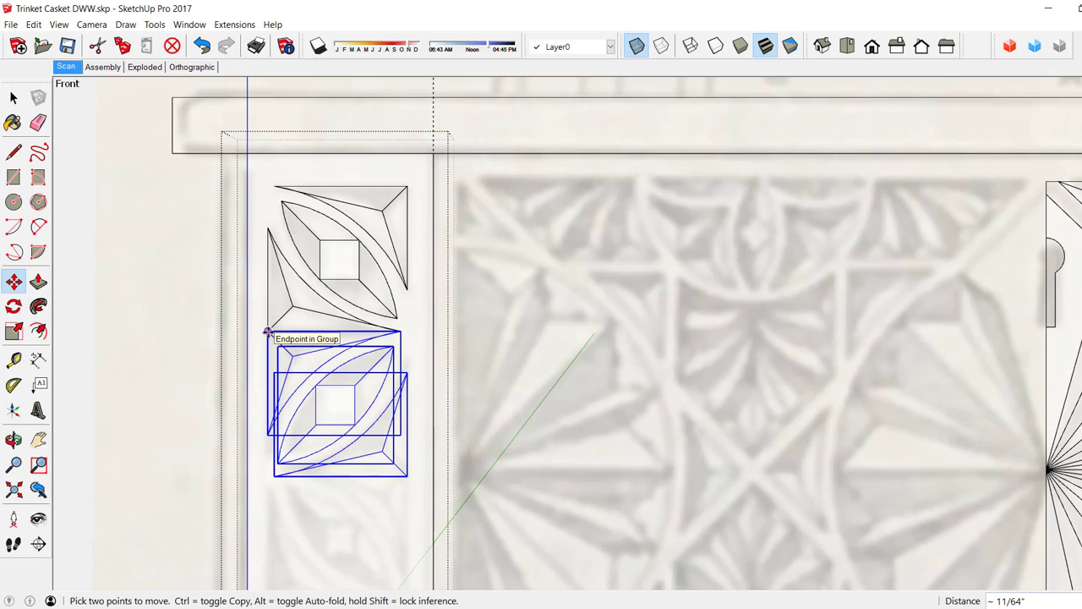
{"action": "left_click", "coordinate": [267, 332]}
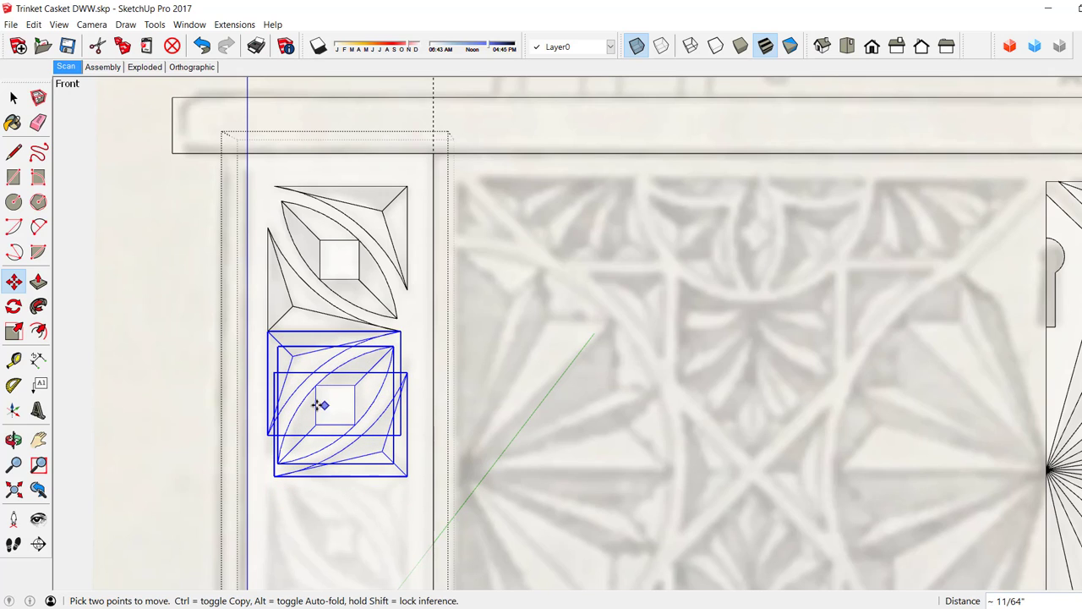
{"action": "left_click", "coordinate": [15, 99]}
{"action": "left_click", "coordinate": [203, 355]}
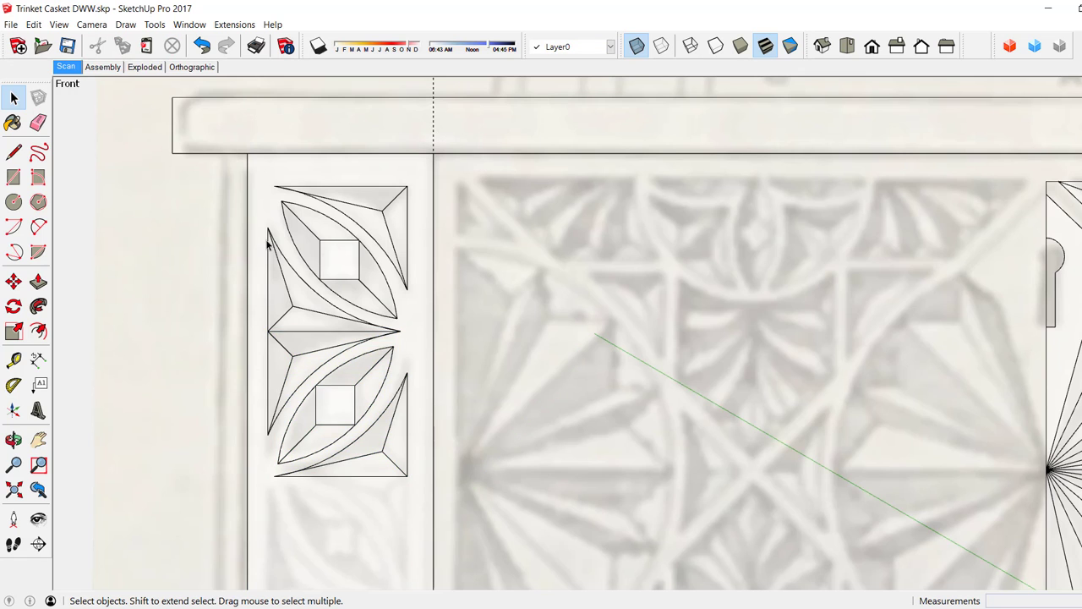
Reopen the end strip component for editing and move both carved motifs together about 3/64" straight up.
{"action": "scroll", "coordinate": [268, 244], "scroll_direction": "down", "scroll_amount": 3}
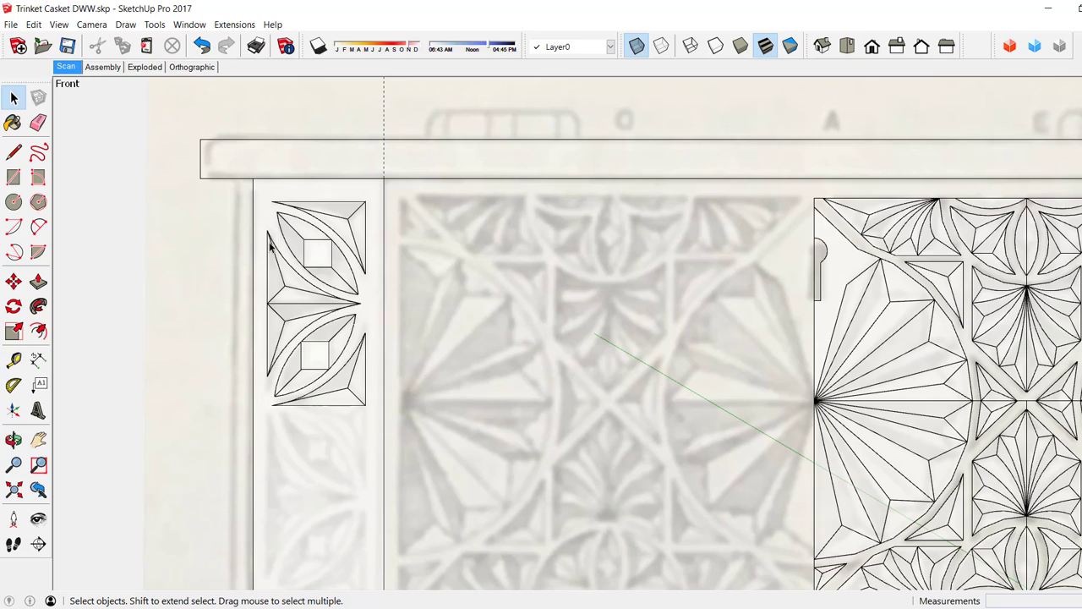
{"action": "left_click_drag", "start_coordinate": [259, 190], "coordinate": [376, 414]}
{"action": "left_click", "coordinate": [260, 201]}
{"action": "right_click", "coordinate": [261, 200]}
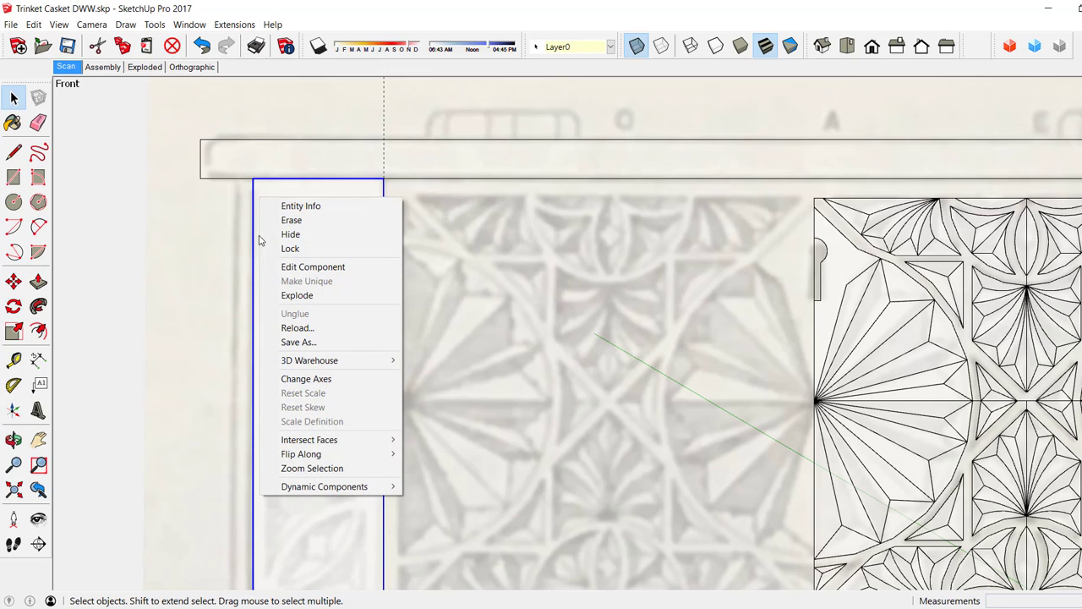
{"action": "left_click", "coordinate": [305, 264]}
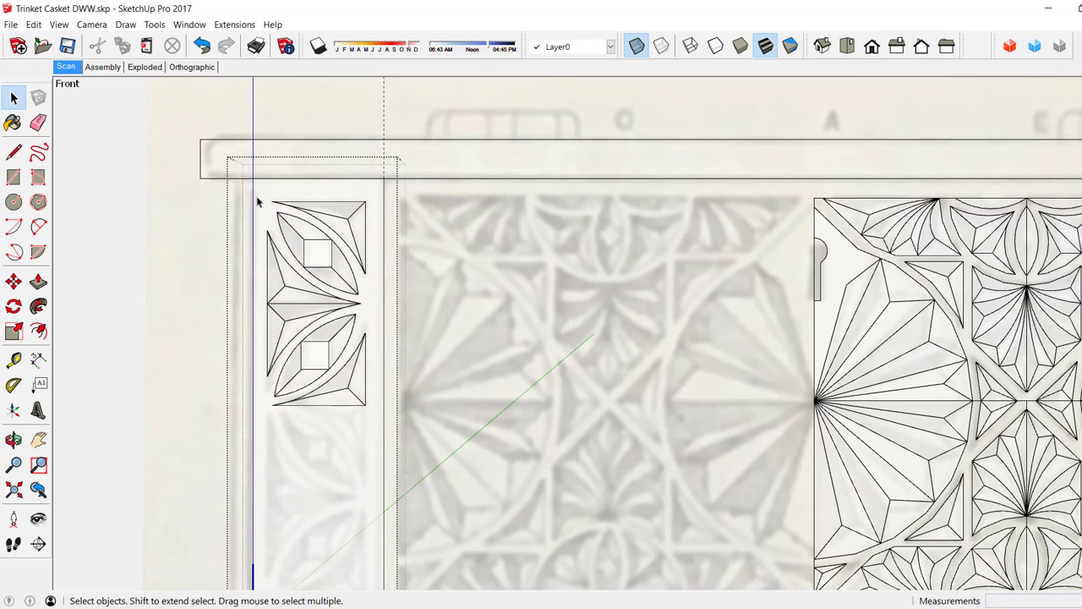
{"action": "mouse_move", "coordinate": [257, 194]}
{"action": "left_mouse_down"}
{"action": "mouse_move", "coordinate": [372, 367]}
{"action": "mouse_move", "coordinate": [370, 416]}
{"action": "left_mouse_up"}
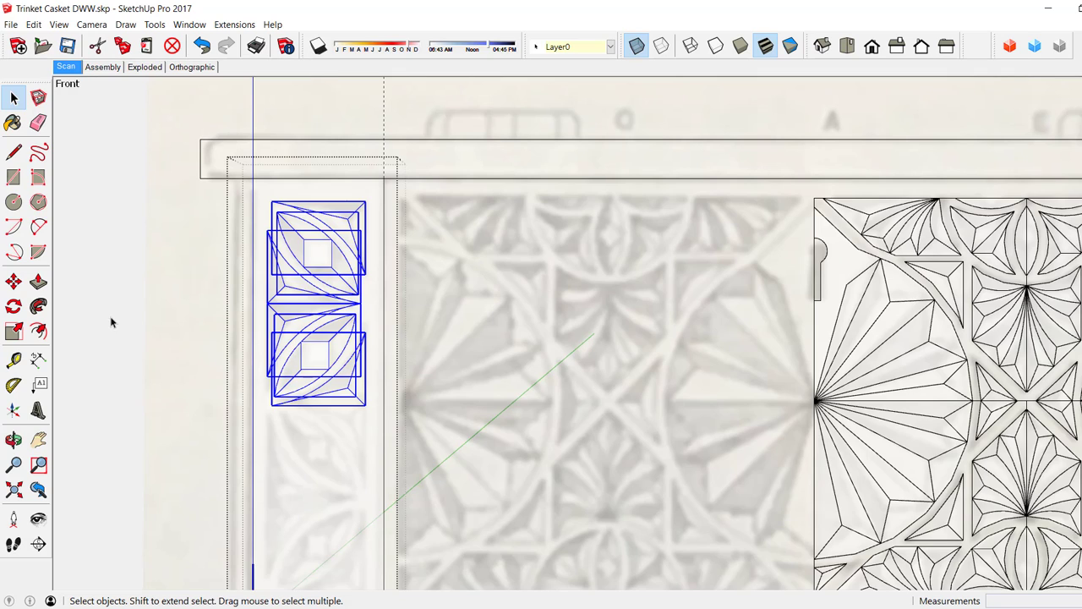
{"action": "left_click", "coordinate": [13, 283]}
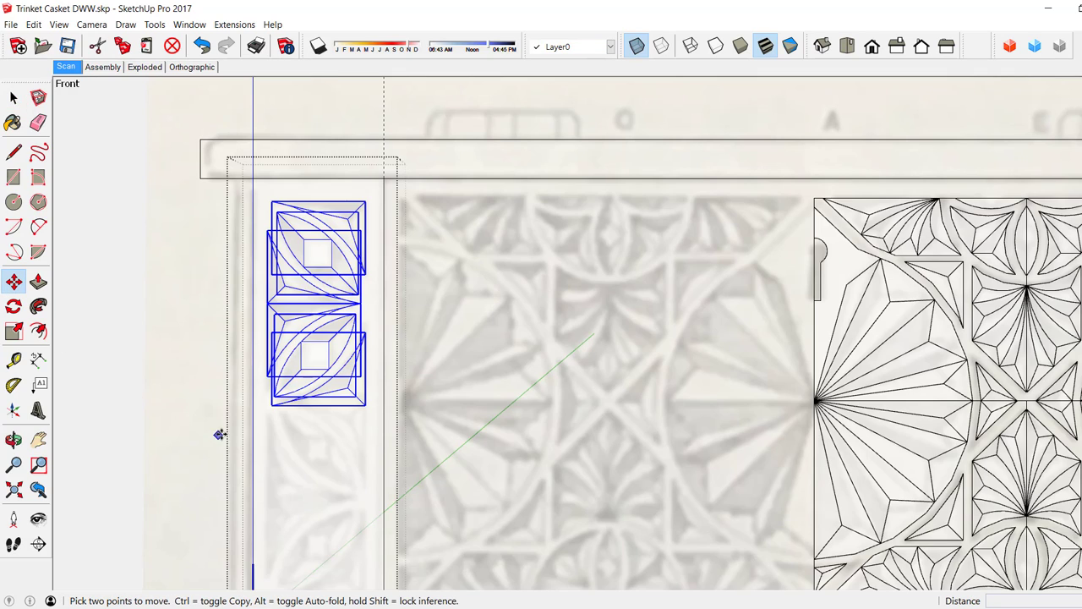
{"action": "left_click", "coordinate": [270, 405]}
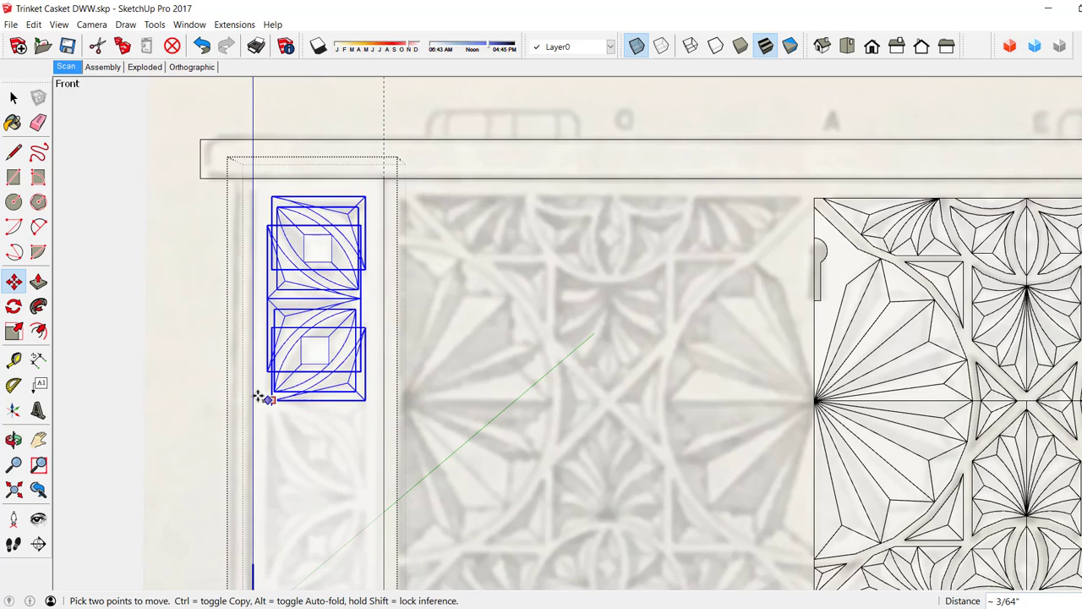
{"action": "left_click", "coordinate": [256, 399]}
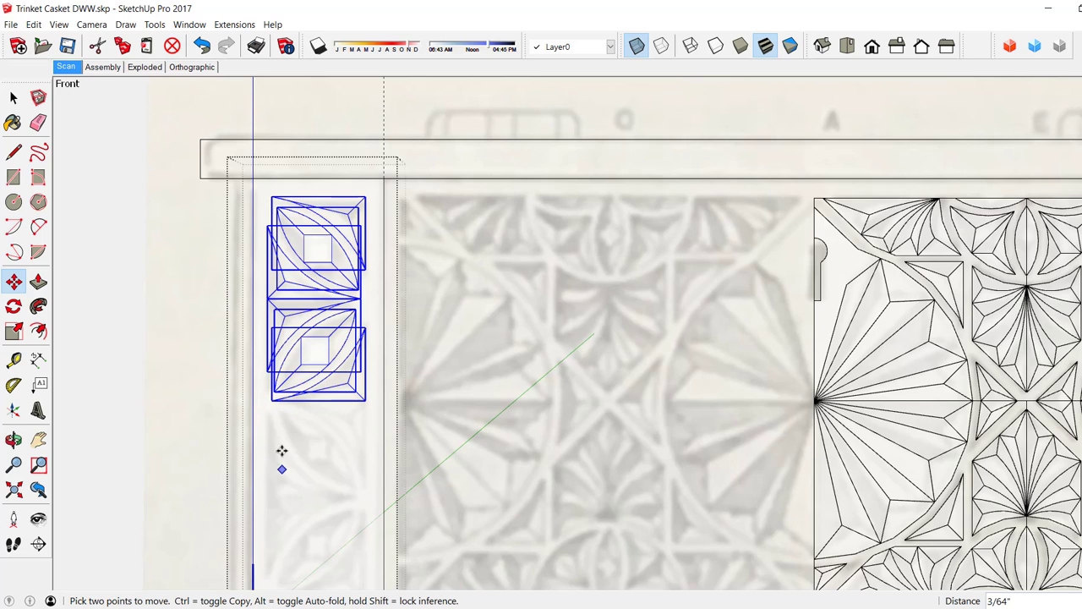
Copy the pair of carved motifs about 2 1/32" straight down onto the lower half of the strip.
{"action": "scroll", "coordinate": [288, 400], "scroll_direction": "down", "scroll_amount": 1}
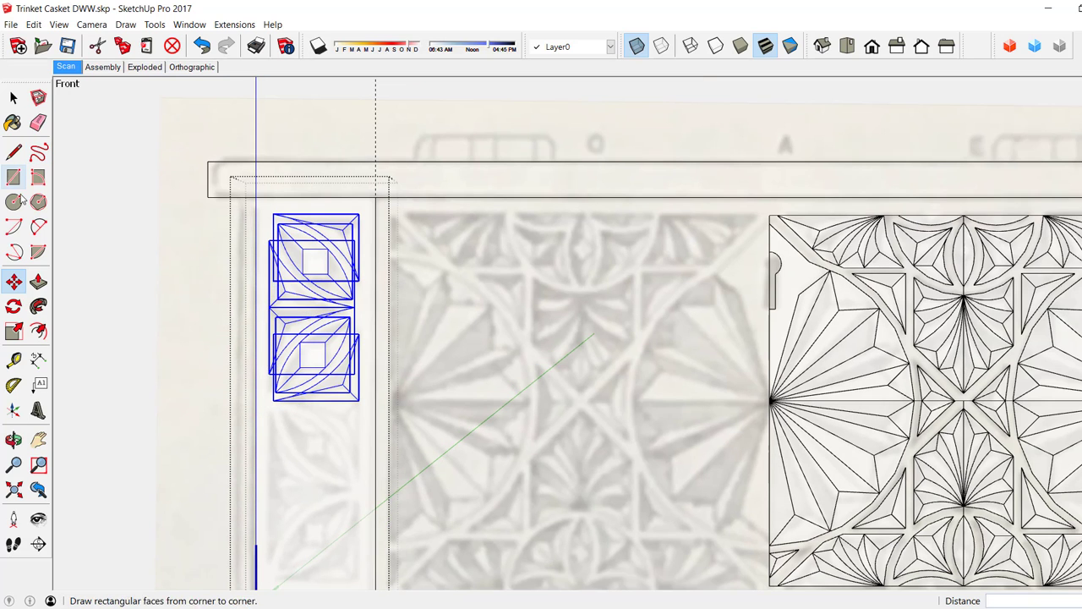
{"action": "left_click", "coordinate": [14, 281]}
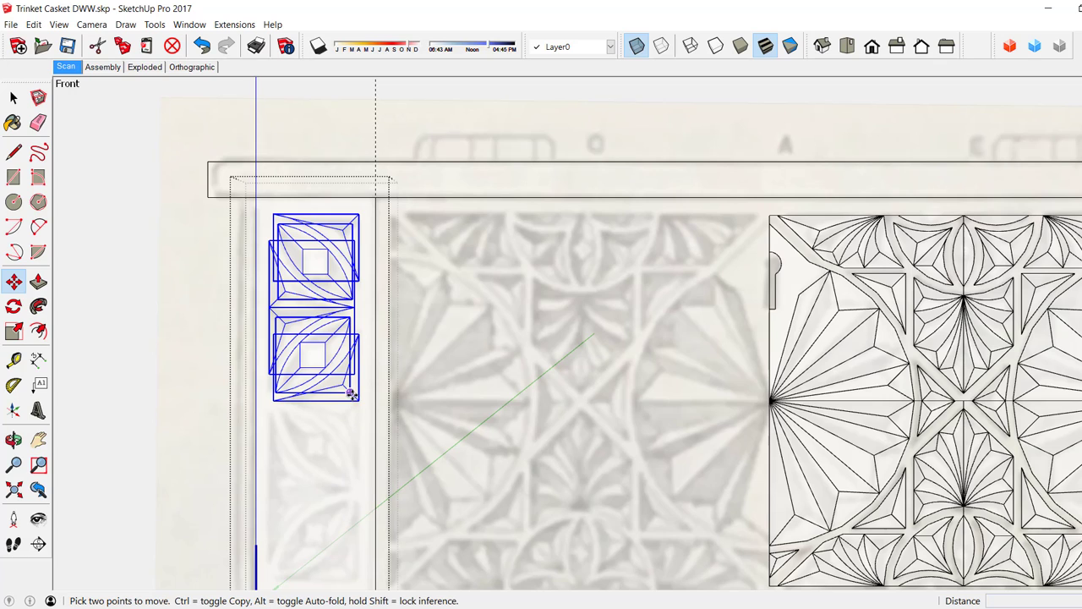
{"action": "key", "text": "ctrl"}
{"action": "left_click", "coordinate": [351, 395]}
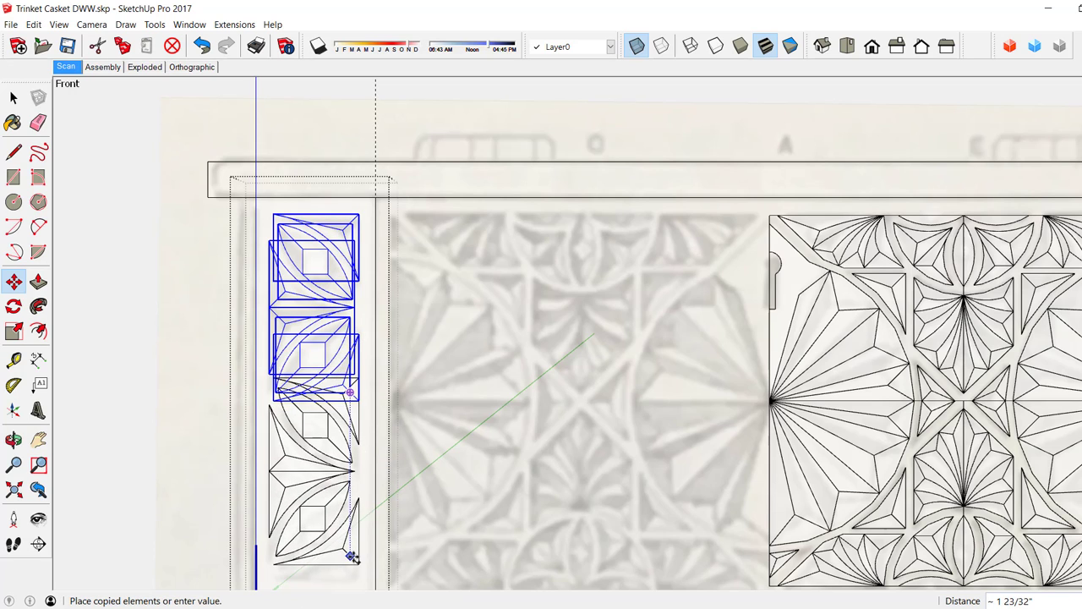
{"action": "left_click", "coordinate": [350, 585]}
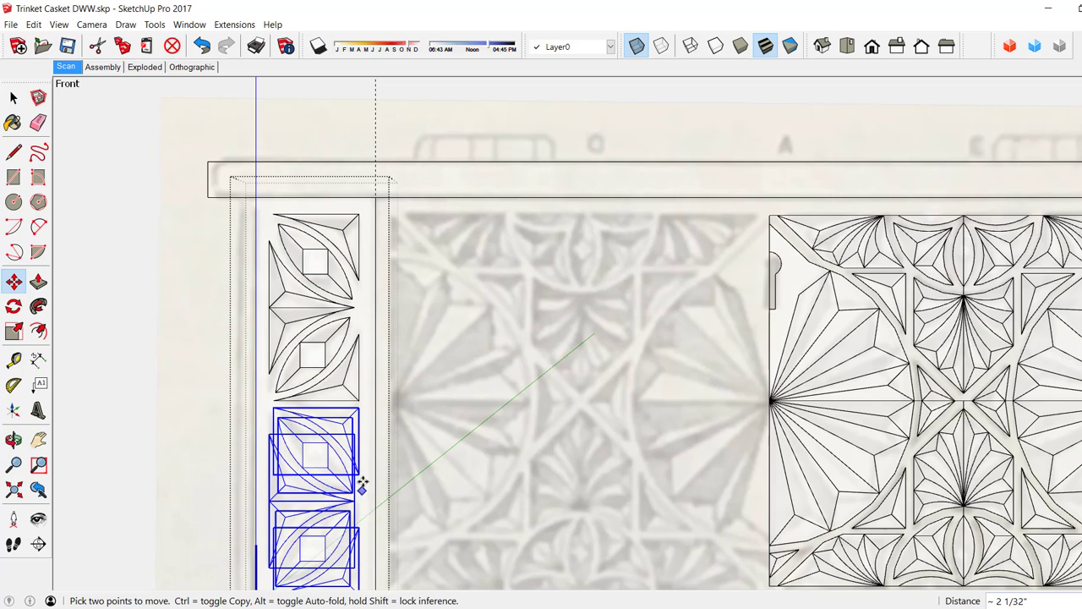
Move the copied pair up about 5/64" so its upper-right corner meets the original pair's lower-right corner, and close the strip component.
{"action": "left_click", "coordinate": [355, 407]}
{"action": "left_click", "coordinate": [358, 402]}
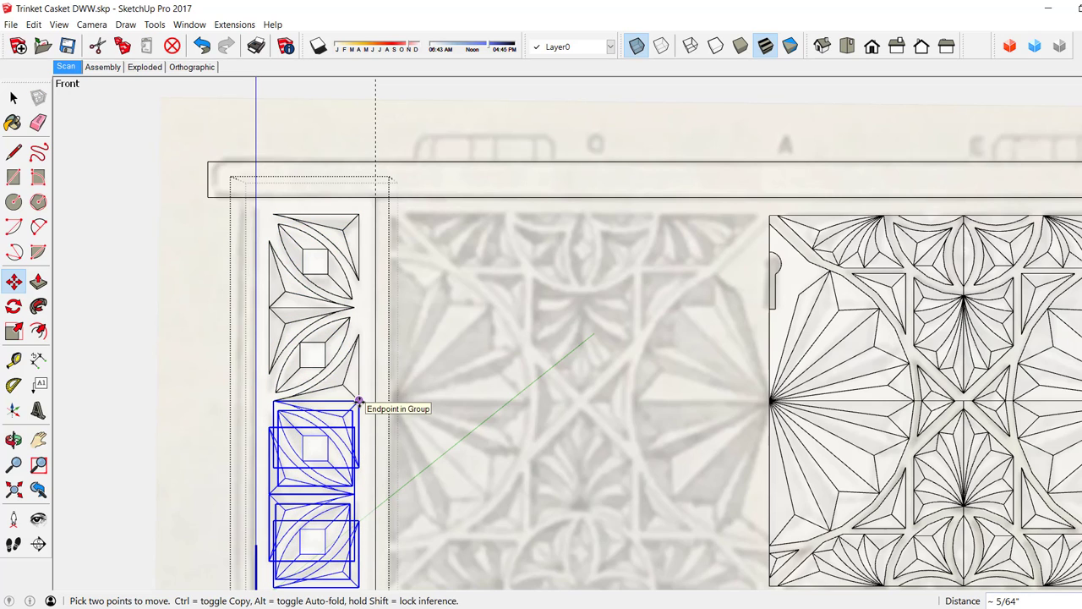
{"action": "left_click", "coordinate": [13, 98]}
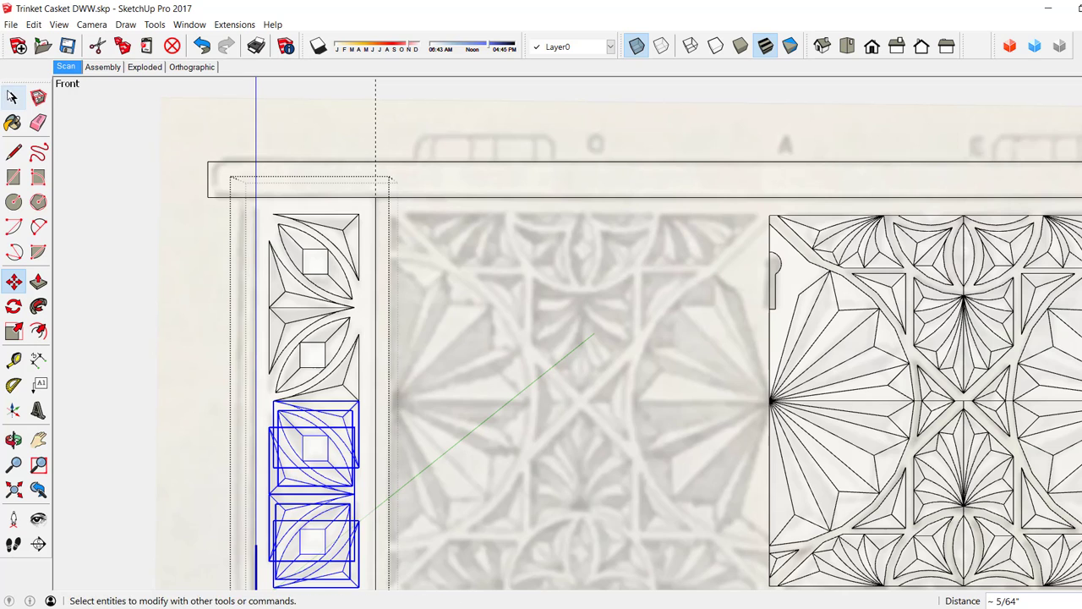
{"action": "left_click", "coordinate": [11, 97]}
{"action": "left_click", "coordinate": [80, 181]}
{"action": "scroll", "coordinate": [295, 327], "scroll_direction": "down", "scroll_amount": 2}
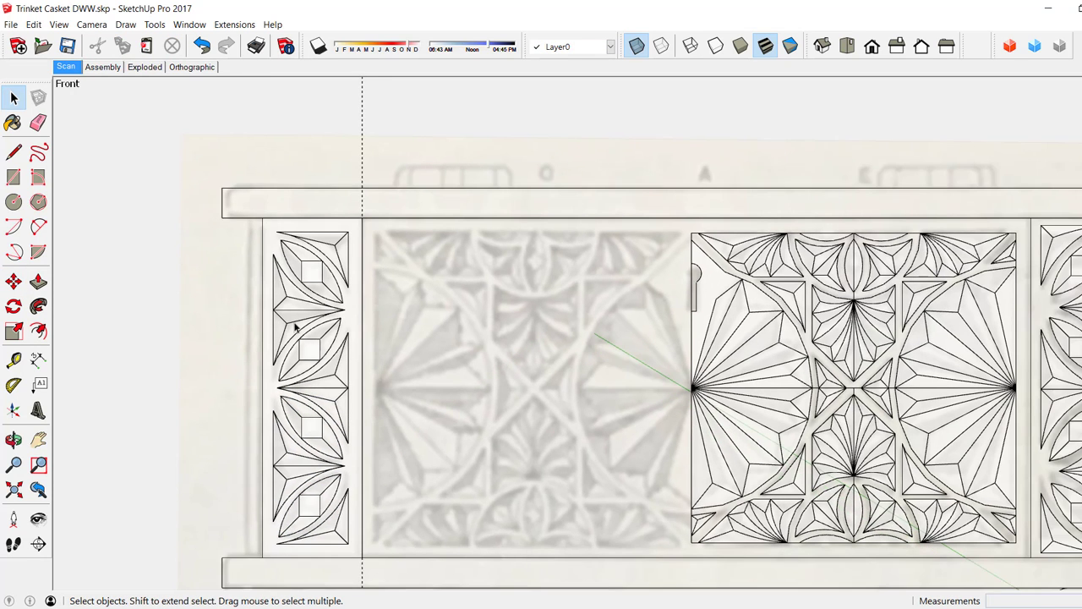
Erase the vertical dashed guide line along the carved end strip's inner edge.
{"action": "scroll", "coordinate": [332, 477], "scroll_direction": "up", "scroll_amount": 1}
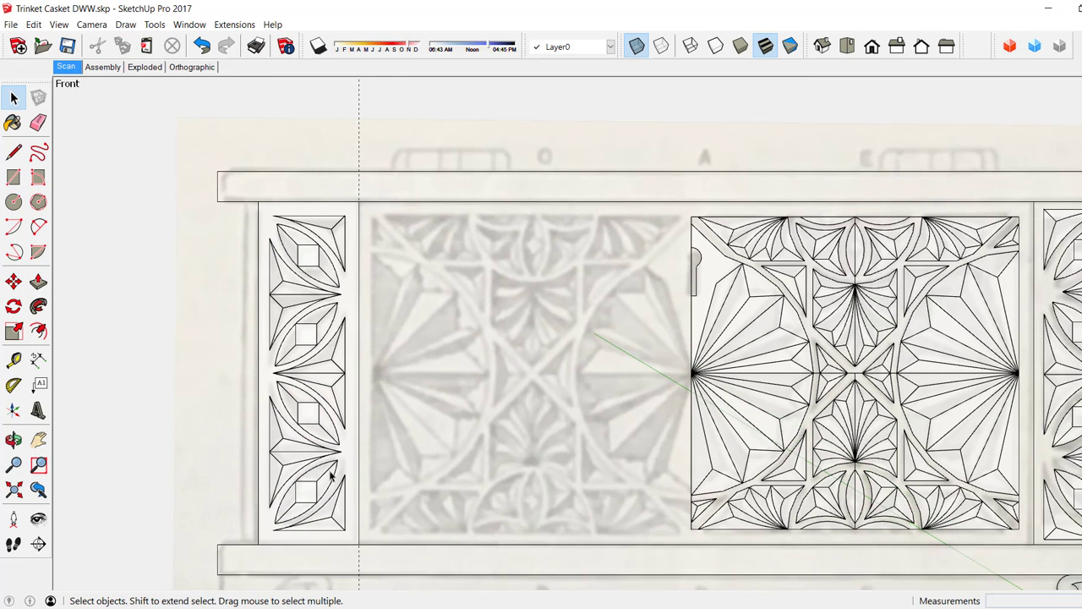
{"action": "scroll", "coordinate": [332, 476], "scroll_direction": "up", "scroll_amount": 1}
{"action": "left_click", "coordinate": [258, 273]}
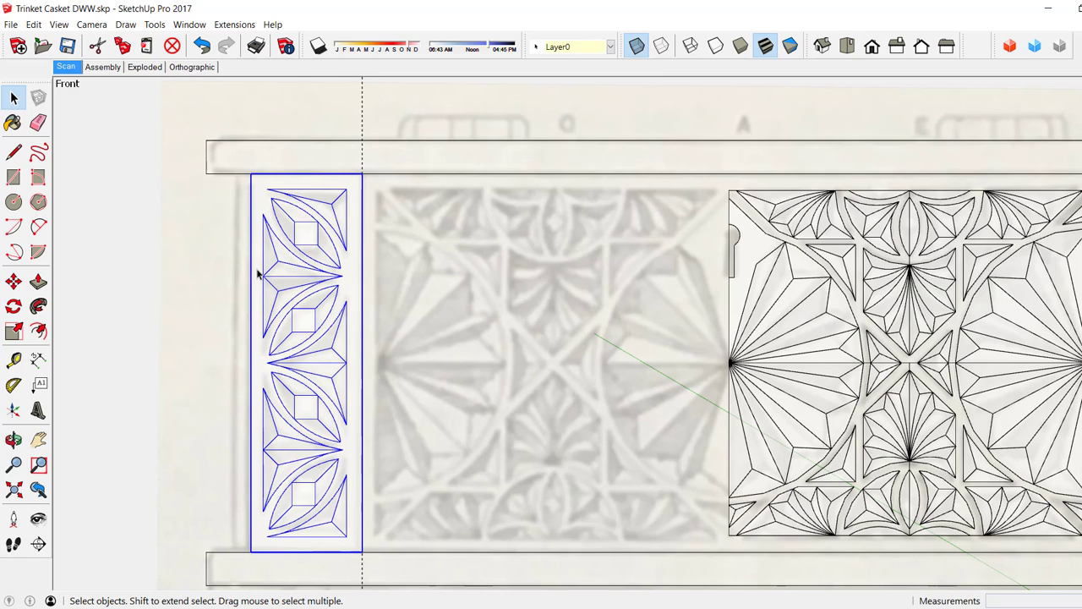
{"action": "scroll", "coordinate": [258, 273], "scroll_direction": "down", "scroll_amount": 3}
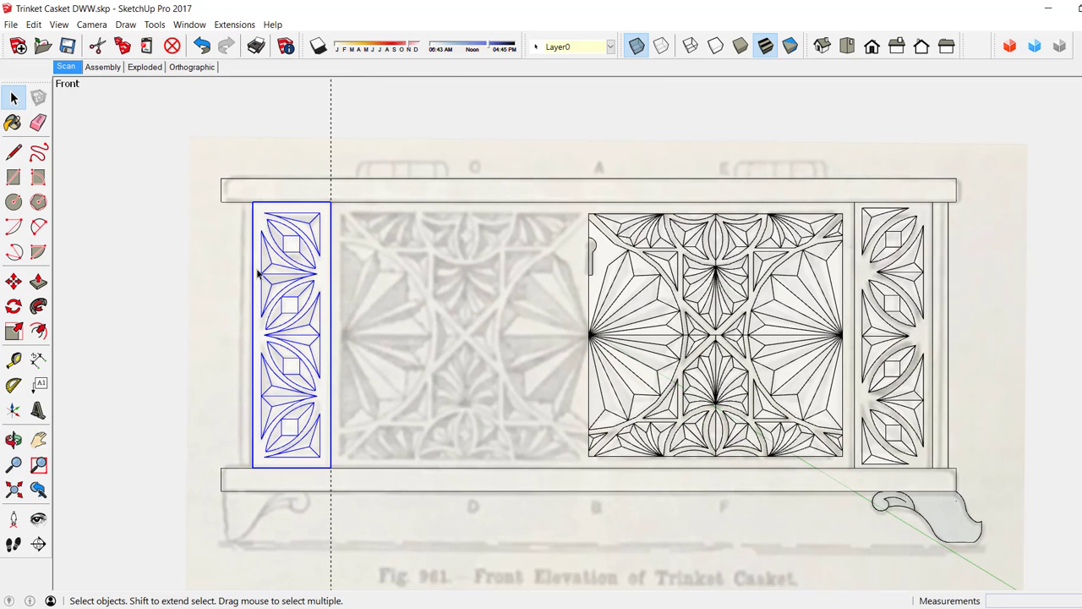
{"action": "left_click", "coordinate": [38, 124]}
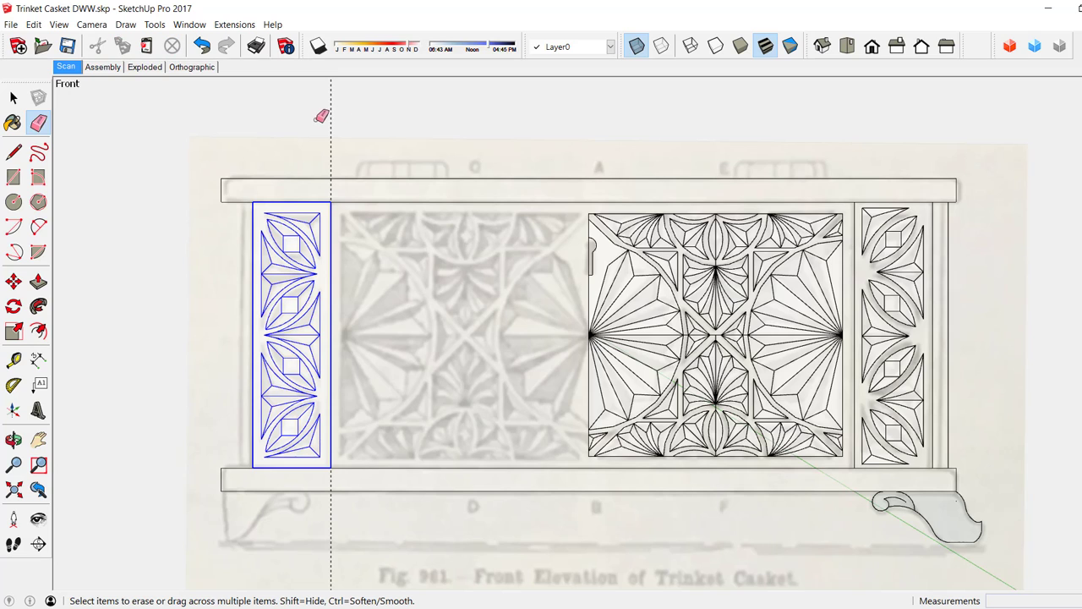
{"action": "scroll", "coordinate": [256, 309], "scroll_direction": "down", "scroll_amount": 1}
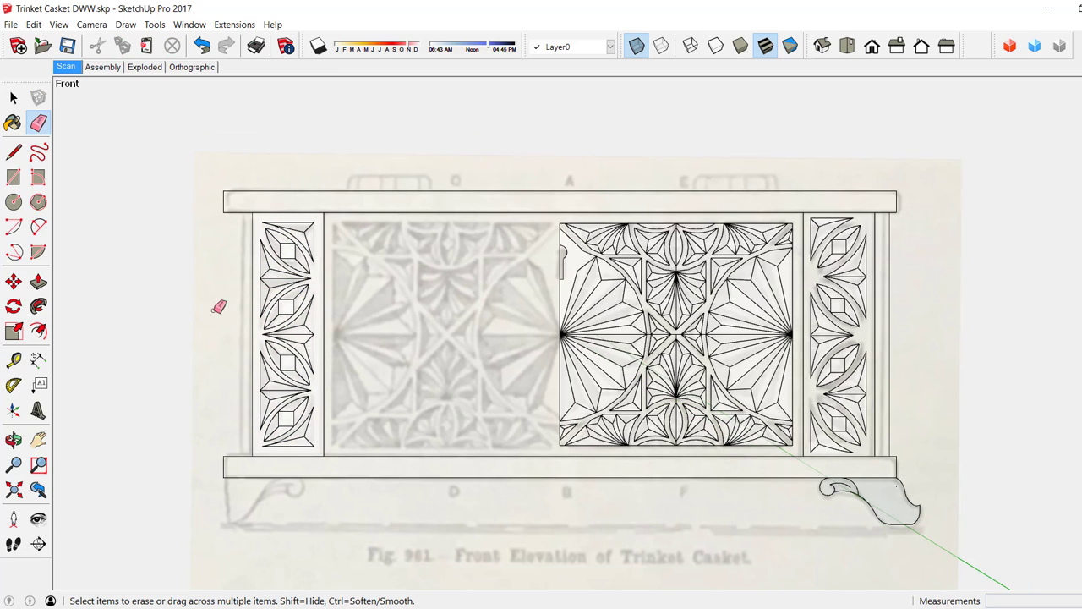
Copy the finished carved end strip about 7 31/32" straight up into the empty space above the front elevation scan.
{"action": "left_click", "coordinate": [12, 98]}
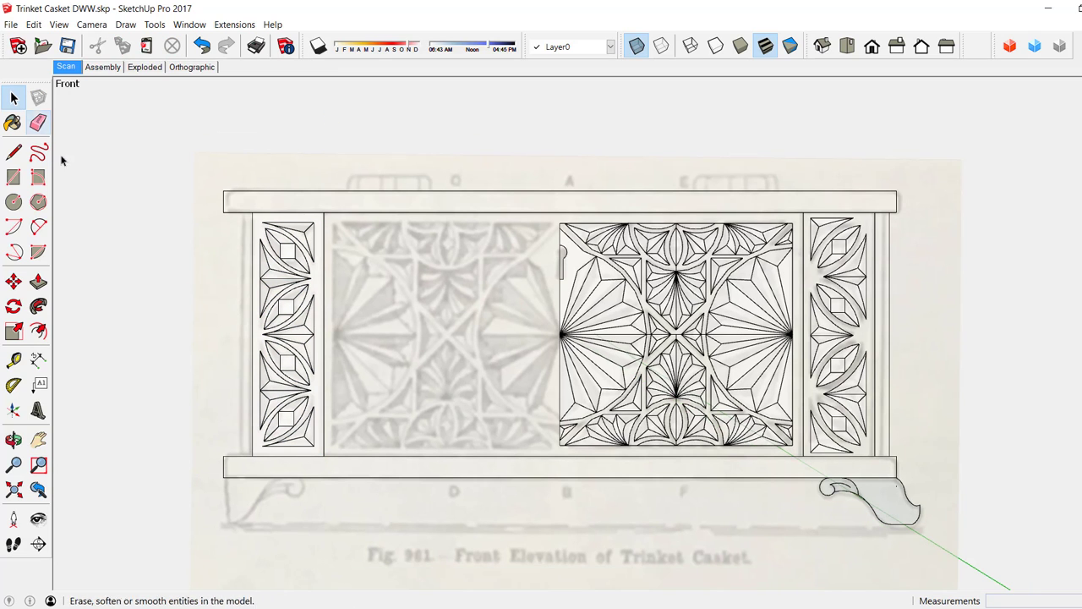
{"action": "left_click", "coordinate": [265, 346]}
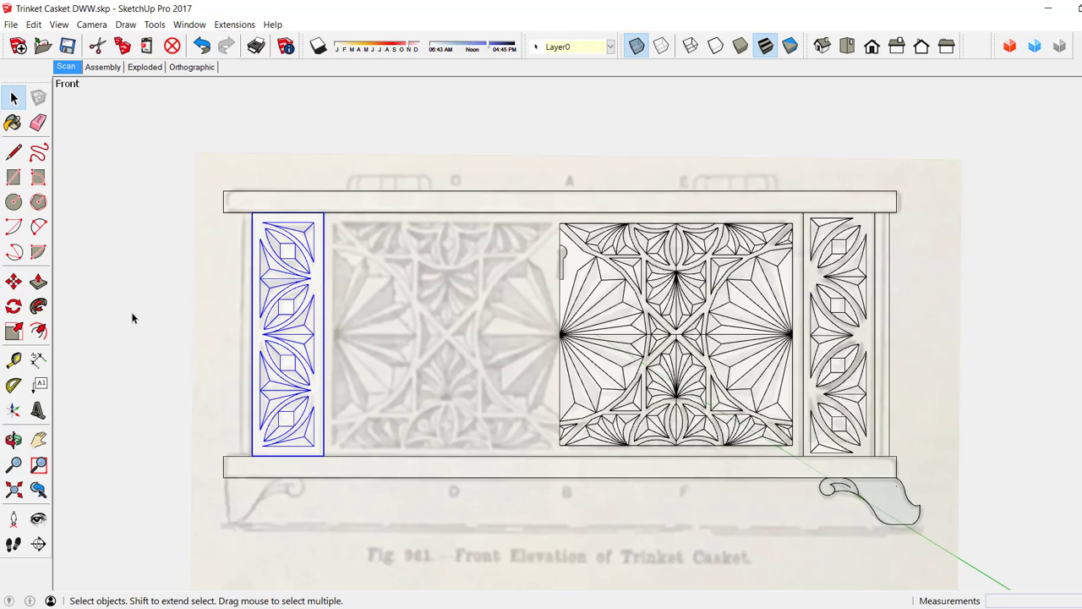
{"action": "left_click", "coordinate": [12, 281]}
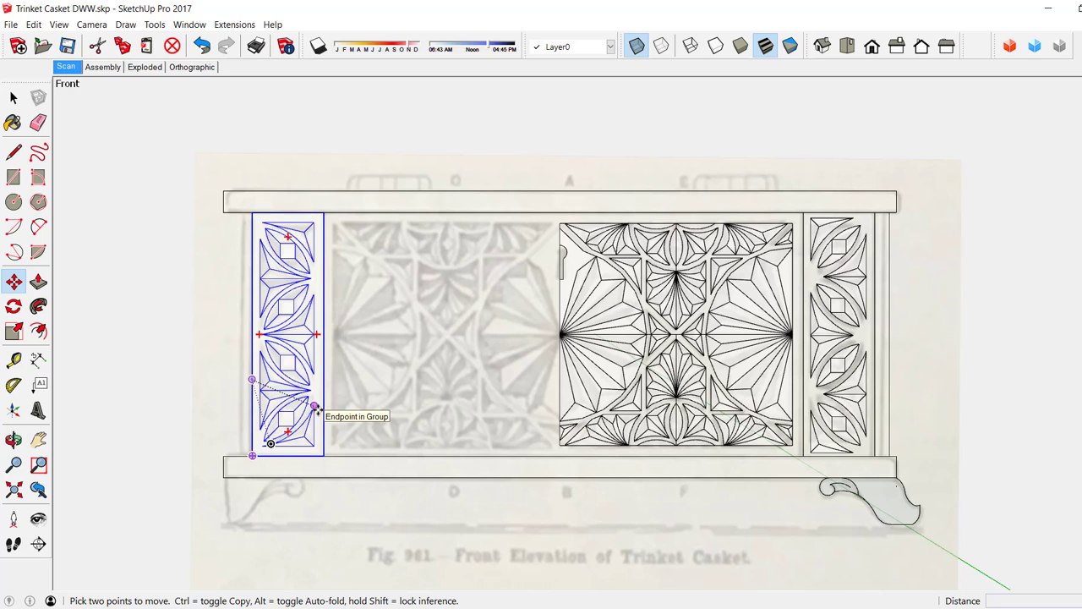
{"action": "left_click", "coordinate": [315, 409]}
{"action": "key", "text": "ctrl"}
{"action": "scroll", "coordinate": [326, 427], "scroll_direction": "down", "scroll_amount": 5}
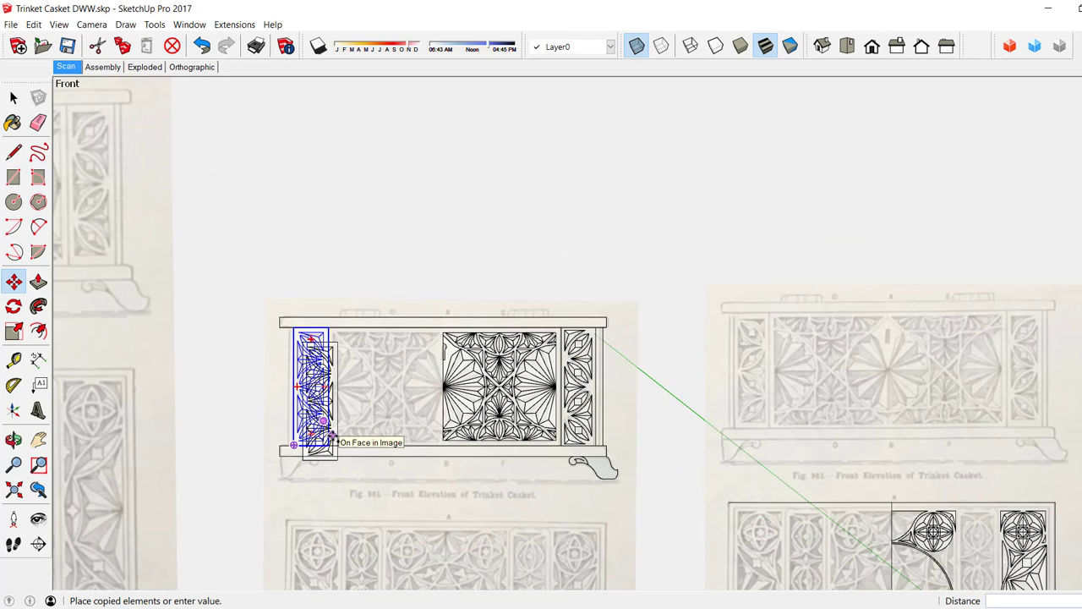
{"action": "scroll", "coordinate": [333, 438], "scroll_direction": "down", "scroll_amount": 2}
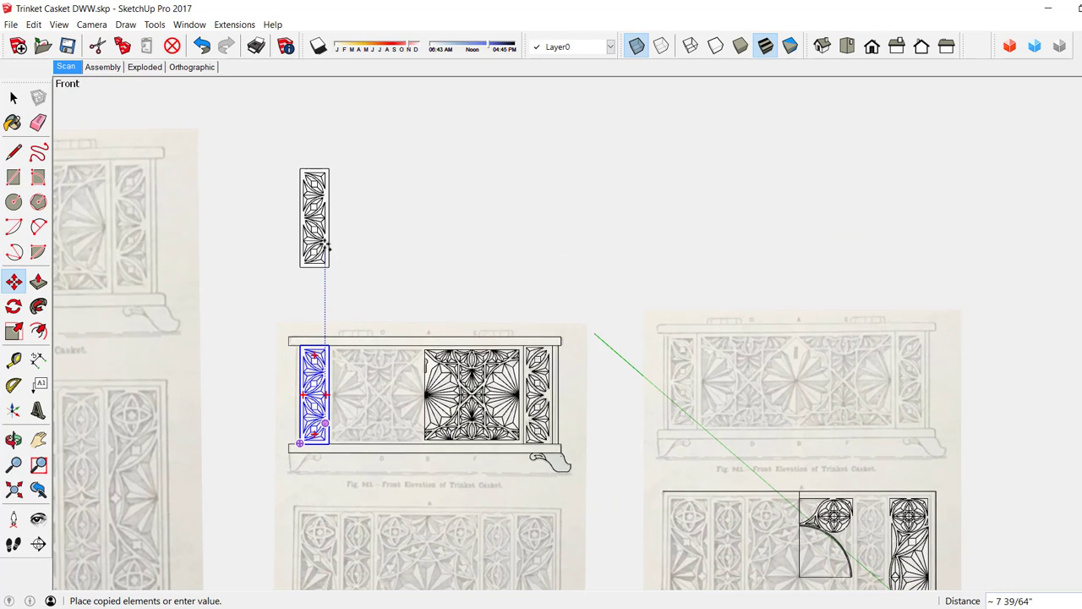
{"action": "left_click", "coordinate": [326, 241]}
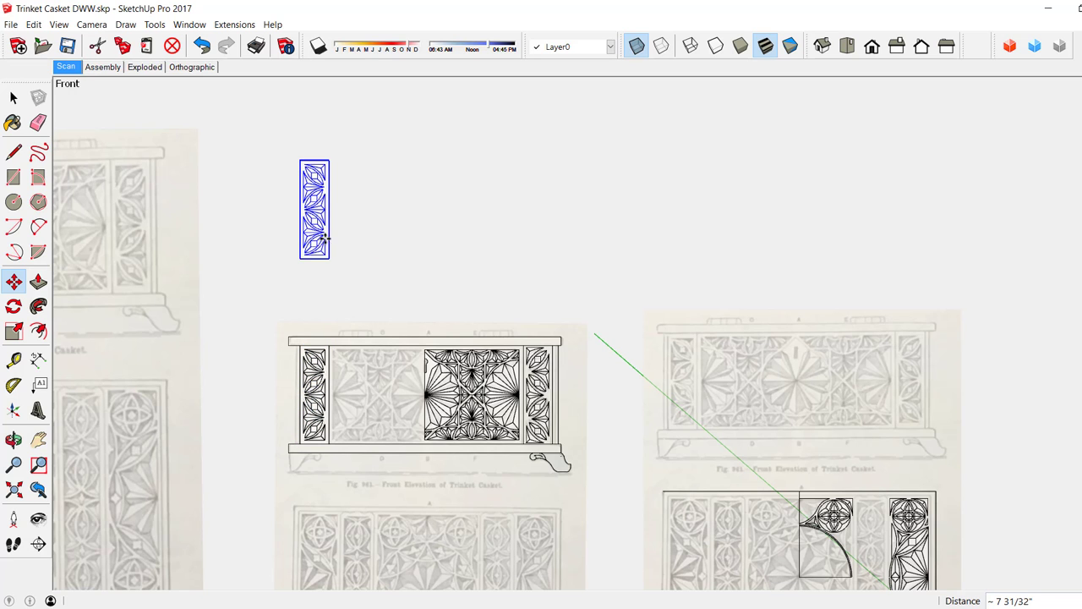
Open the copied carved strip's component for editing.
{"action": "mouse_move", "coordinate": [342, 161]}
{"action": "middle_mouse_down"}
{"action": "mouse_move", "coordinate": [278, 174]}
{"action": "mouse_move", "coordinate": [324, 169]}
{"action": "middle_mouse_up"}
{"action": "scroll", "coordinate": [339, 168], "scroll_direction": "up", "scroll_amount": 1}
{"action": "scroll", "coordinate": [340, 168], "scroll_direction": "up", "scroll_amount": 3}
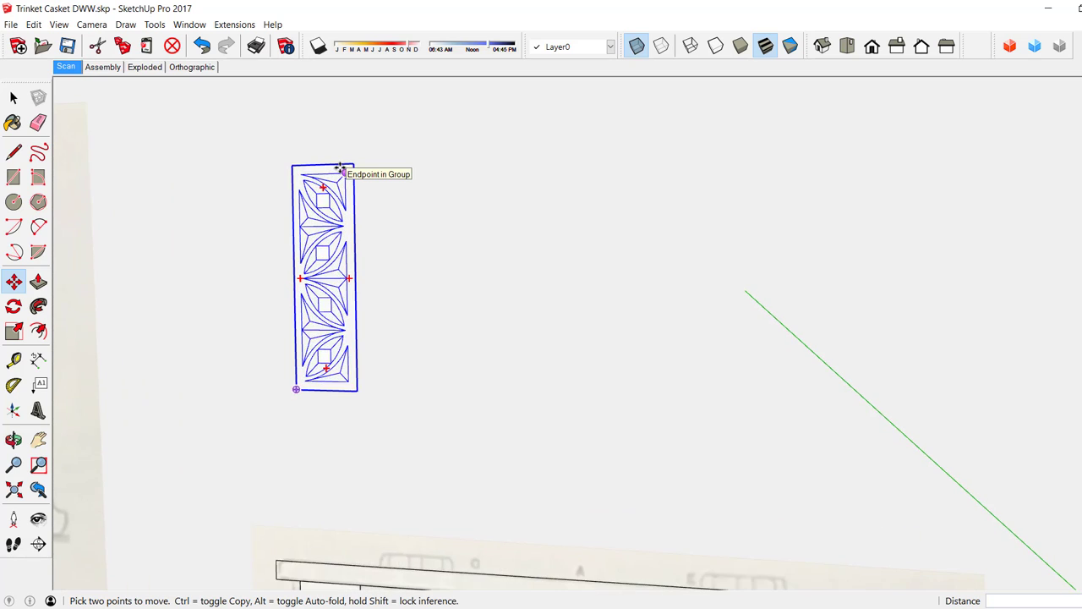
{"action": "scroll", "coordinate": [340, 167], "scroll_direction": "up", "scroll_amount": 1}
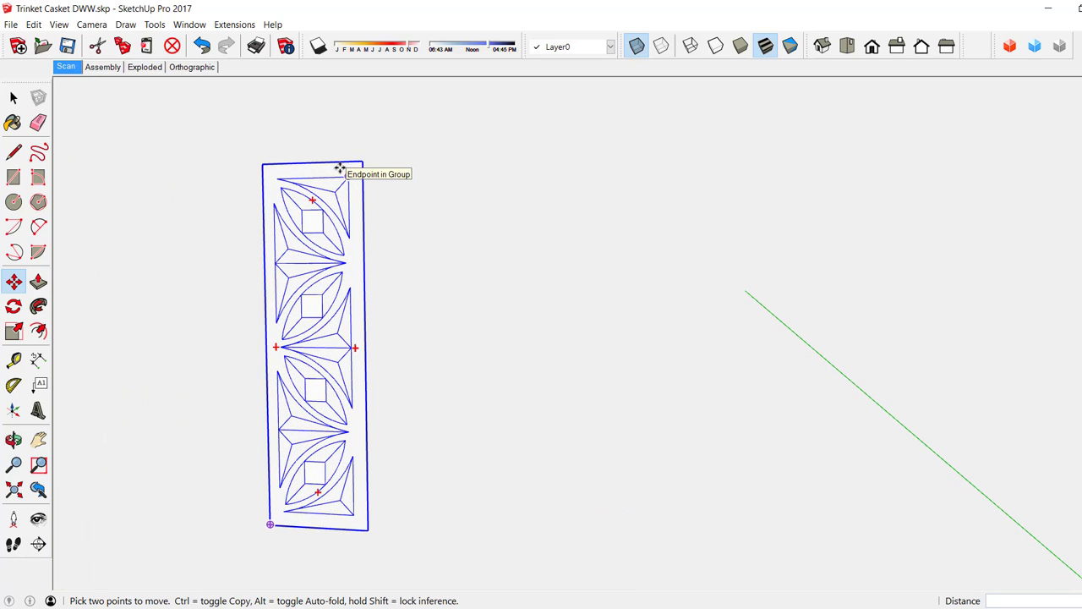
{"action": "scroll", "coordinate": [340, 167], "scroll_direction": "up", "scroll_amount": 1}
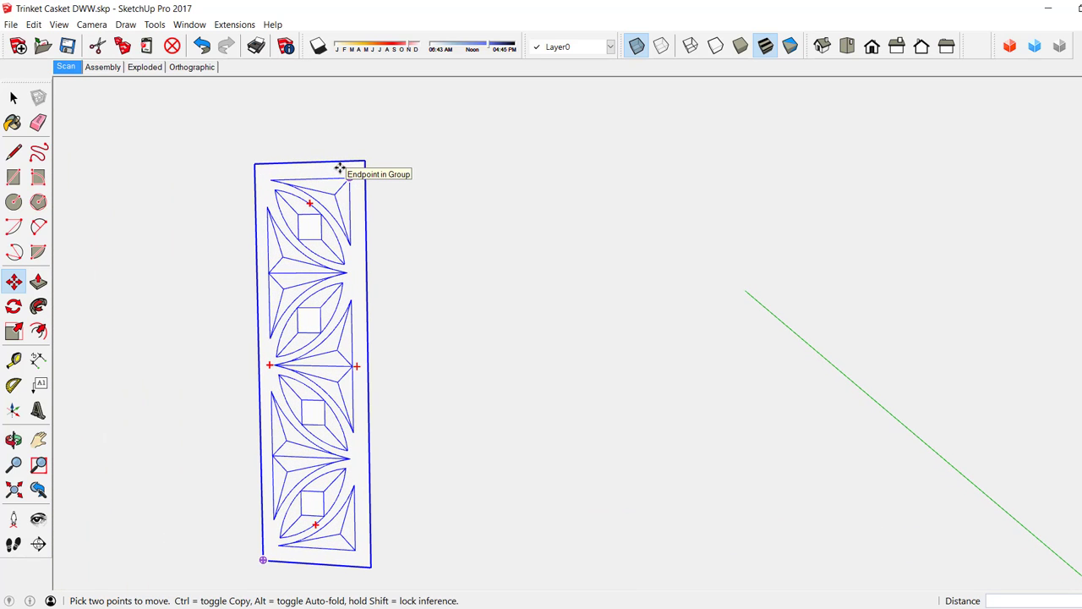
{"action": "left_click", "coordinate": [92, 25]}
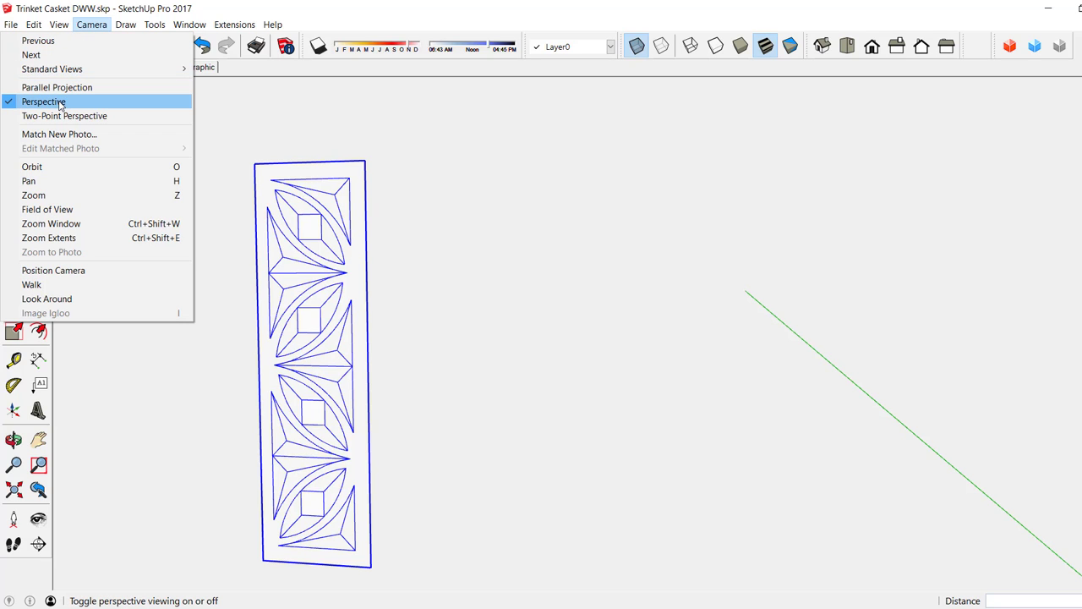
{"action": "left_click", "coordinate": [249, 165]}
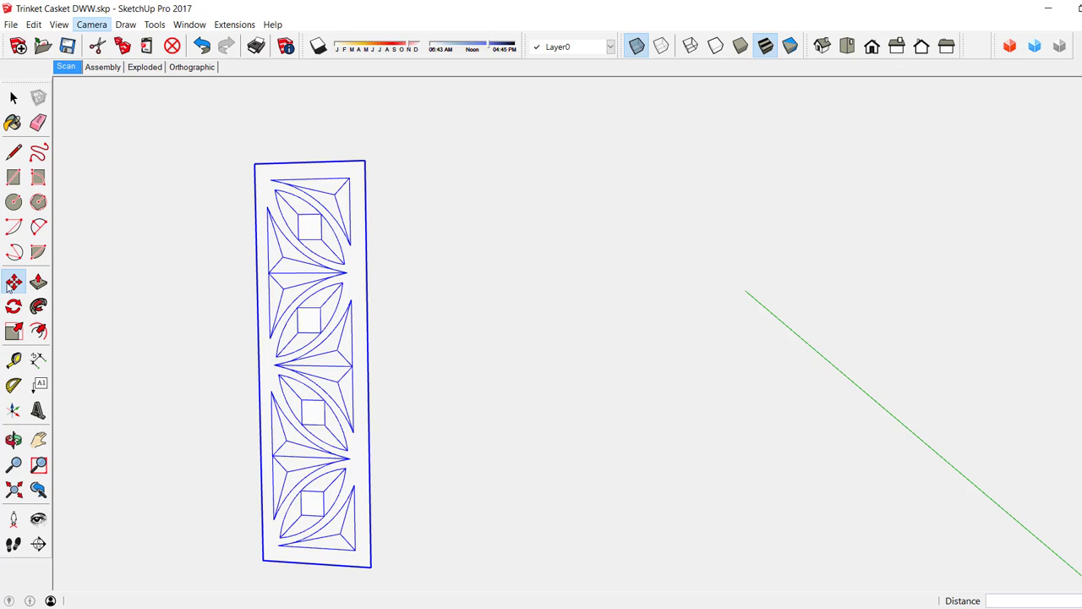
{"action": "left_click", "coordinate": [13, 98]}
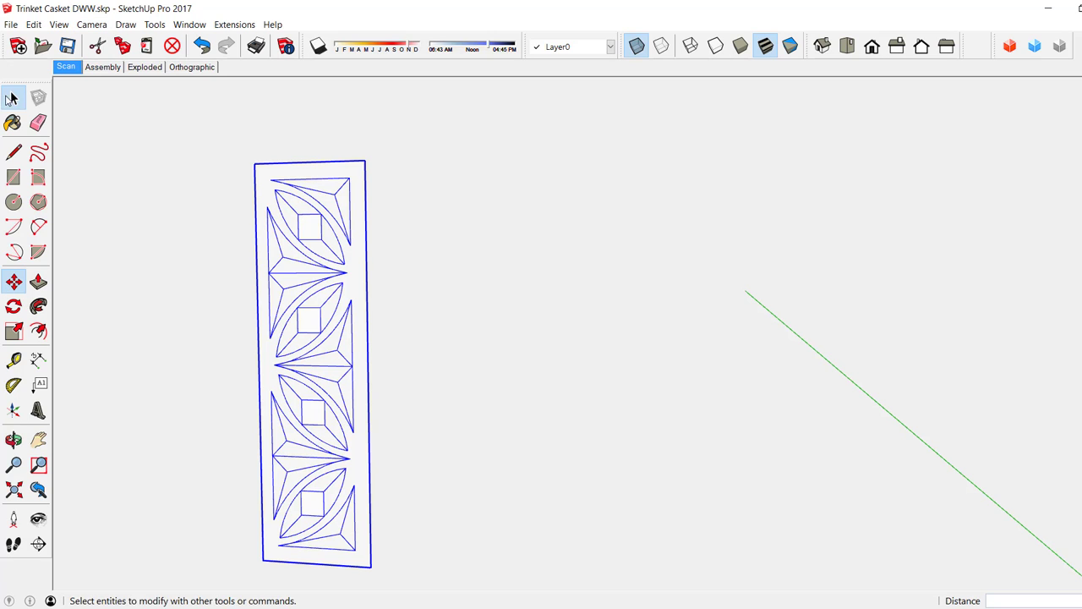
{"action": "right_click", "coordinate": [354, 233]}
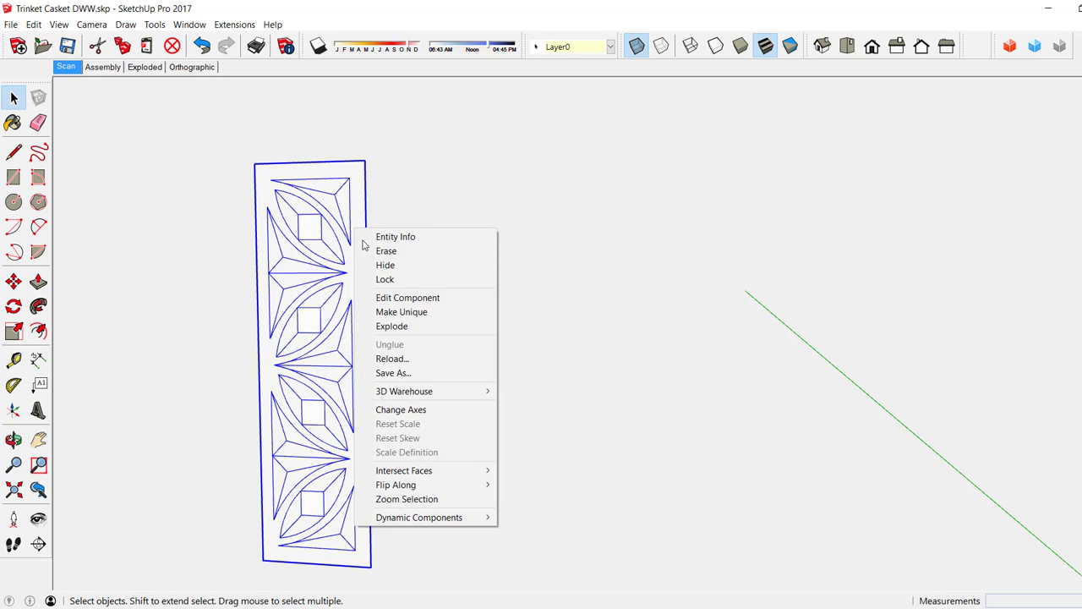
{"action": "left_click", "coordinate": [397, 299]}
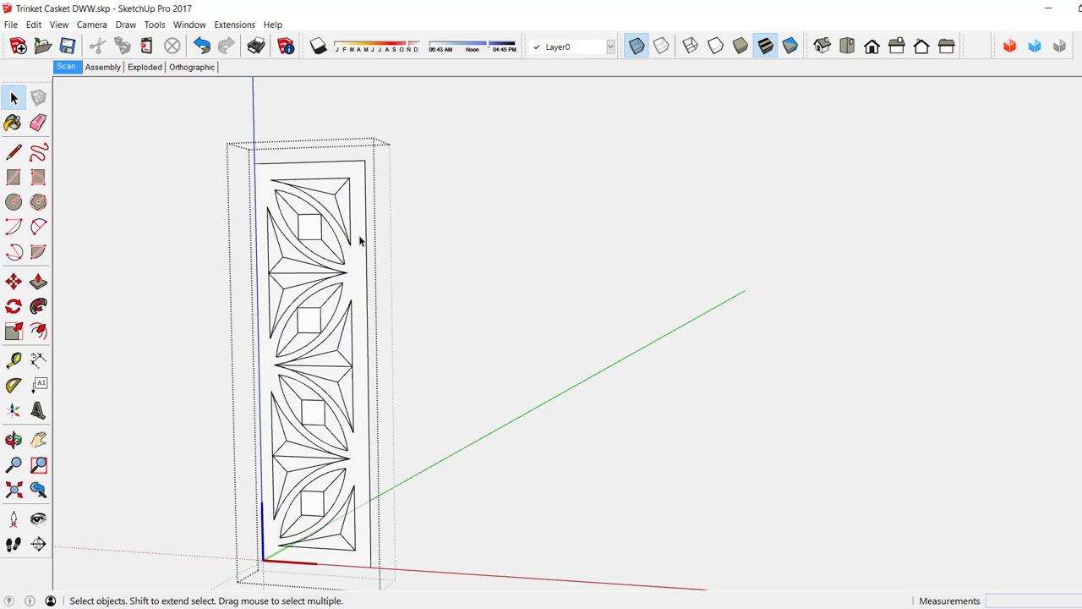
Copy the strip's front face 1/4" back along the green axis and turn off X-ray display.
{"action": "left_click", "coordinate": [359, 241]}
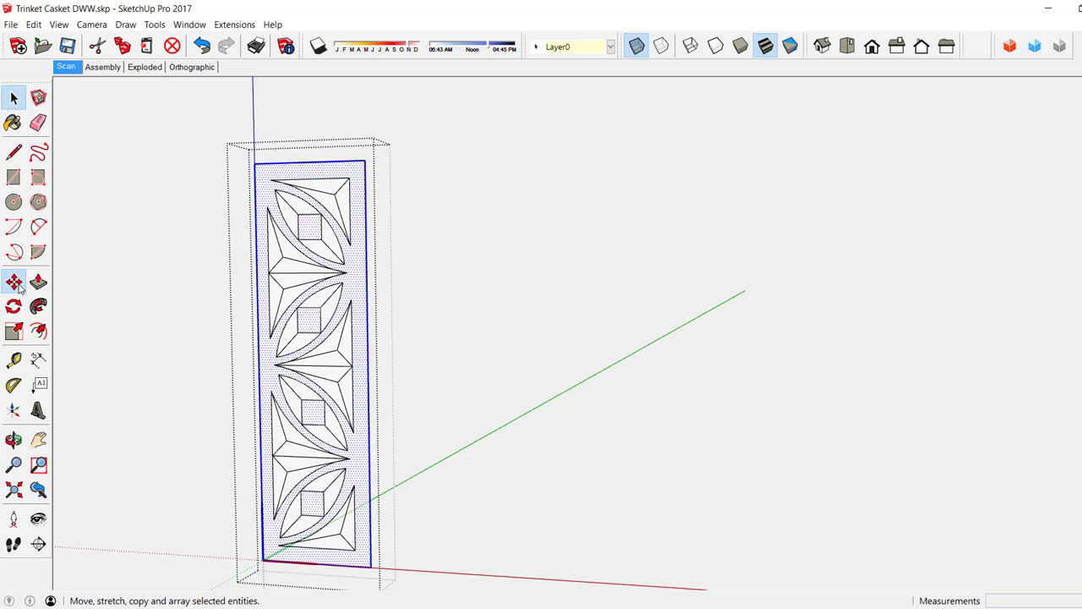
{"action": "left_click", "coordinate": [17, 285]}
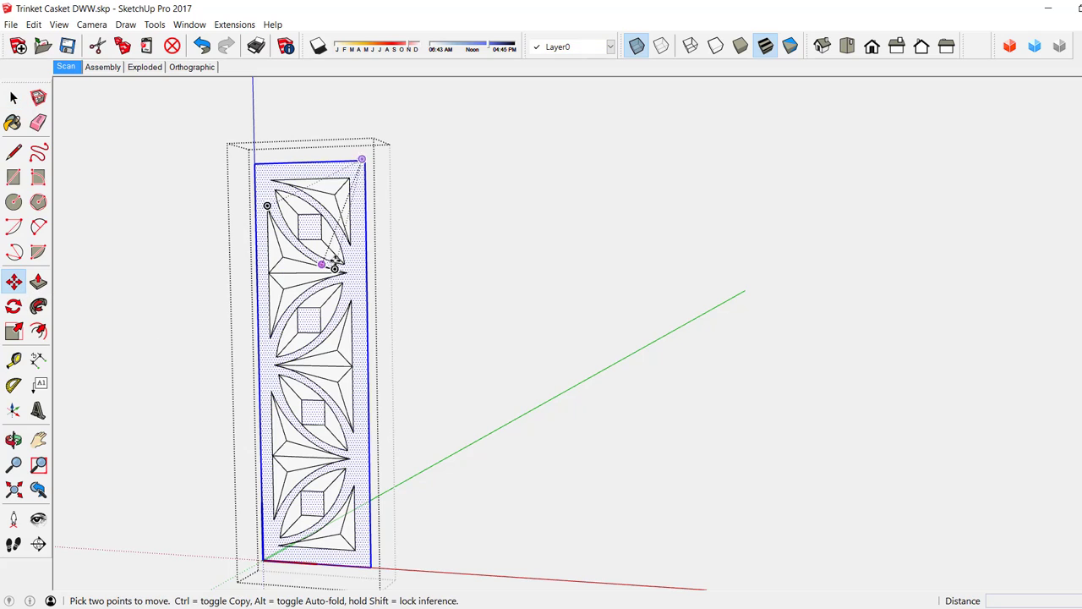
{"action": "key", "text": "ctrl"}
{"action": "left_click", "coordinate": [363, 251]}
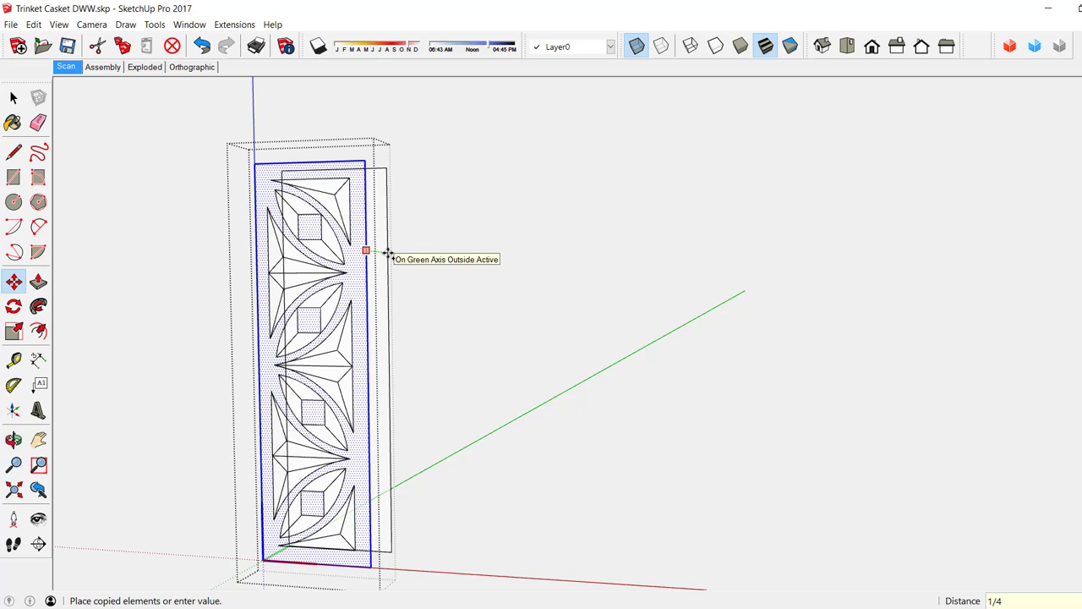
{"action": "key", "text": "Return"}
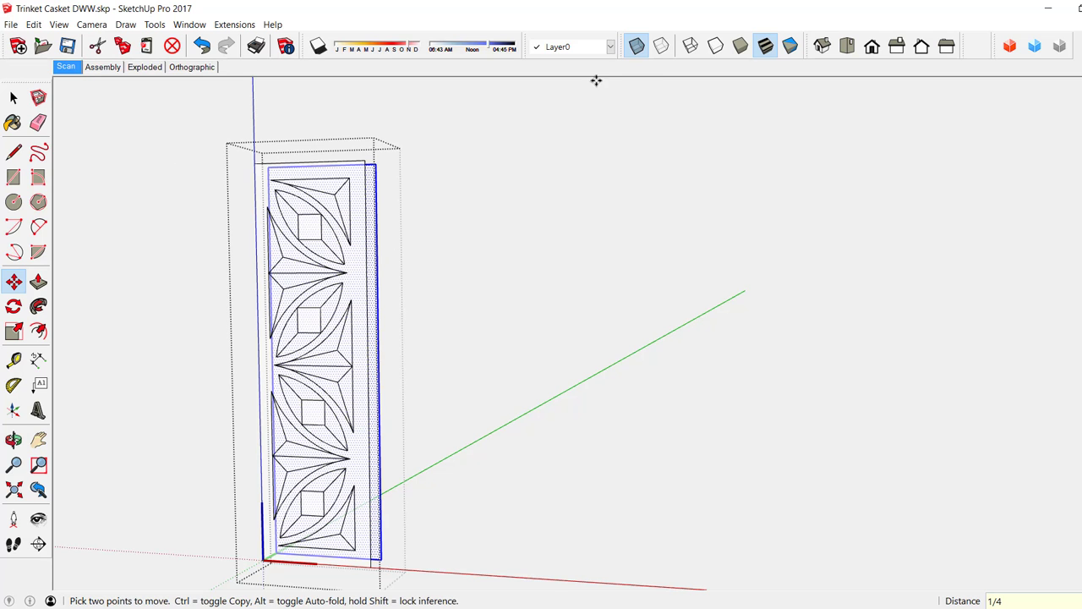
{"action": "left_click", "coordinate": [640, 48]}
Trace the strip's 1 1/4" back top edge and a 1/4" edge to the front corner to close the top with a face.
{"action": "middle_click_drag", "start_coordinate": [360, 198], "coordinate": [334, 304]}
{"action": "left_click", "coordinate": [13, 151]}
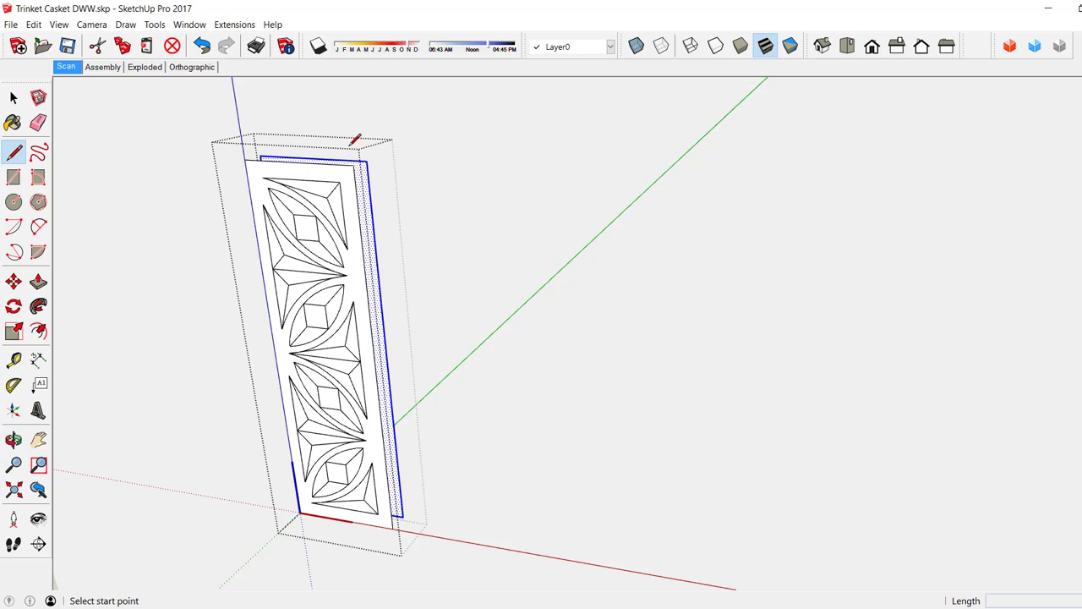
{"action": "left_click", "coordinate": [354, 161]}
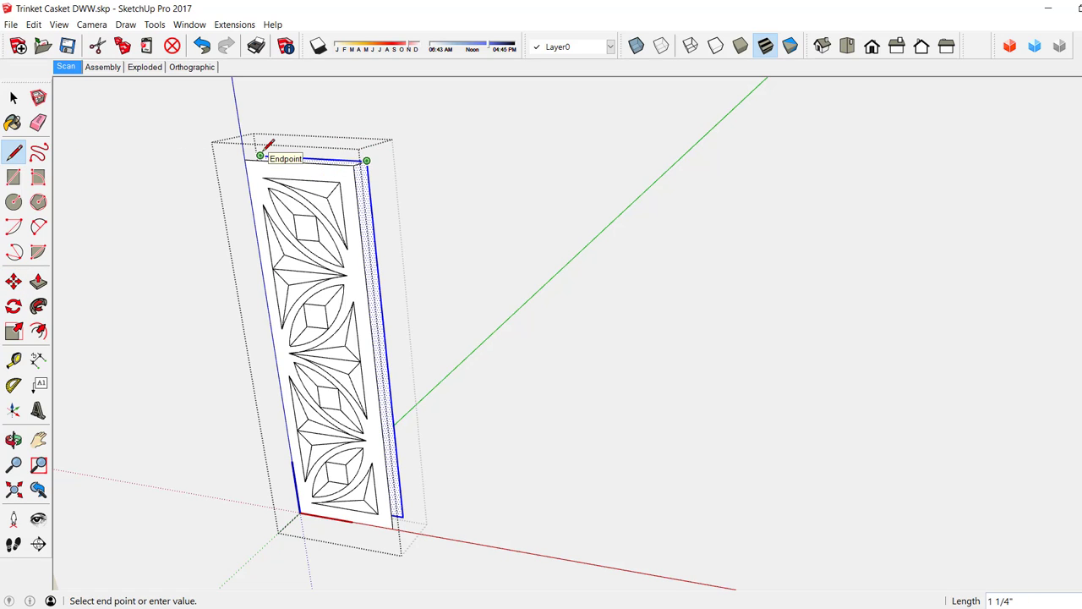
{"action": "left_click", "coordinate": [261, 155]}
{"action": "left_click", "coordinate": [260, 155]}
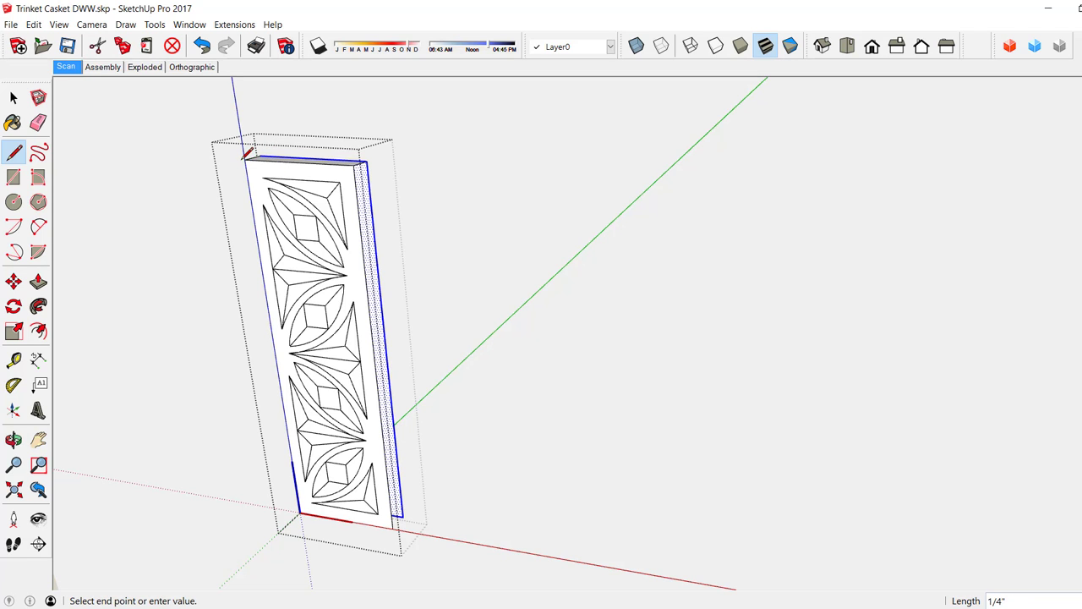
{"action": "left_click", "coordinate": [246, 158]}
Close the strip's right side with a 1/4" line between the front and back bottom corners, and reverse that side face.
{"action": "middle_click_drag", "start_coordinate": [314, 237], "coordinate": [406, 521]}
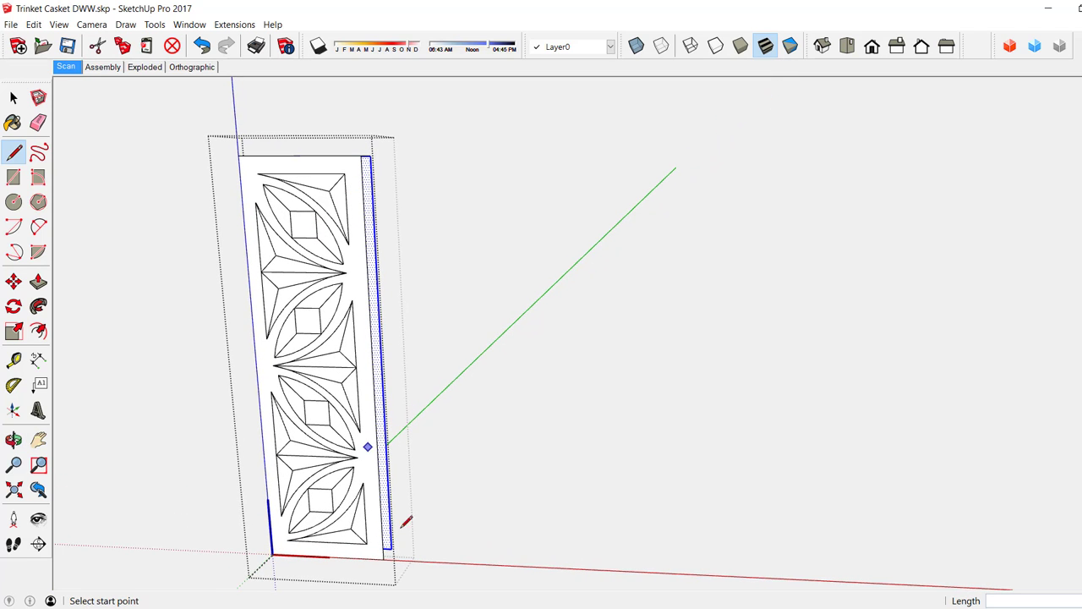
{"action": "left_click", "coordinate": [384, 558]}
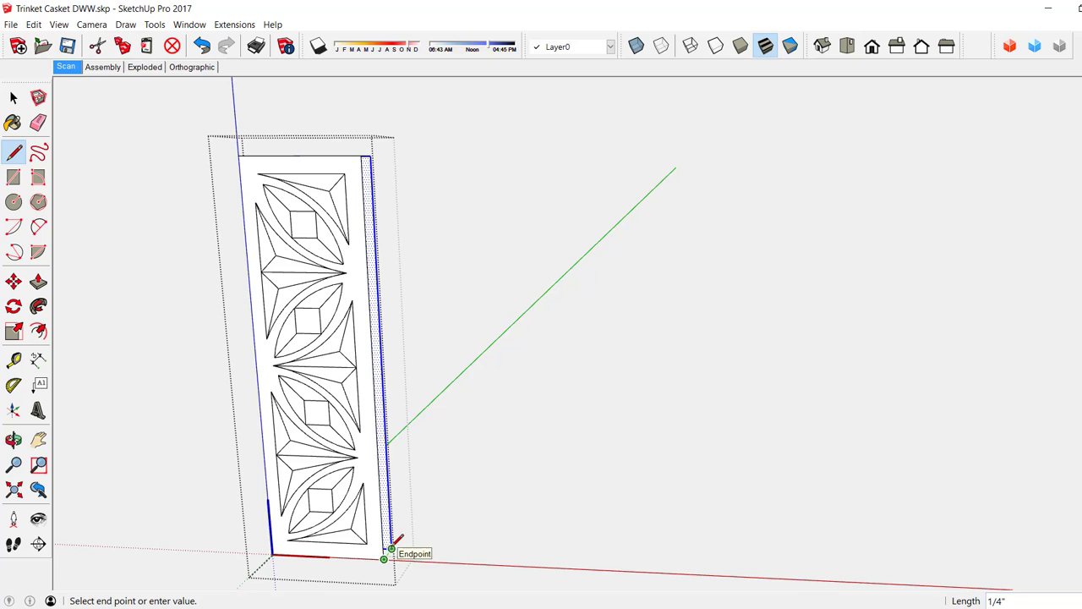
{"action": "left_click", "coordinate": [387, 551]}
{"action": "middle_click_drag", "start_coordinate": [273, 426], "coordinate": [142, 427]}
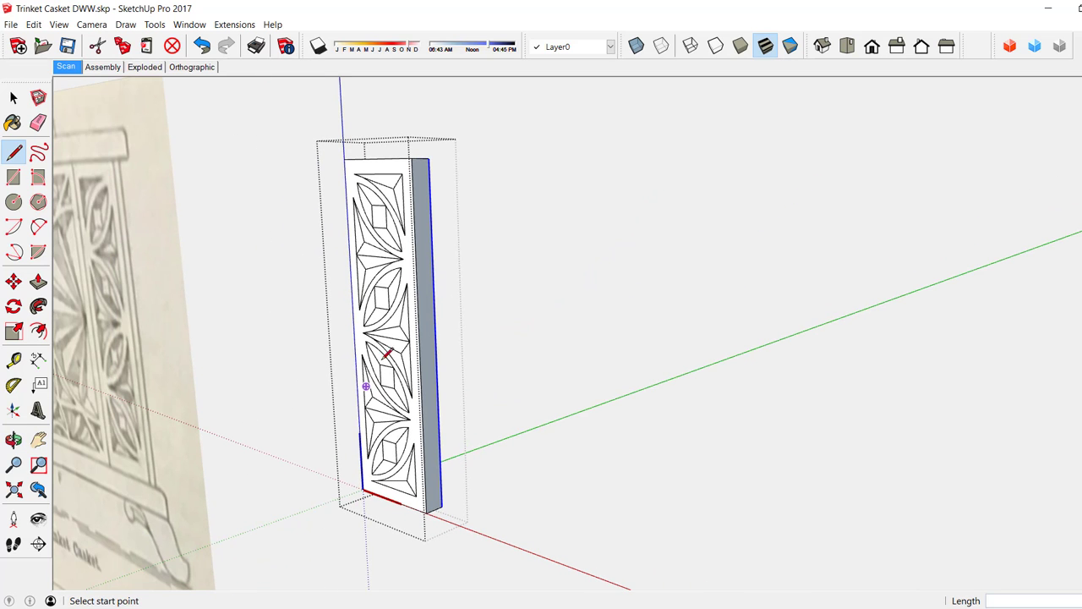
{"action": "right_click", "coordinate": [427, 294]}
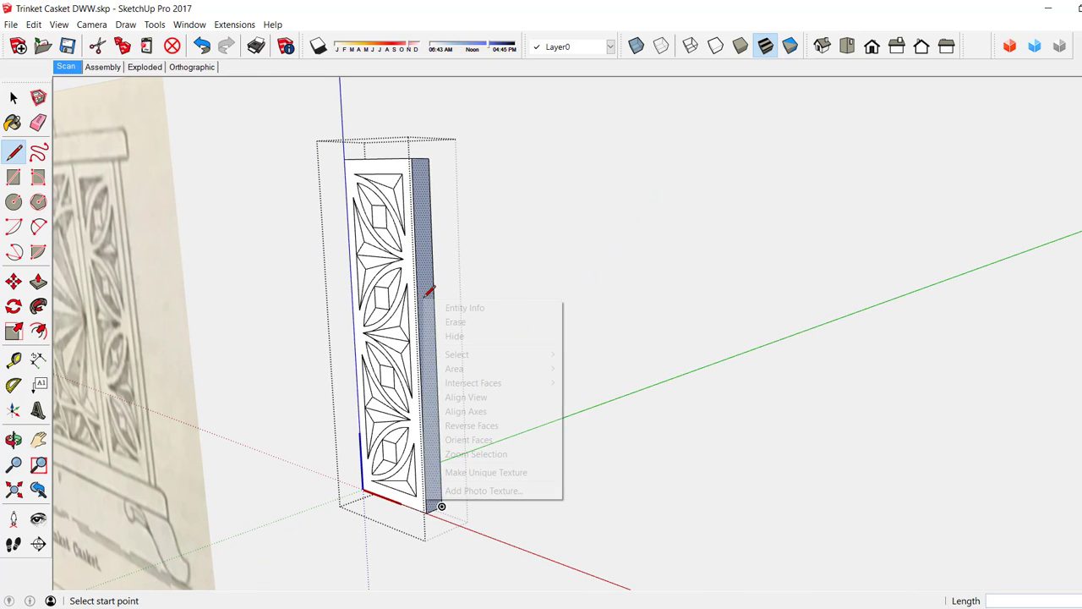
{"action": "left_click", "coordinate": [453, 427]}
Close the strip's left side with a 1/4" line between the front and back bottom corners, and reverse that side face.
{"action": "middle_click_drag", "start_coordinate": [390, 375], "coordinate": [623, 299]}
{"action": "key", "text": "l"}
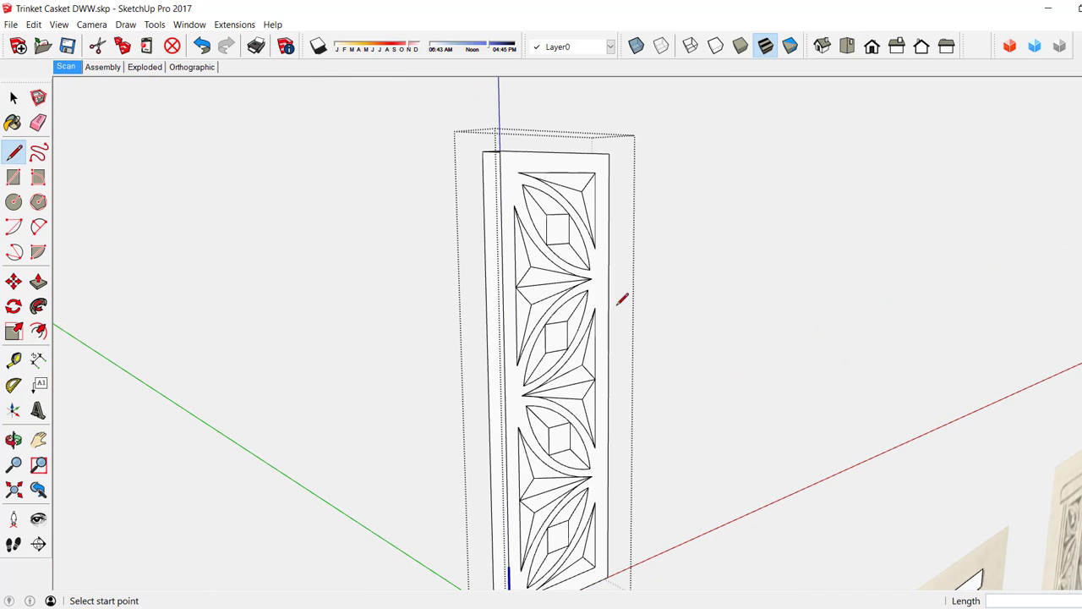
{"action": "middle_click_drag", "start_coordinate": [583, 182], "coordinate": [525, 431]}
{"action": "left_click", "coordinate": [506, 514]}
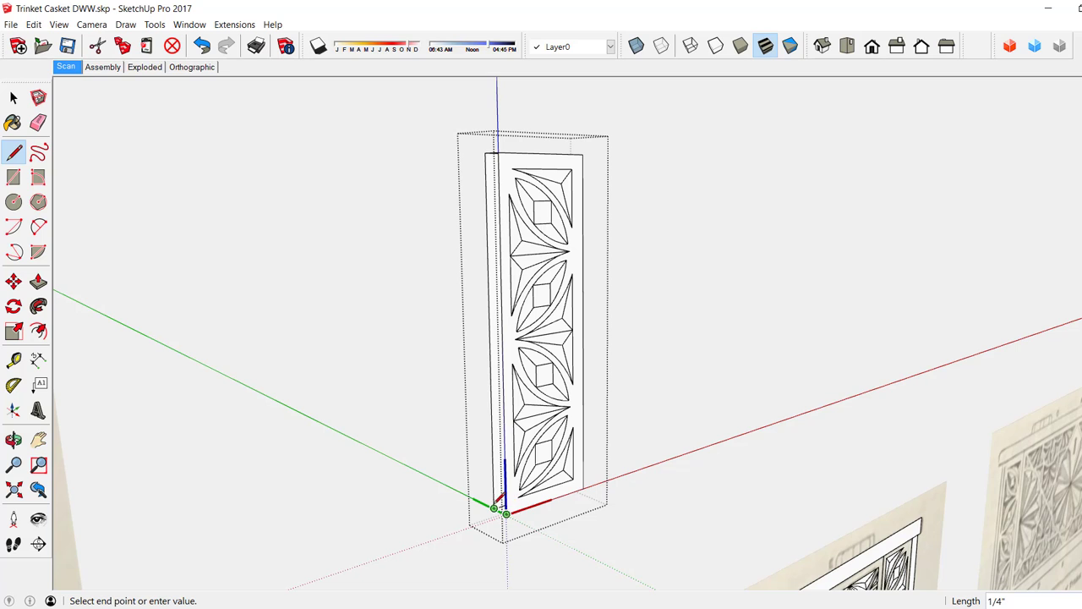
{"action": "left_click", "coordinate": [495, 511]}
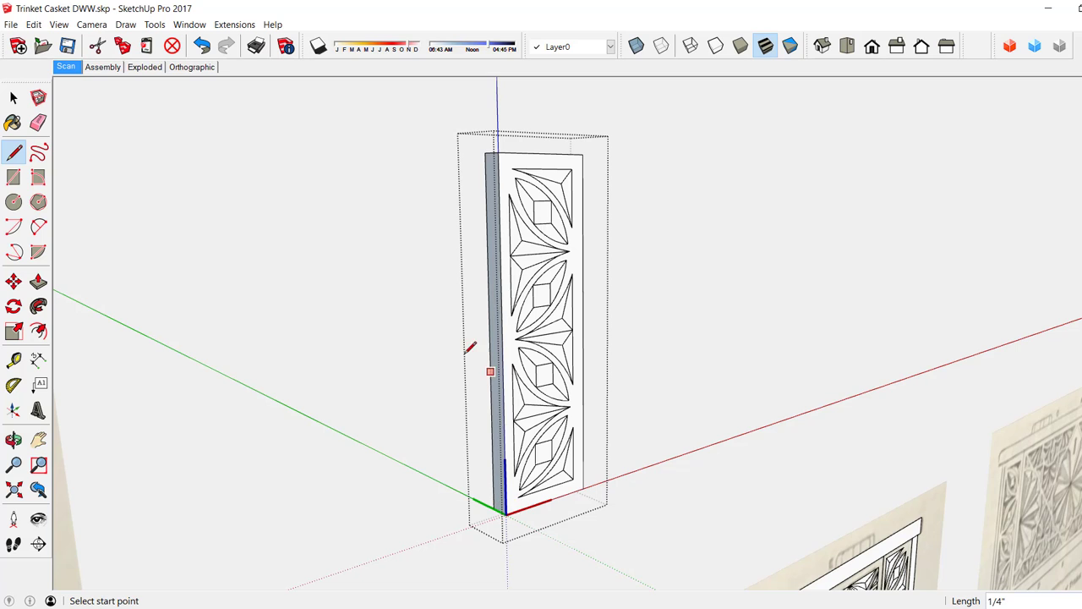
{"action": "right_click", "coordinate": [496, 290]}
{"action": "left_click", "coordinate": [541, 416]}
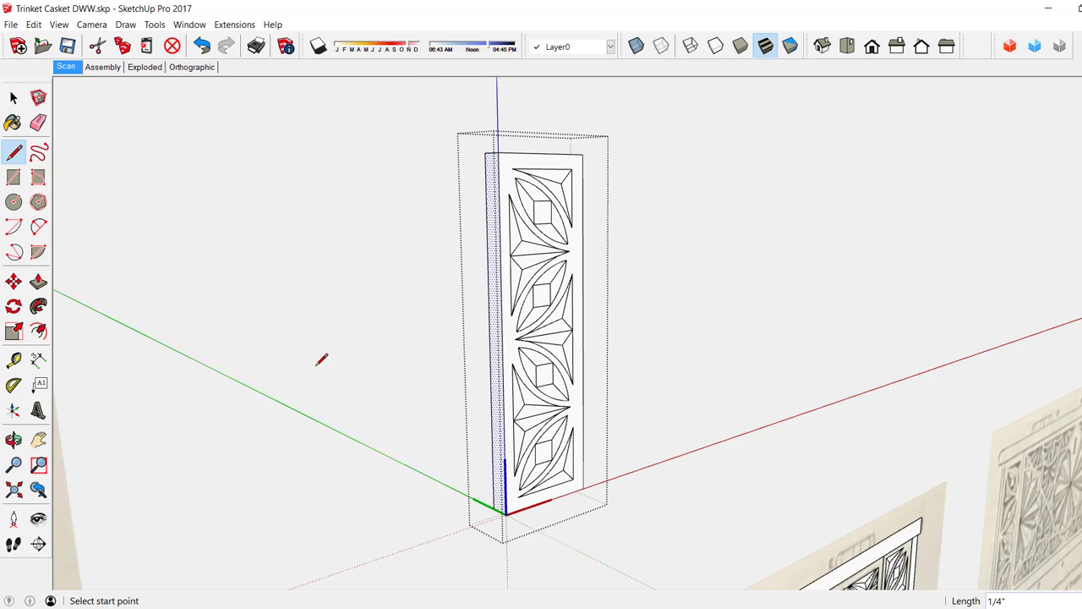
Explode the triangular corner motif group at the upper-right of the carved strip.
{"action": "scroll", "coordinate": [309, 358], "scroll_direction": "down", "scroll_amount": 4}
{"action": "middle_click_drag", "start_coordinate": [407, 365], "coordinate": [180, 387]}
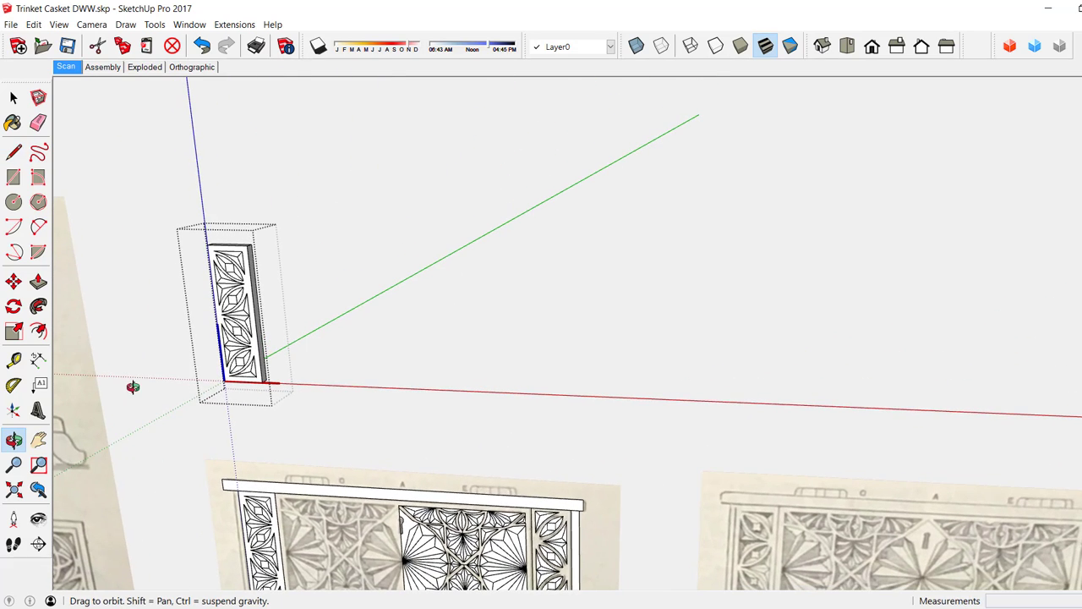
{"action": "key", "text": "l"}
{"action": "scroll", "coordinate": [215, 382], "scroll_direction": "up", "scroll_amount": 3}
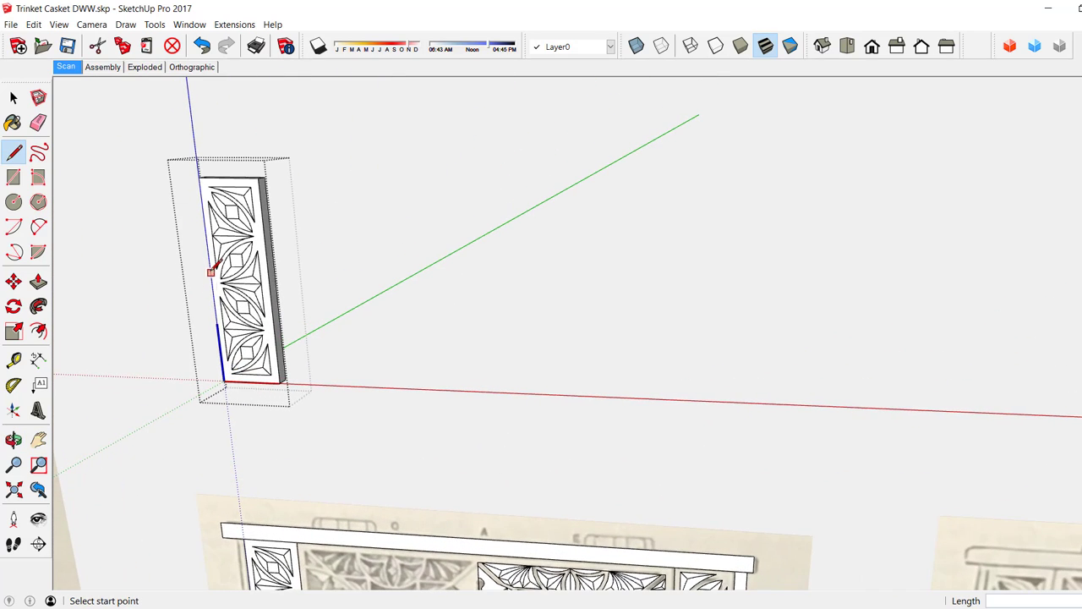
{"action": "scroll", "coordinate": [211, 272], "scroll_direction": "up", "scroll_amount": 3}
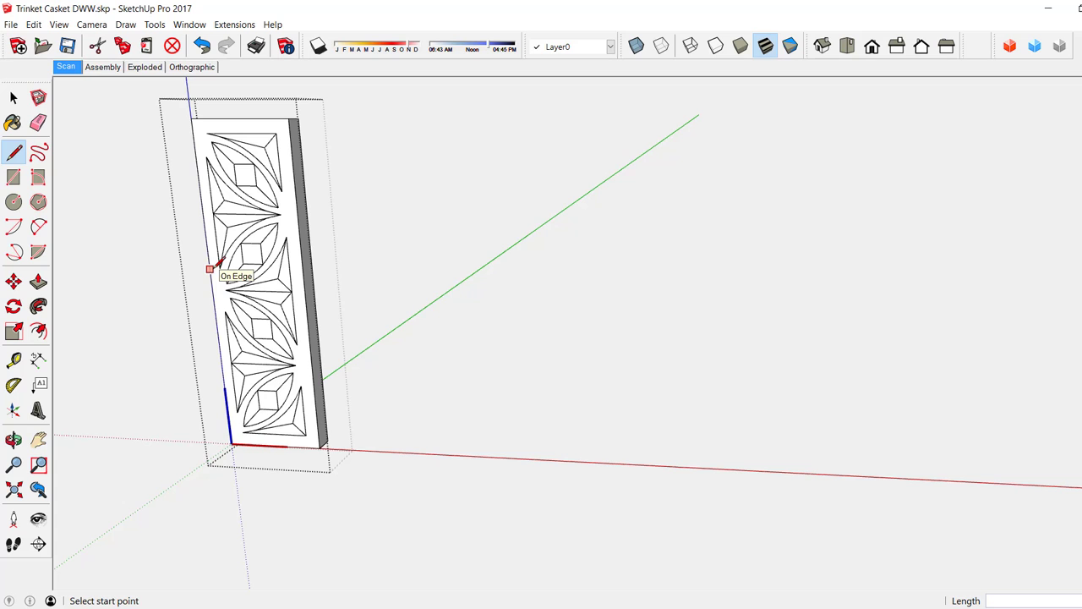
{"action": "middle_click_drag", "start_coordinate": [210, 269], "coordinate": [307, 294]}
{"action": "scroll", "coordinate": [448, 215], "scroll_direction": "up", "scroll_amount": 5}
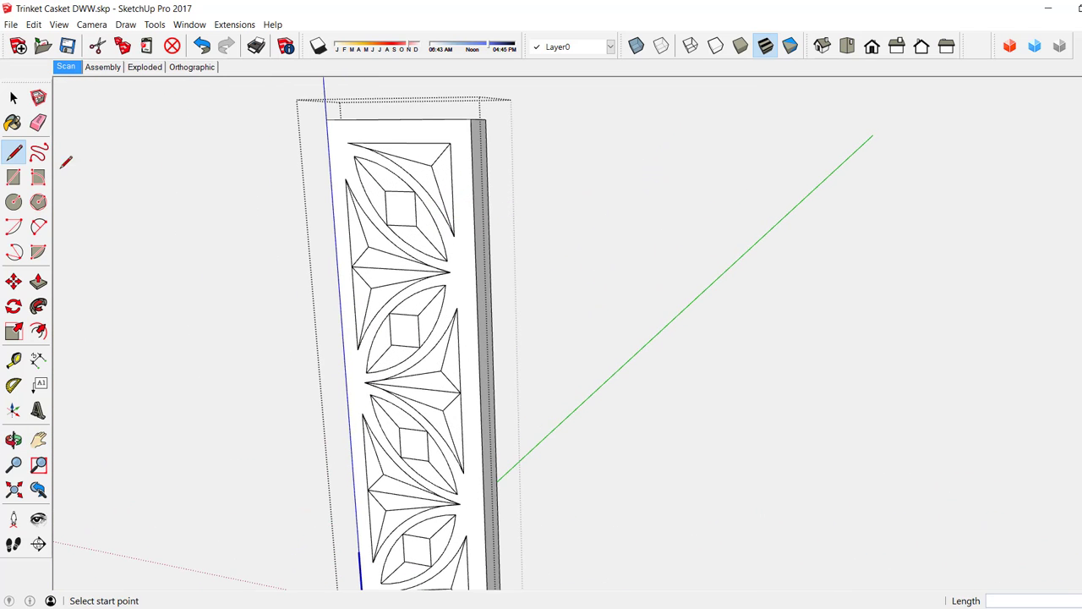
{"action": "left_click", "coordinate": [12, 98]}
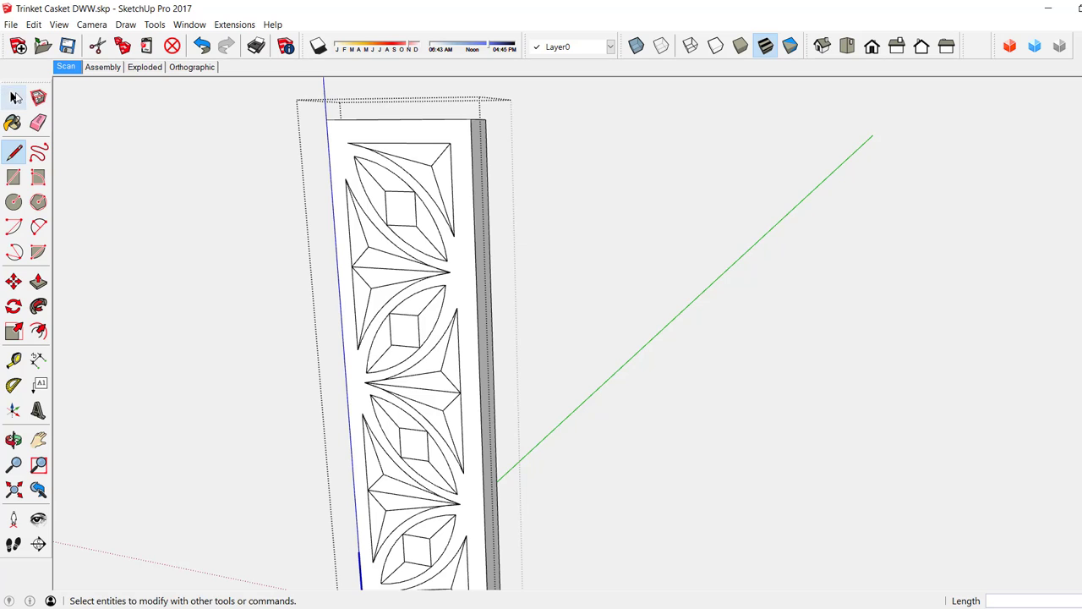
{"action": "double_click", "coordinate": [443, 165]}
{"action": "right_click", "coordinate": [442, 166]}
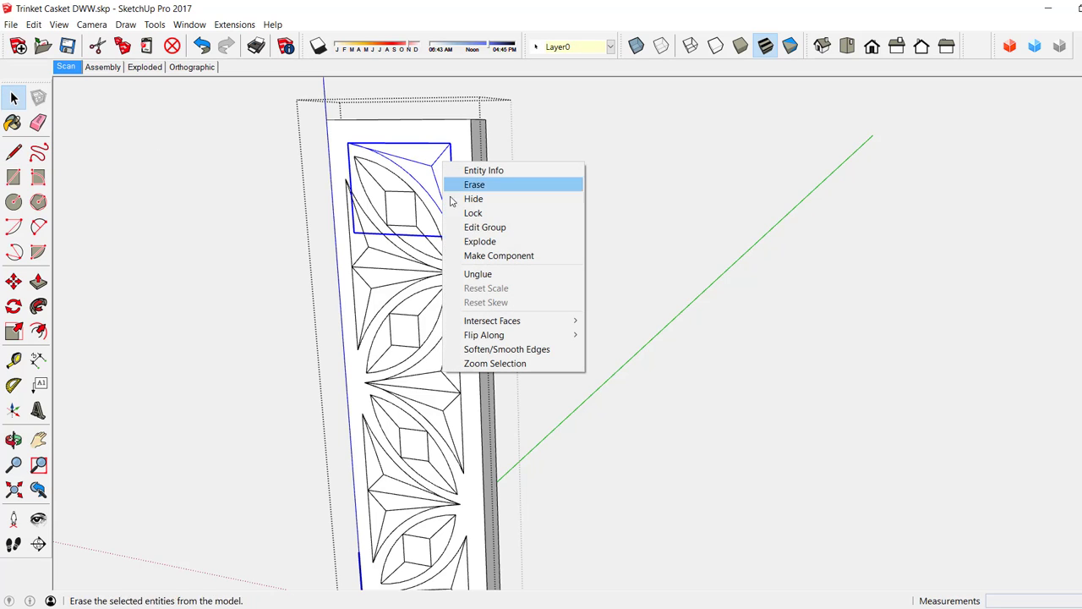
{"action": "left_click", "coordinate": [472, 243]}
{"action": "scroll", "coordinate": [415, 242], "scroll_direction": "down", "scroll_amount": 1}
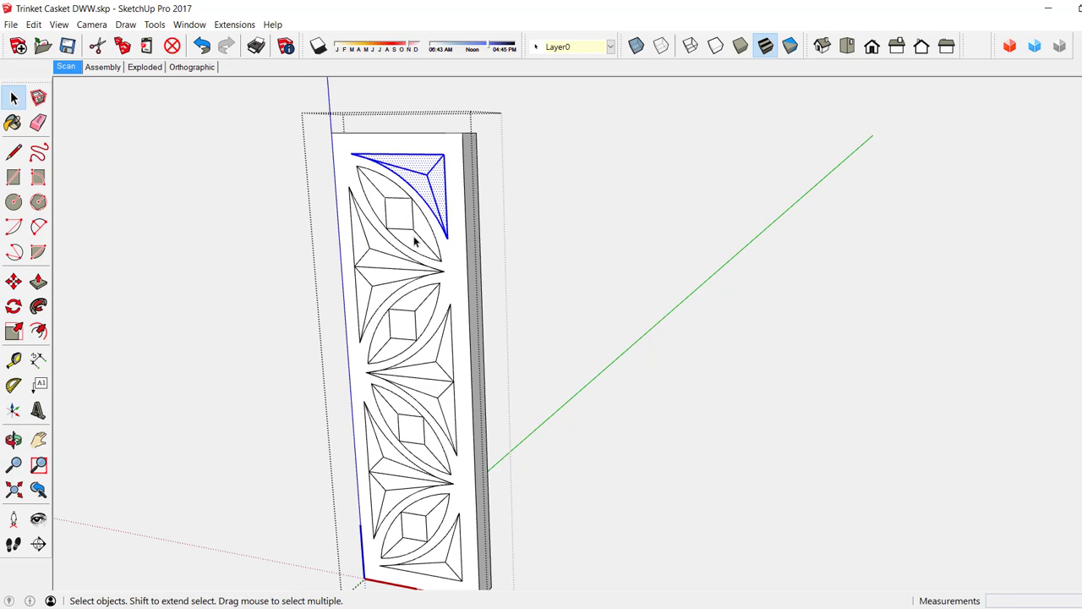
{"action": "scroll", "coordinate": [448, 142], "scroll_direction": "up", "scroll_amount": 2}
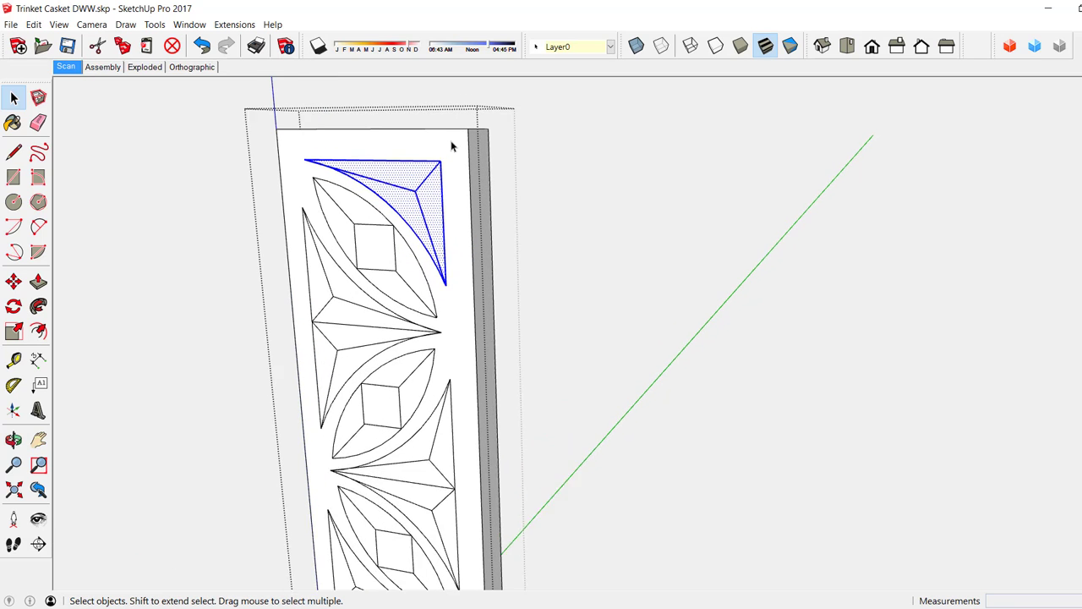
{"action": "left_click", "coordinate": [13, 284]}
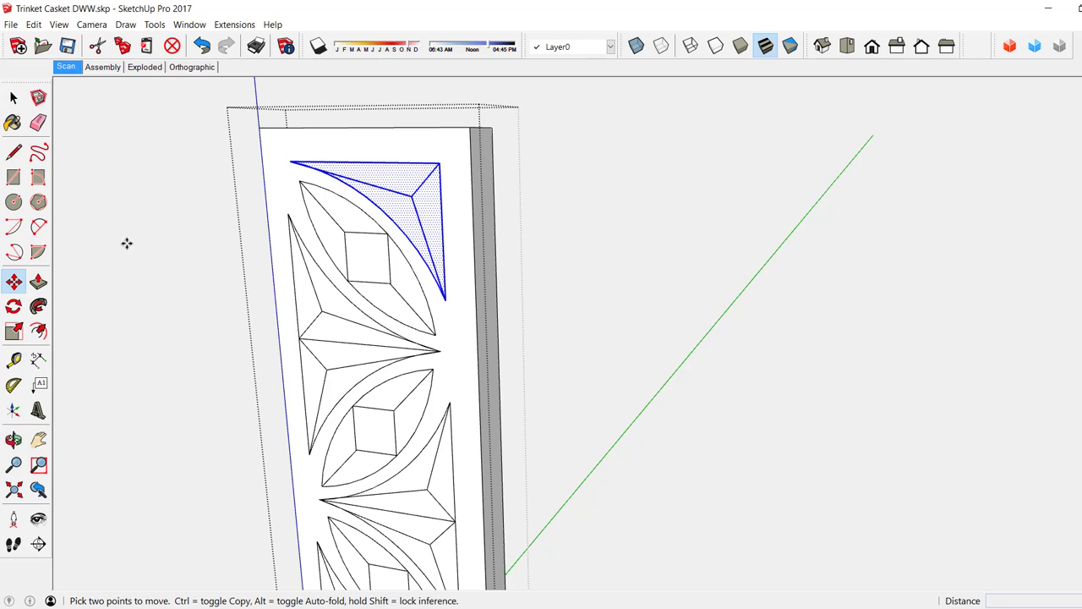
{"action": "left_click", "coordinate": [412, 196]}
{"action": "key", "text": "space"}
{"action": "left_click", "coordinate": [279, 199]}
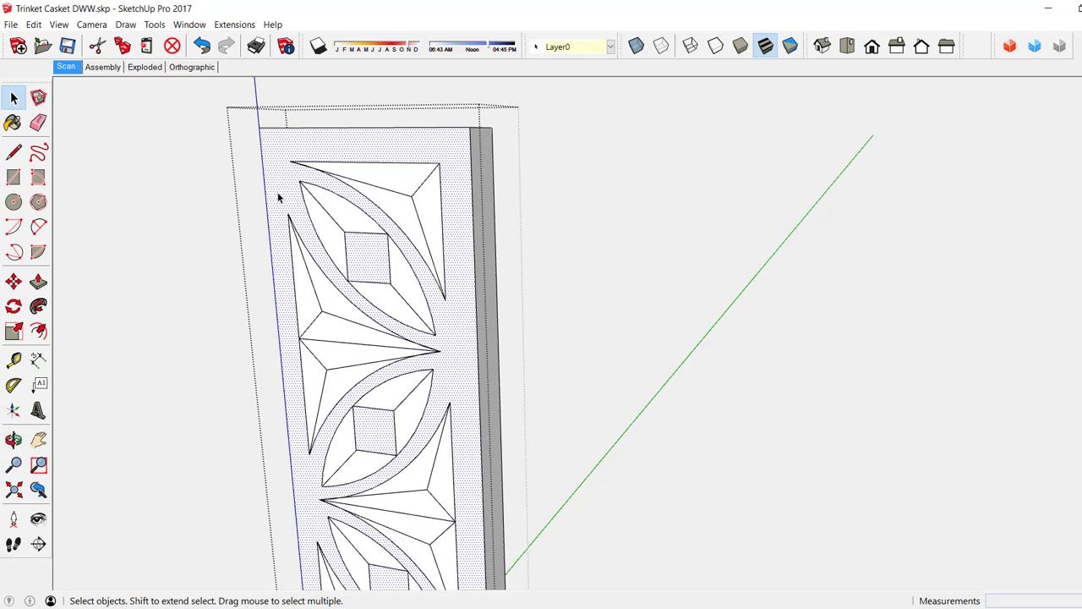
{"action": "left_click", "coordinate": [13, 281]}
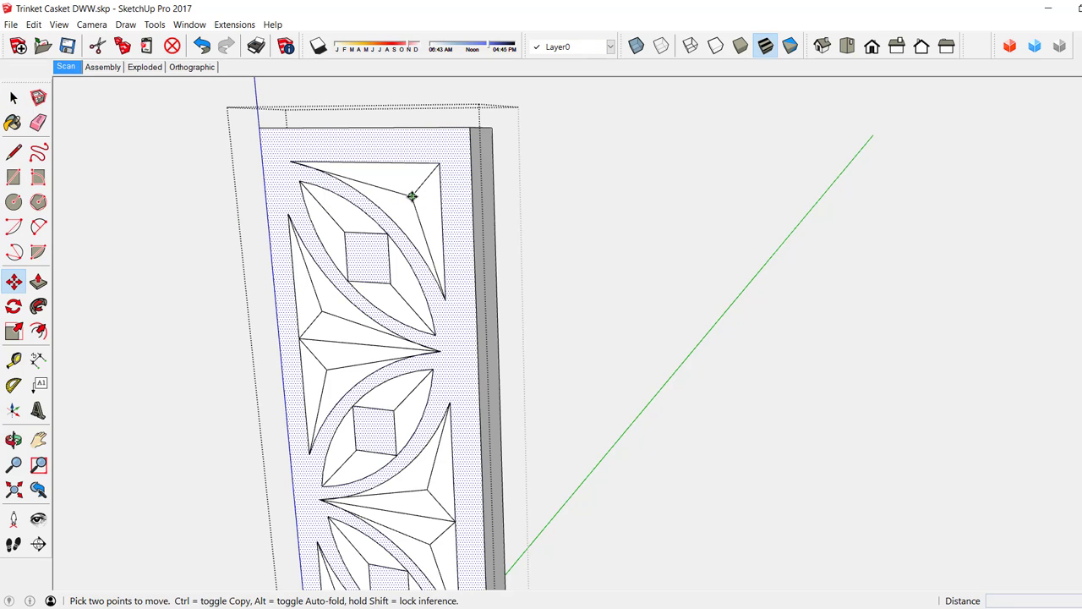
{"action": "left_click", "coordinate": [412, 196]}
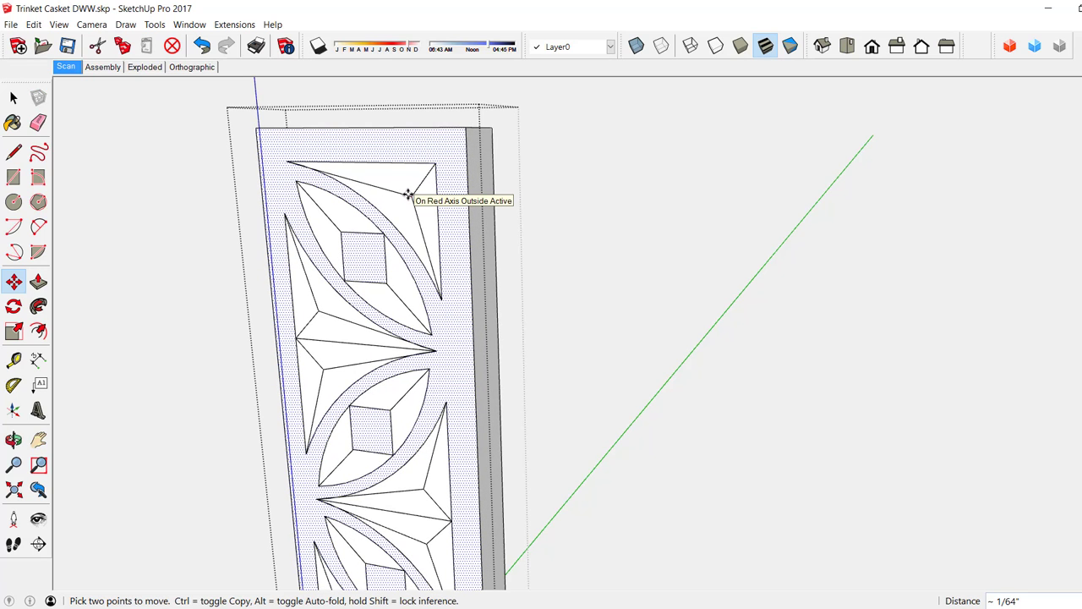
{"action": "key", "text": "Escape"}
{"action": "left_click", "coordinate": [13, 98]}
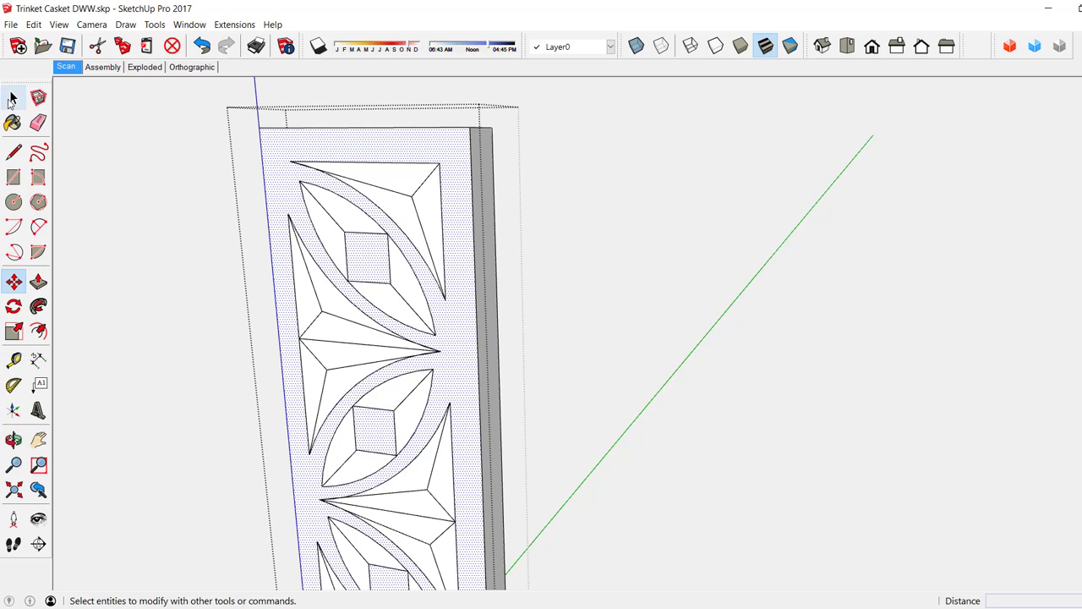
{"action": "left_click", "coordinate": [194, 161]}
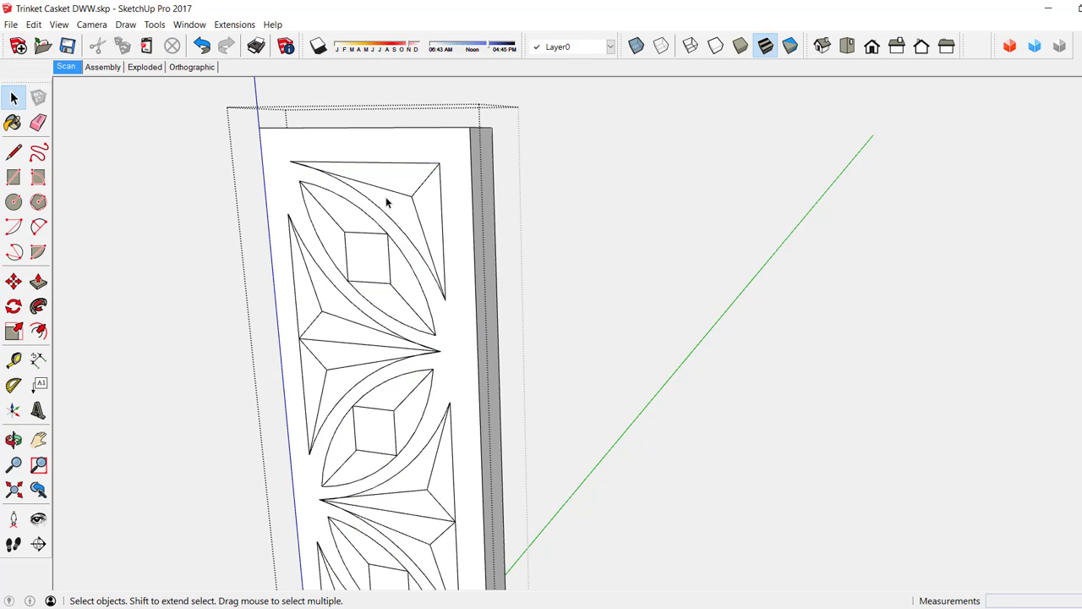
Recess the inner vertex of the triangular corner motif by moving it 1/16" into the strip along the green axis.
{"action": "left_click", "coordinate": [14, 281]}
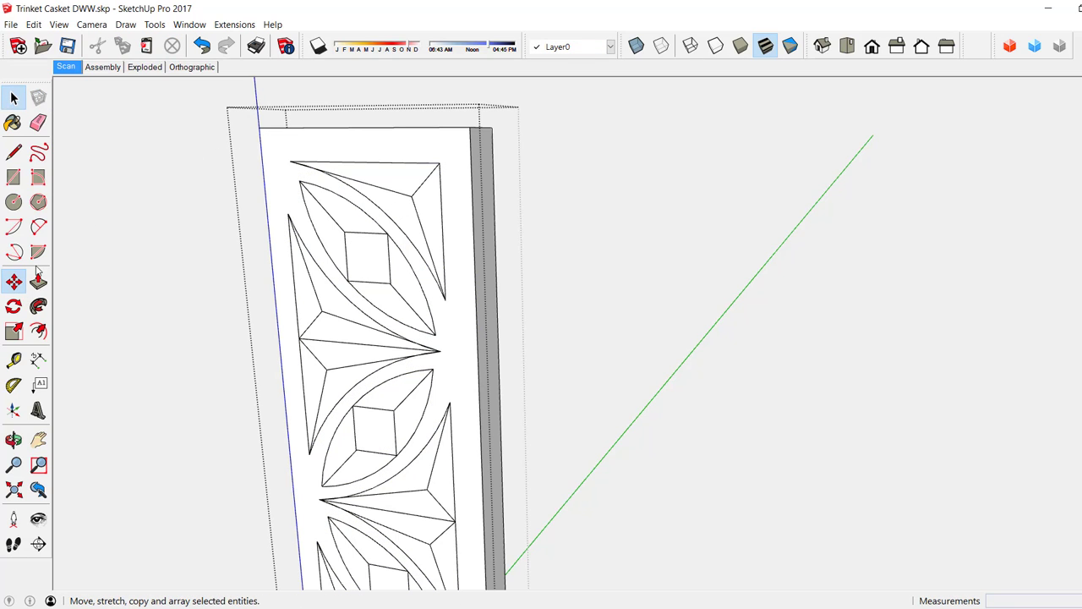
{"action": "left_click", "coordinate": [411, 198]}
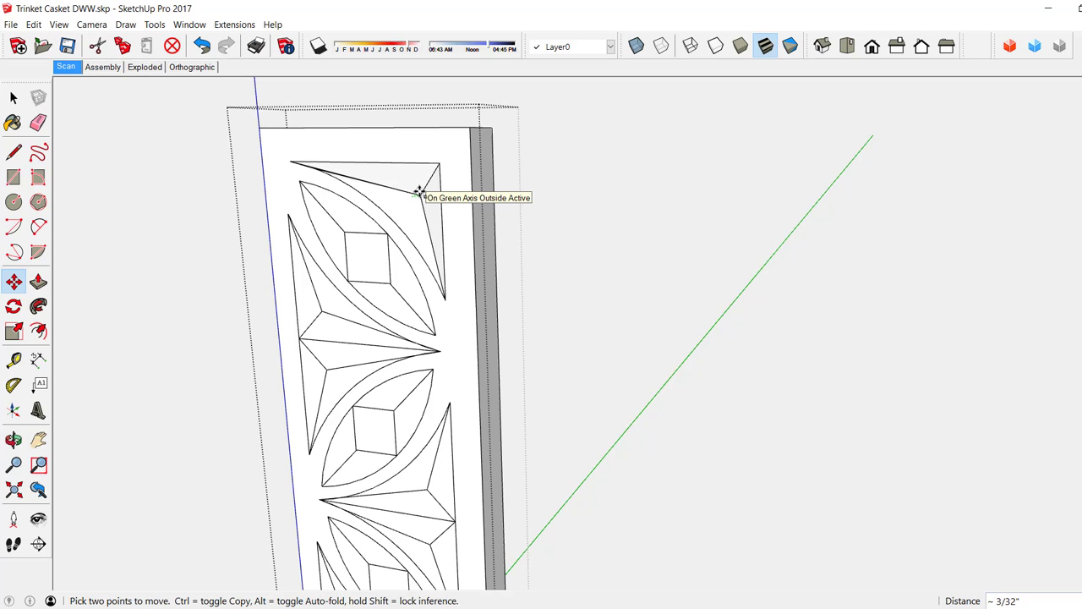
{"action": "key", "text": "Return"}
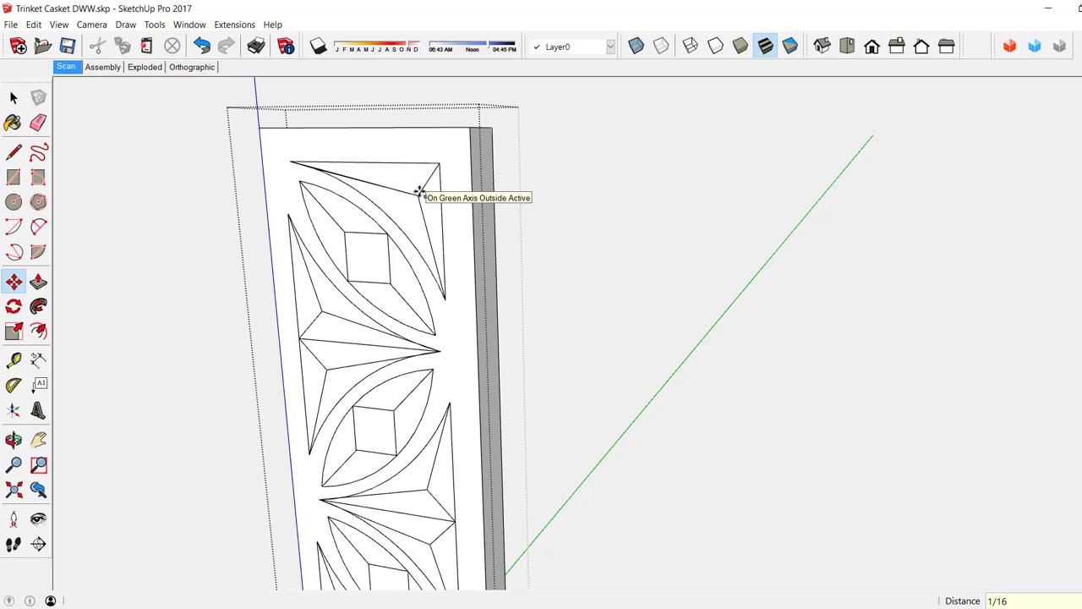
Explode the uppermost leaf-shaped motif group with the central diamond, just below the recessed corner motif.
{"action": "middle_click_drag", "start_coordinate": [421, 210], "coordinate": [431, 175]}
{"action": "key", "text": "m"}
{"action": "scroll", "coordinate": [398, 273], "scroll_direction": "up", "scroll_amount": 3}
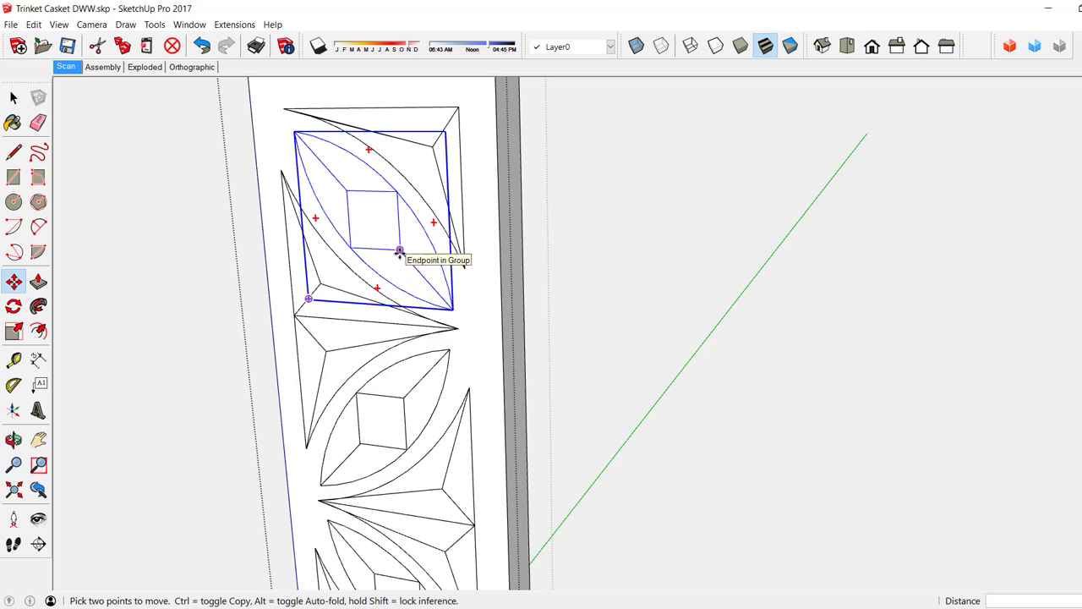
{"action": "right_click", "coordinate": [398, 254]}
{"action": "left_click", "coordinate": [449, 335]}
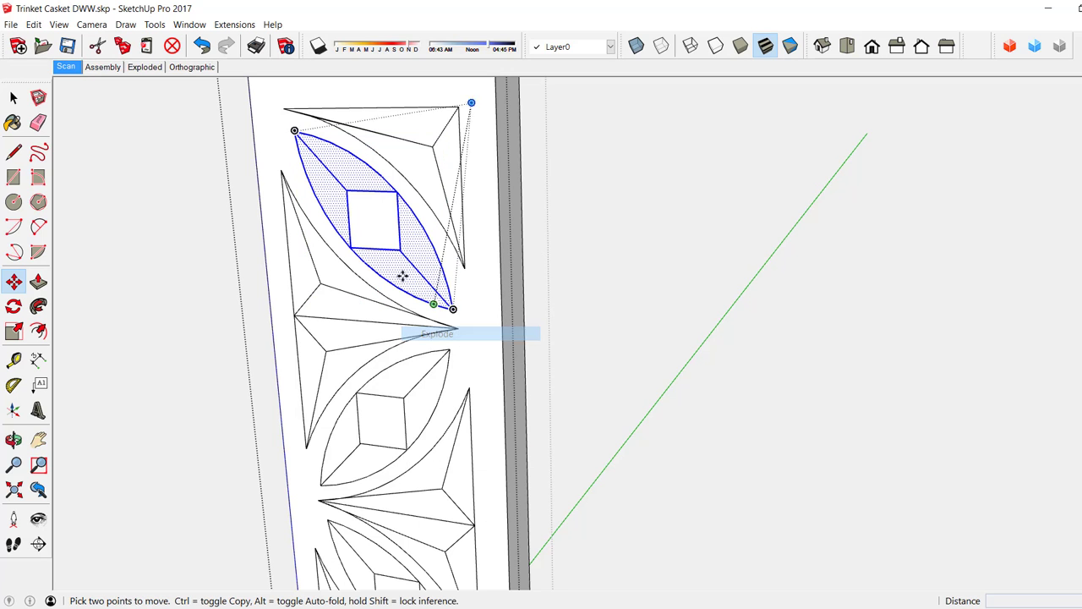
{"action": "scroll", "coordinate": [393, 241], "scroll_direction": "up", "scroll_amount": 3}
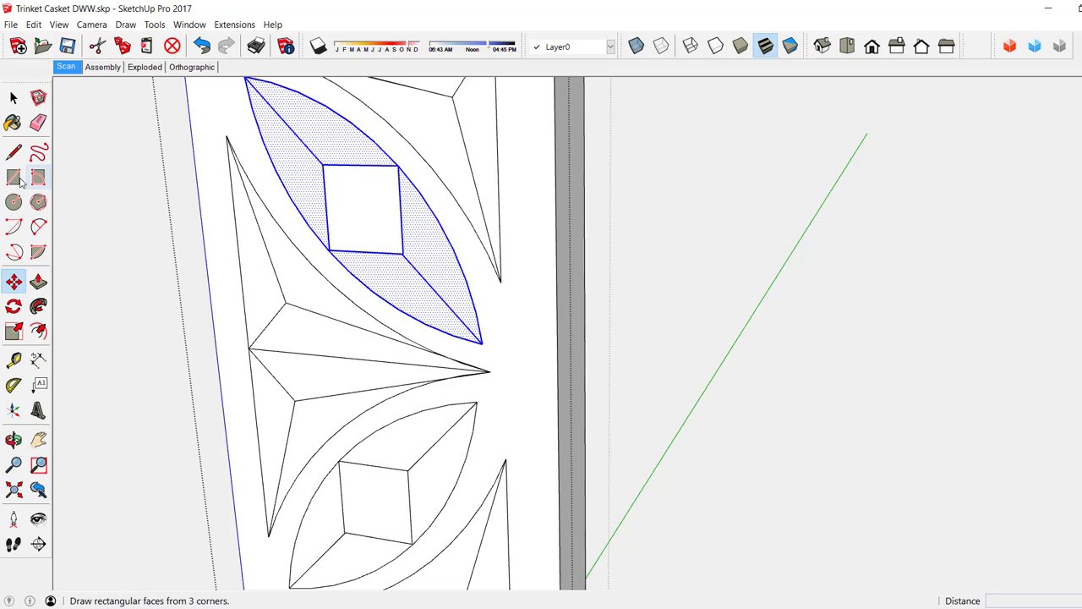
{"action": "left_click", "coordinate": [13, 98]}
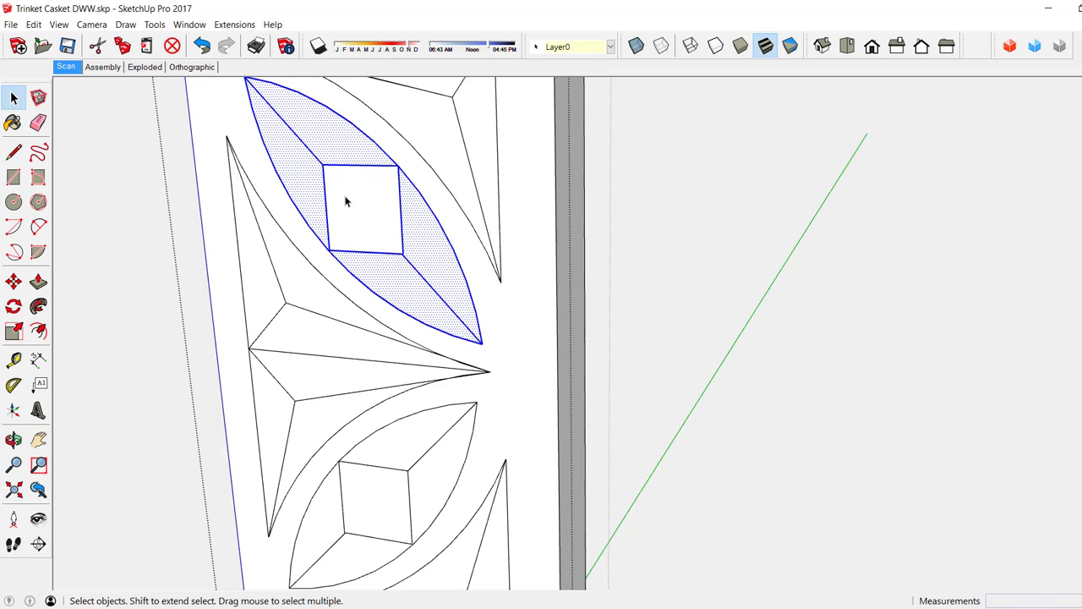
{"action": "left_click", "coordinate": [404, 259]}
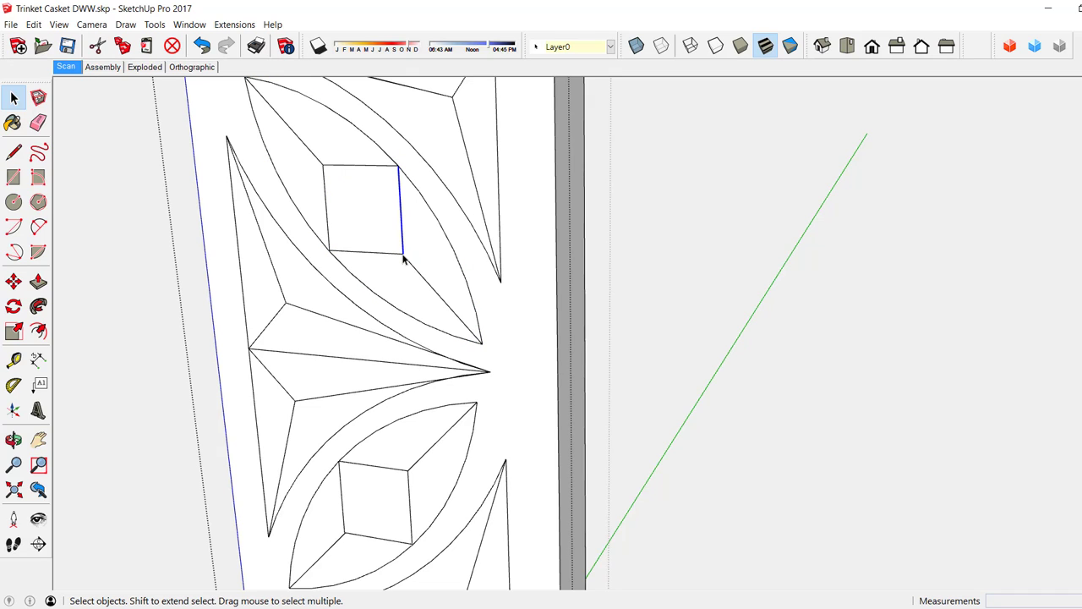
{"action": "left_click", "coordinate": [399, 253]}
{"action": "left_click", "coordinate": [411, 262]}
{"action": "left_click", "coordinate": [369, 268]}
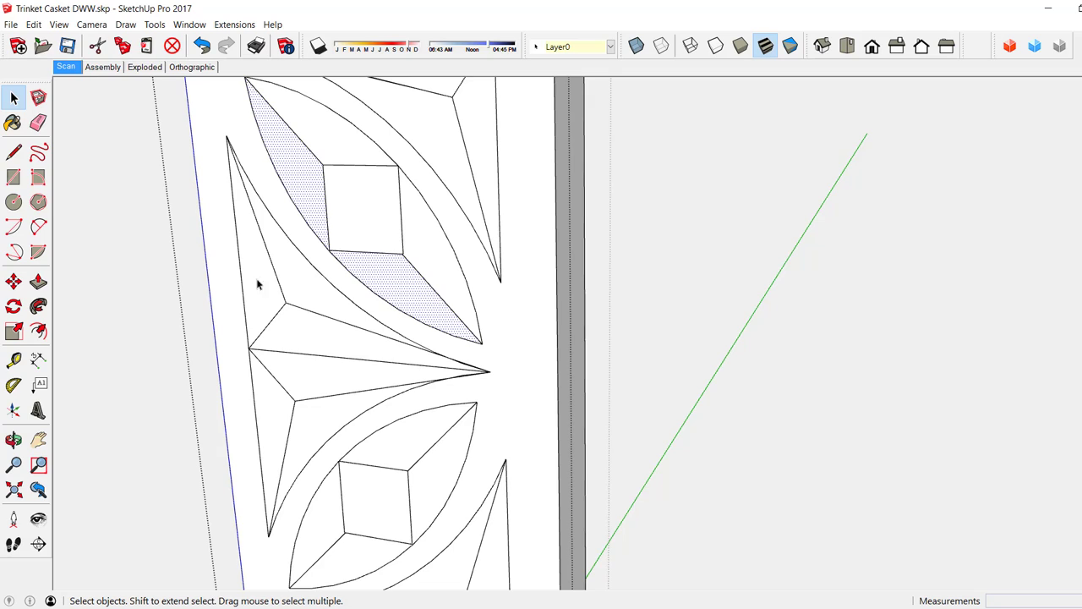
{"action": "left_click", "coordinate": [188, 294]}
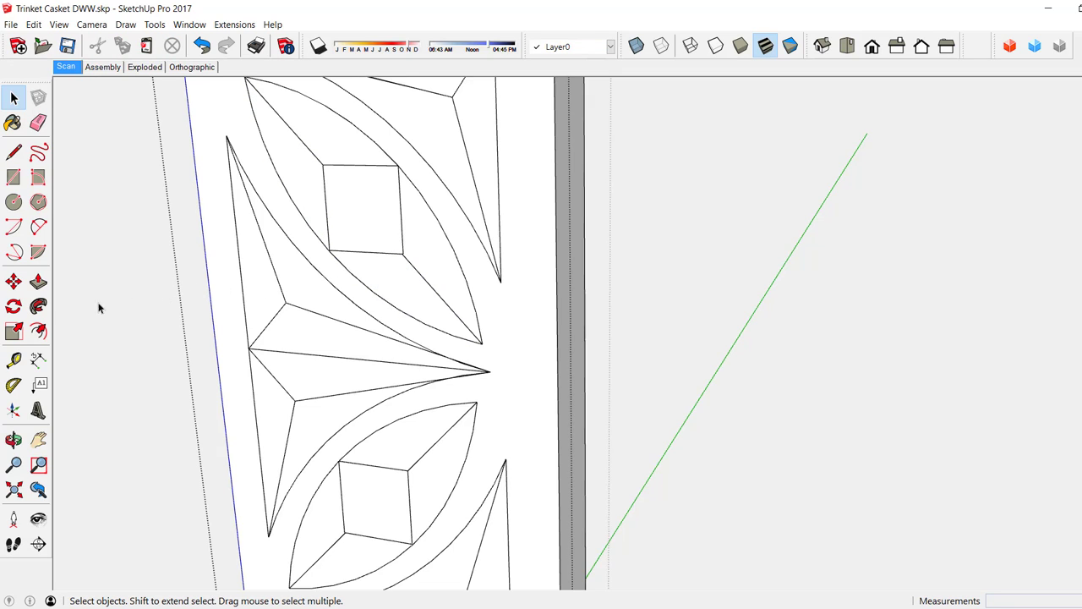
{"action": "left_click", "coordinate": [13, 282]}
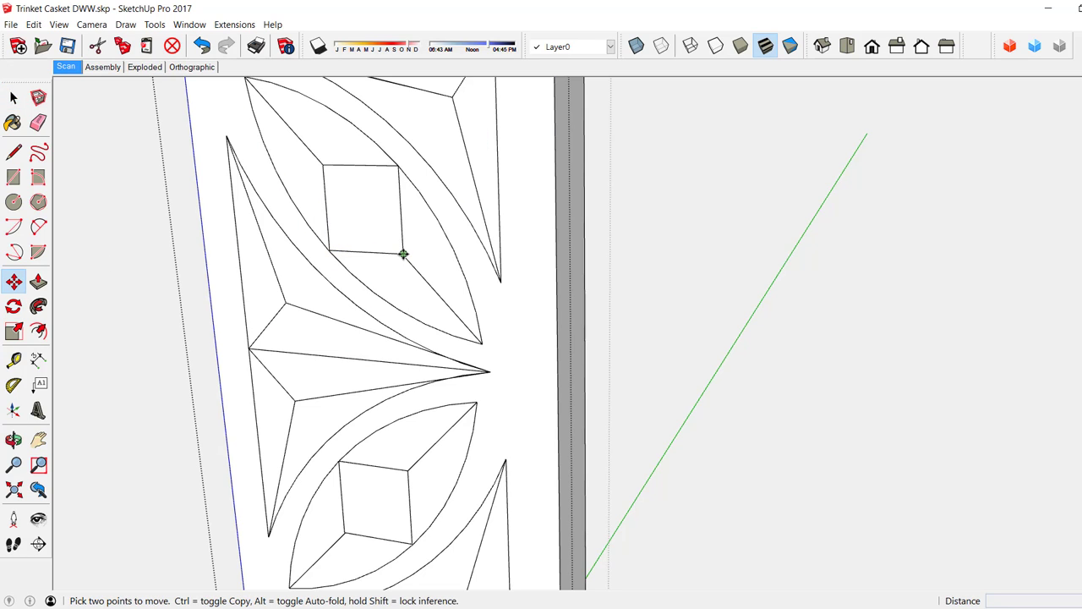
{"action": "left_click", "coordinate": [404, 255]}
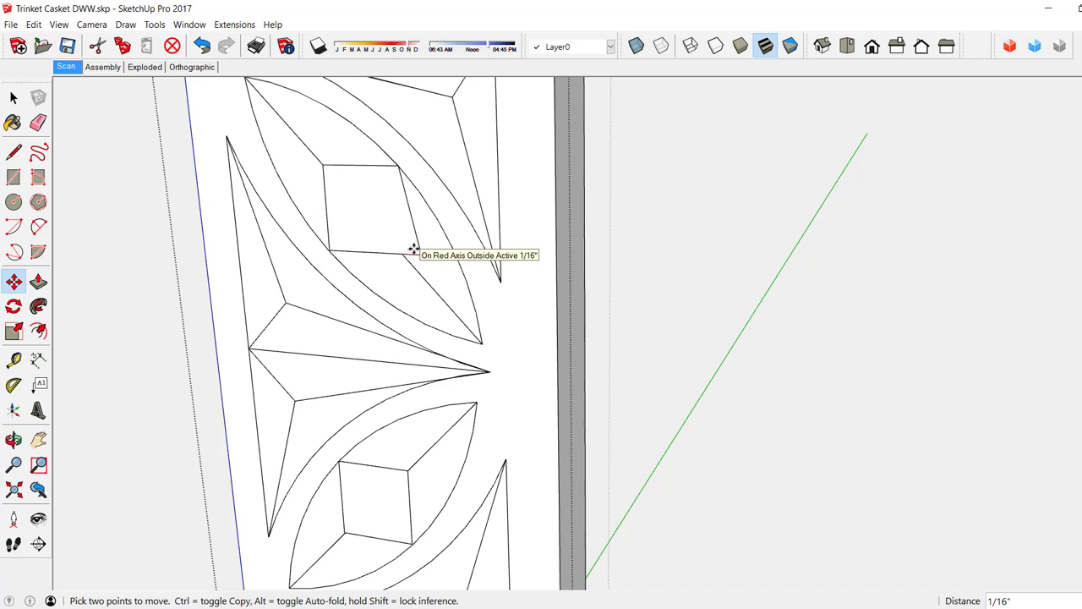
{"action": "key", "text": "Escape"}
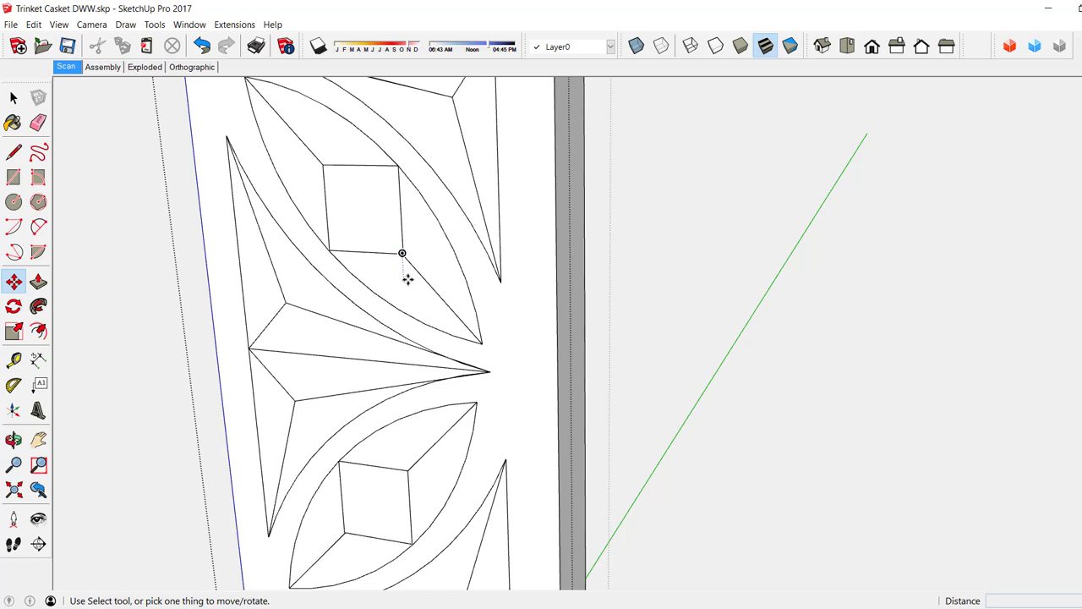
{"action": "left_click", "coordinate": [403, 252]}
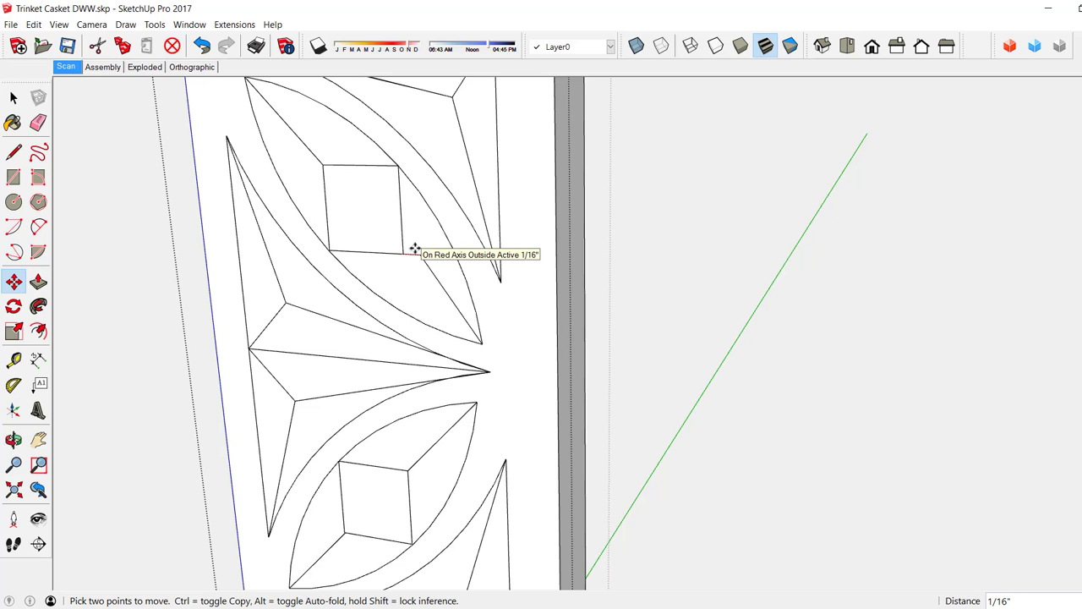
{"action": "key", "text": "Escape"}
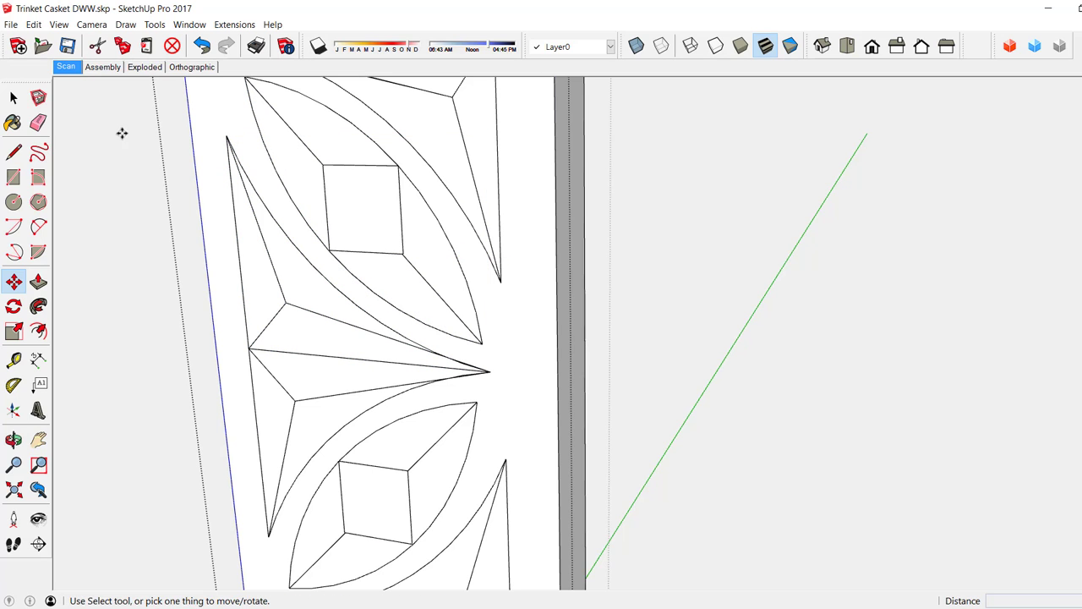
Delete the lower diagonal edge of the uppermost leaf motif and redraw it from the diamond's lower-right corner to the leaf's lower tip.
{"action": "left_click", "coordinate": [13, 98]}
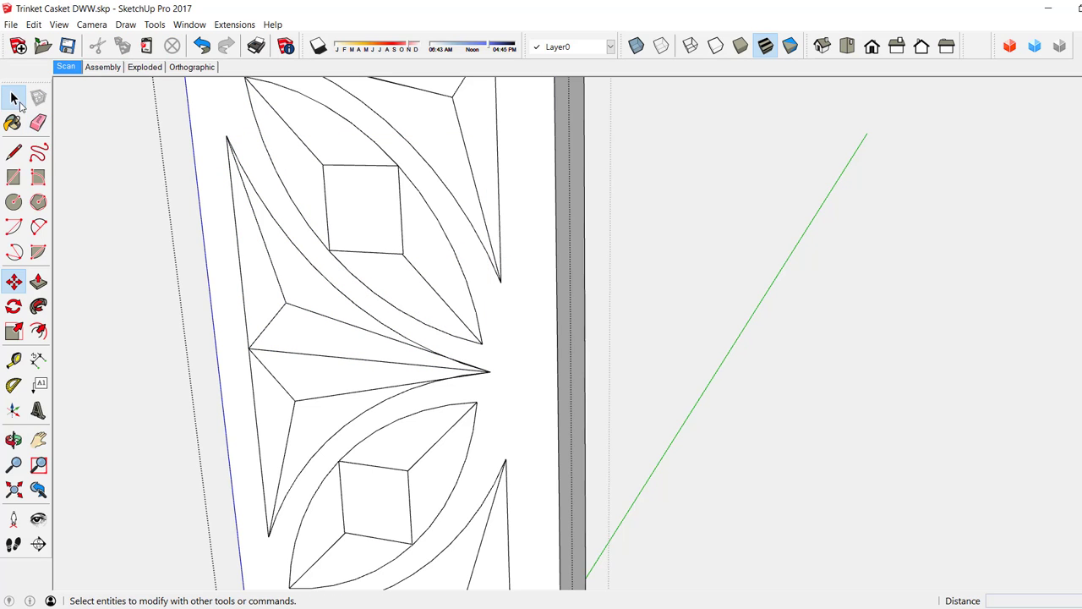
{"action": "left_click", "coordinate": [414, 271]}
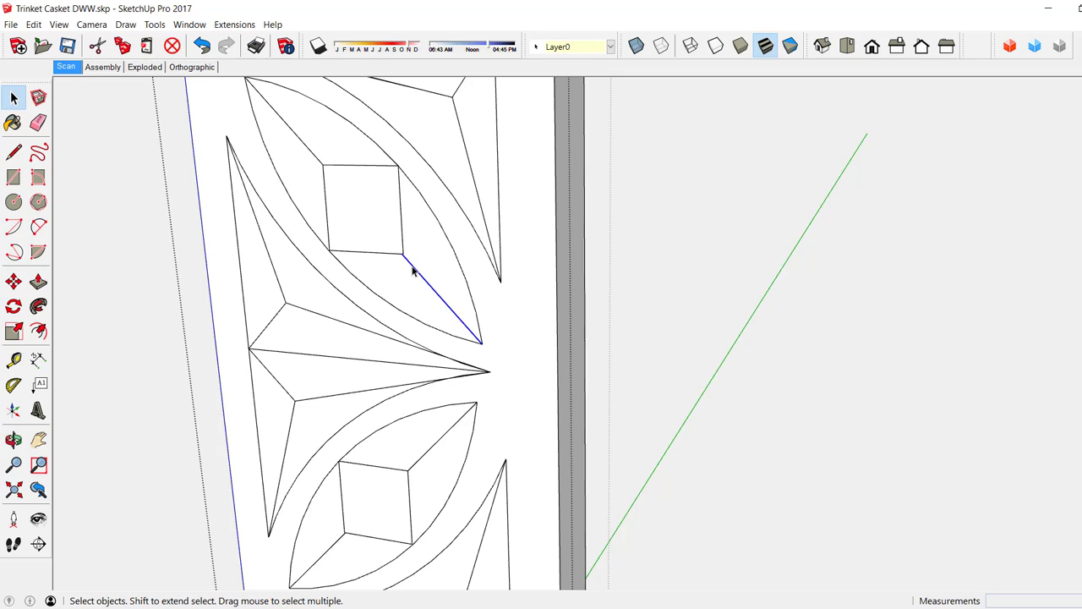
{"action": "key", "text": "Delete"}
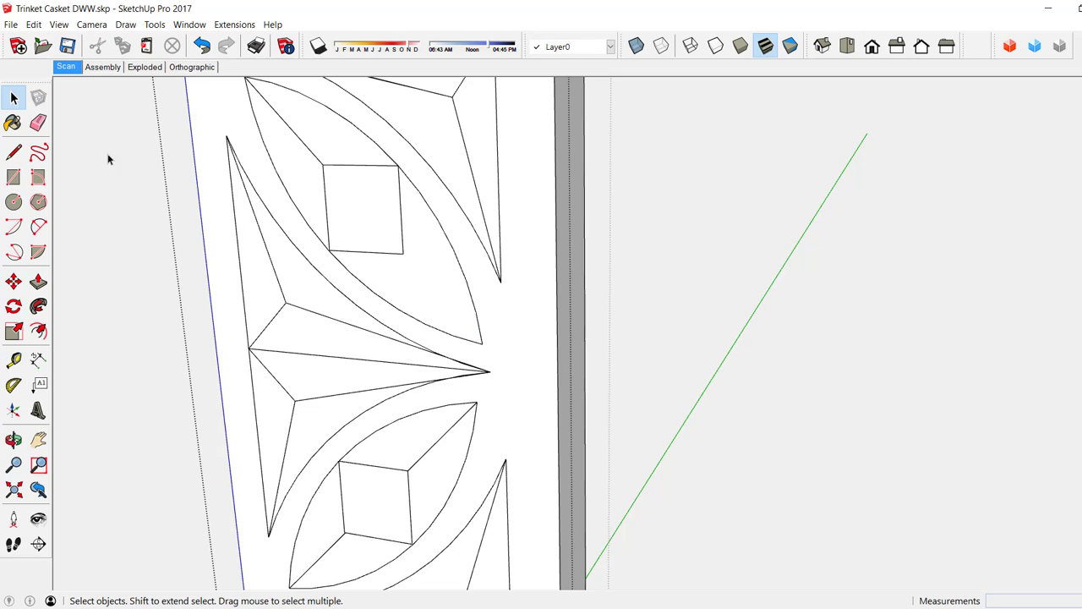
{"action": "left_click", "coordinate": [13, 152]}
{"action": "left_click", "coordinate": [403, 252]}
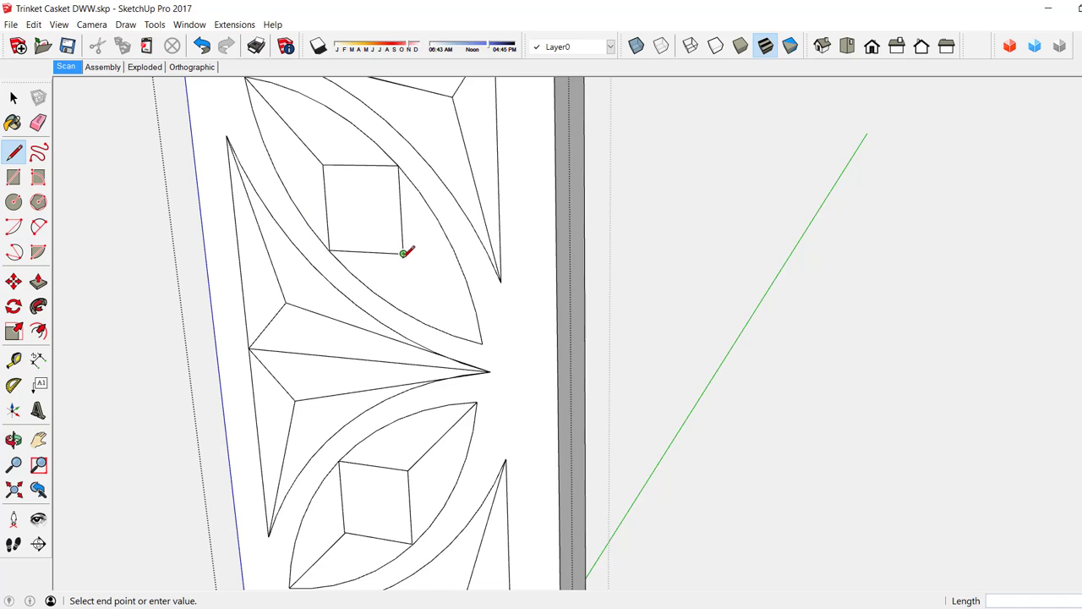
{"action": "left_click", "coordinate": [482, 343]}
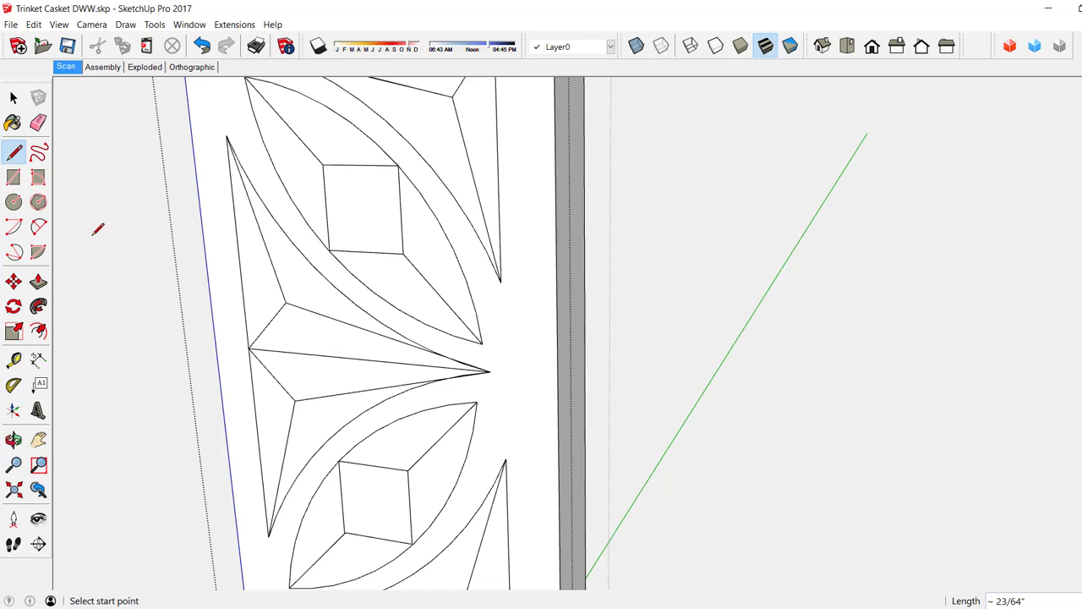
Move the diamond's lower-right corner 1/16" into the strip along the green axis and redraw the edge from it to the lower-left corner.
{"action": "left_click", "coordinate": [13, 280]}
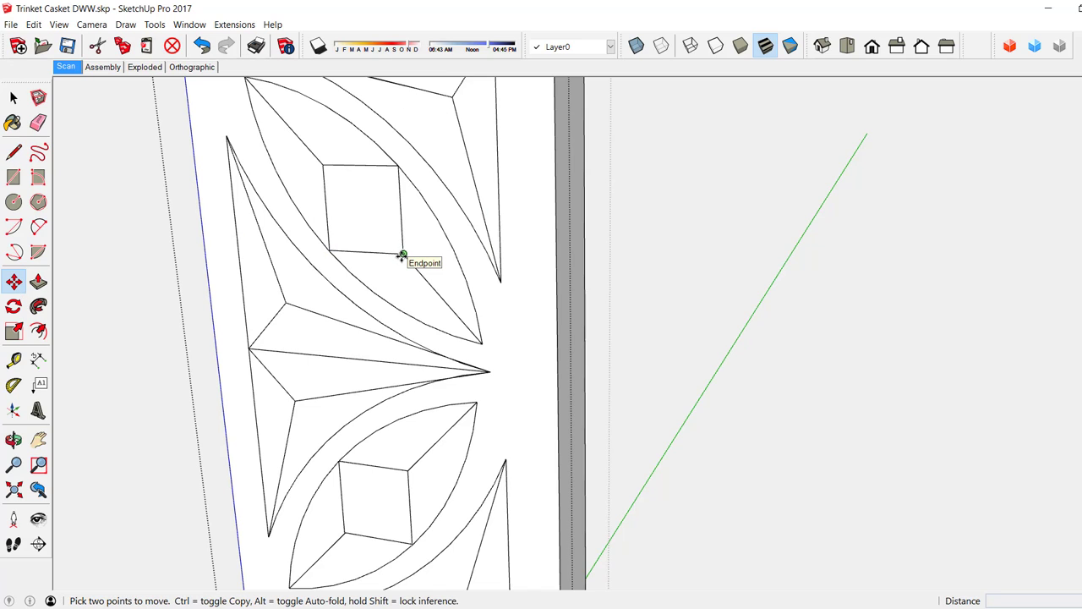
{"action": "left_click", "coordinate": [402, 255]}
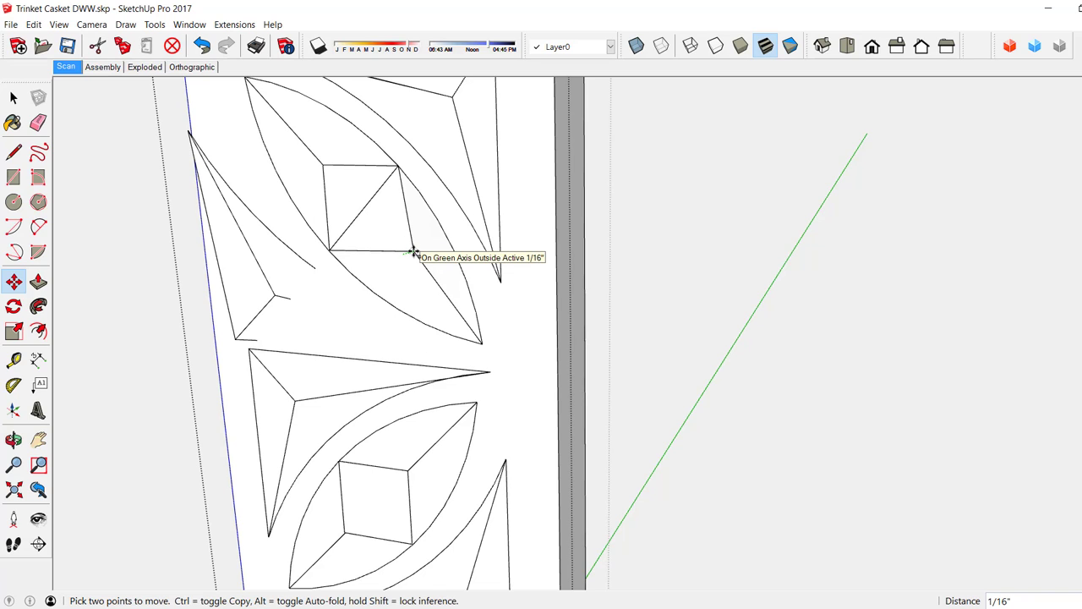
{"action": "left_click", "coordinate": [413, 254]}
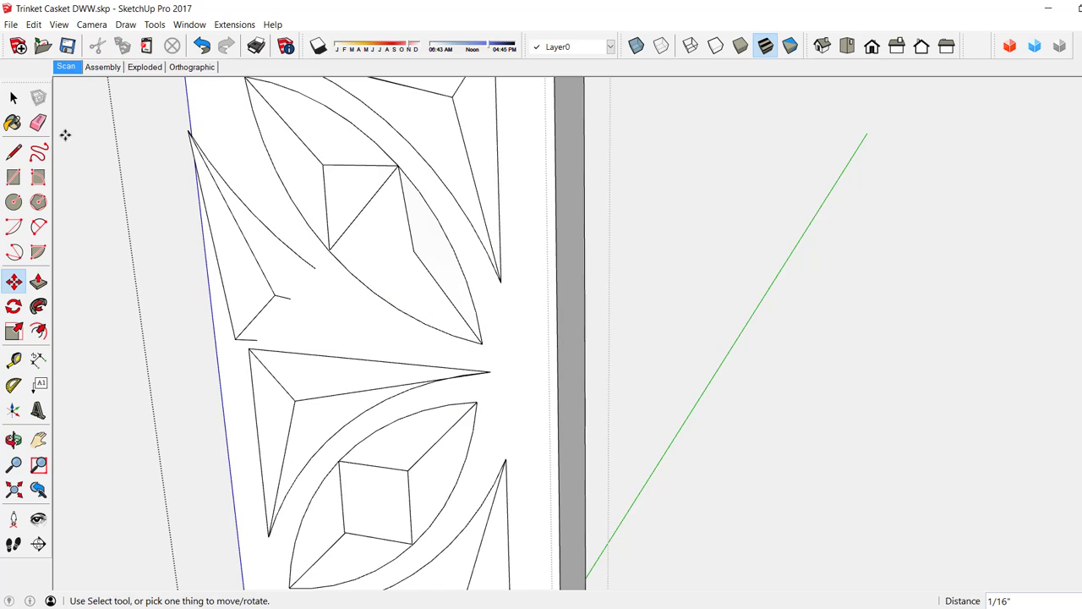
{"action": "left_click", "coordinate": [13, 153]}
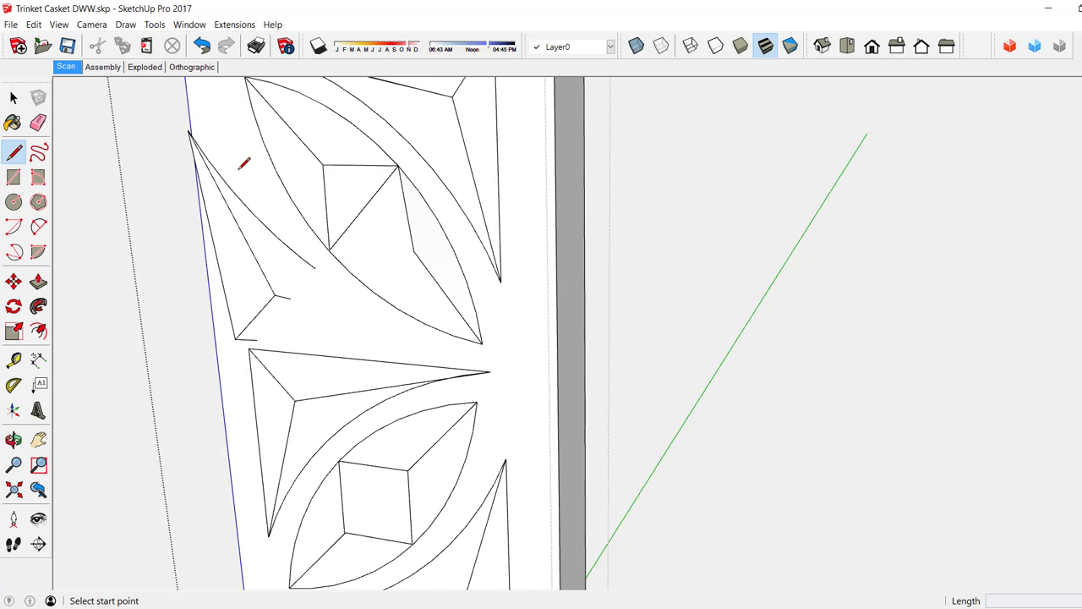
{"action": "left_click", "coordinate": [413, 250]}
{"action": "left_click", "coordinate": [331, 251]}
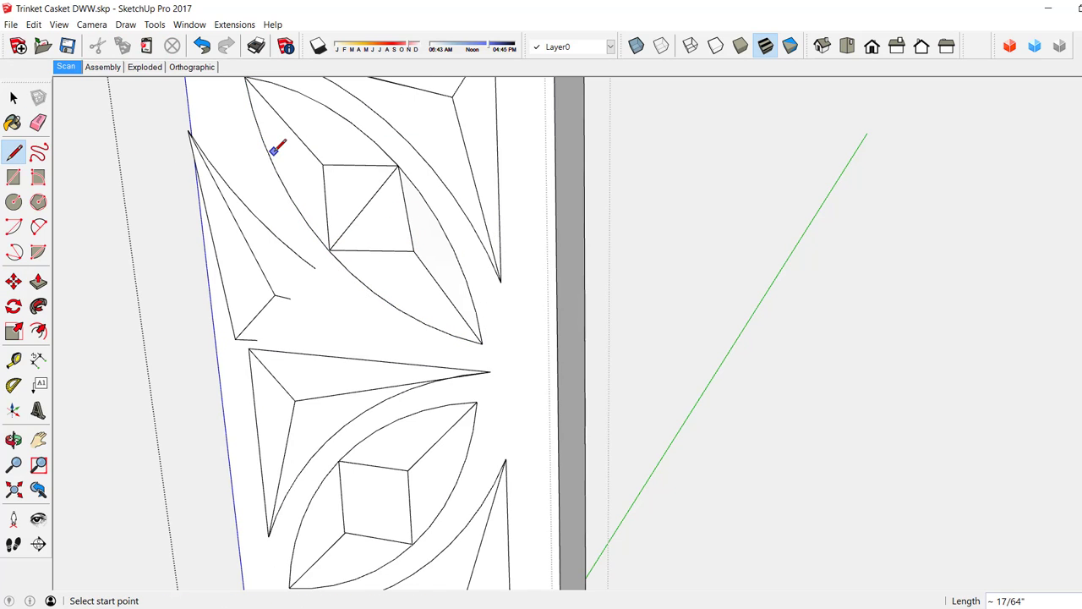
Move the diamond's upper-left corner in the uppermost leaf motif 1/16" into the strip along the green axis.
{"action": "left_click", "coordinate": [17, 285]}
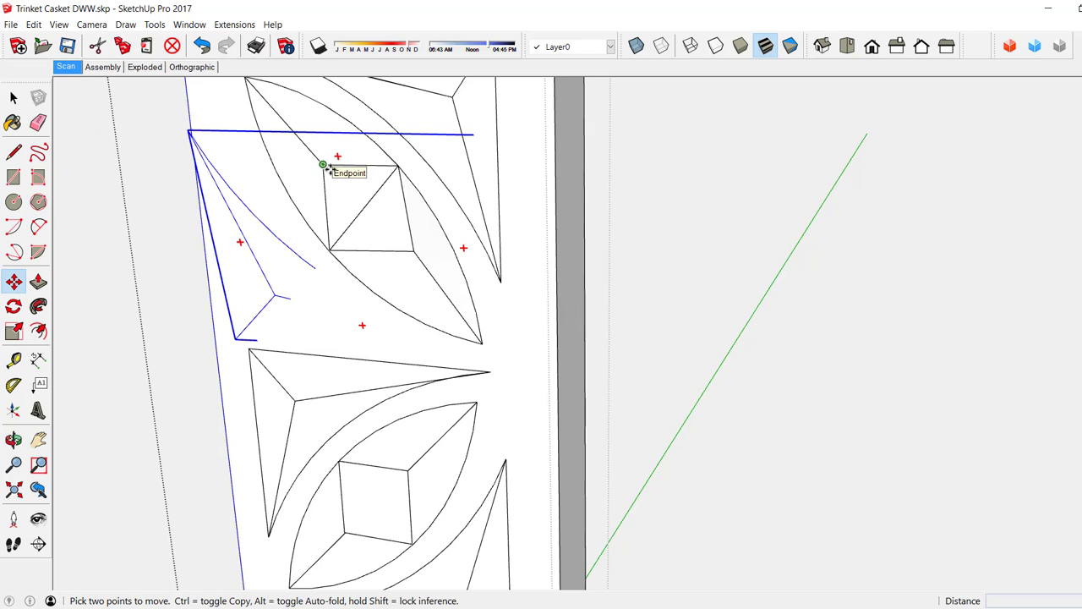
{"action": "middle_click_drag", "start_coordinate": [329, 167], "coordinate": [362, 110]}
{"action": "middle_click_drag", "start_coordinate": [328, 11], "coordinate": [292, 4]}
{"action": "mouse_move", "coordinate": [362, 250]}
{"action": "middle_mouse_down"}
{"action": "mouse_move", "coordinate": [360, 208]}
{"action": "mouse_move", "coordinate": [394, 141]}
{"action": "mouse_move", "coordinate": [428, 367]}
{"action": "mouse_move", "coordinate": [413, 380]}
{"action": "middle_mouse_up"}
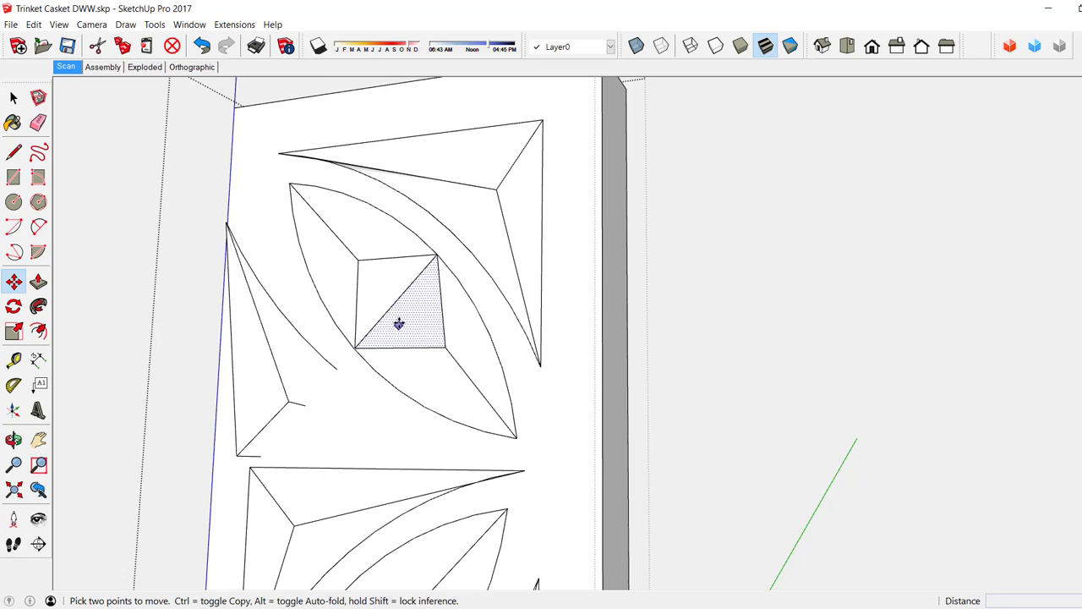
{"action": "left_click", "coordinate": [358, 261]}
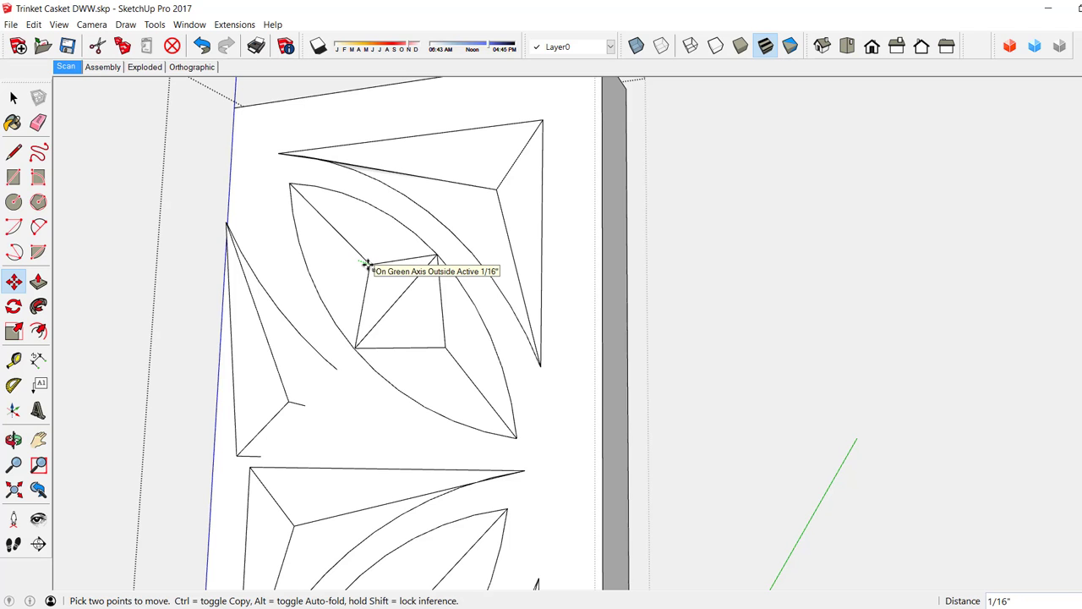
{"action": "left_click", "coordinate": [368, 265]}
{"action": "middle_click_drag", "start_coordinate": [352, 341], "coordinate": [225, 222]}
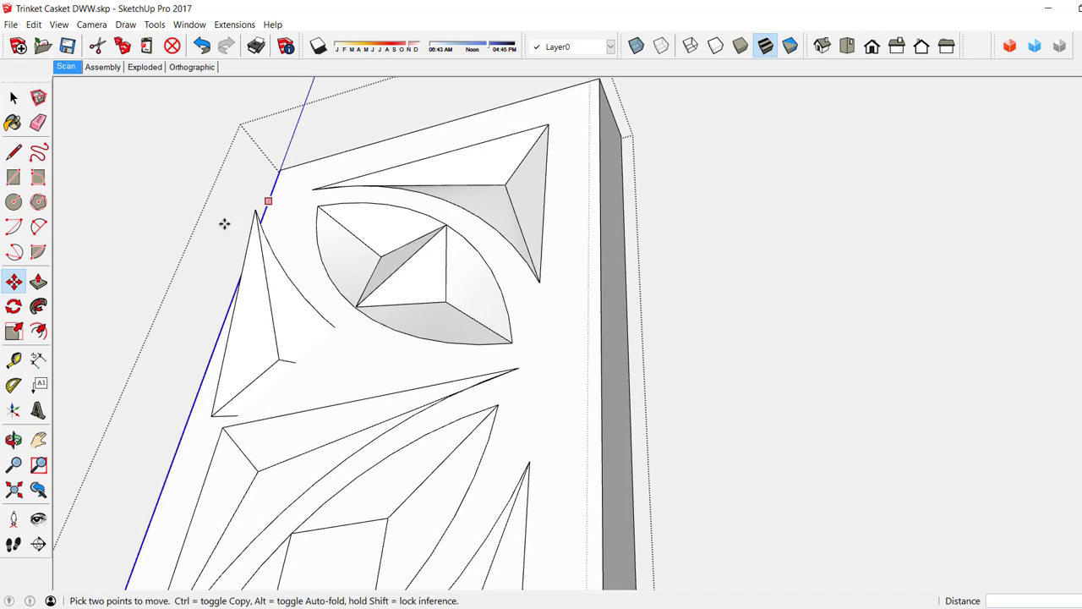
{"action": "key", "text": "Escape"}
{"action": "left_click", "coordinate": [11, 152]}
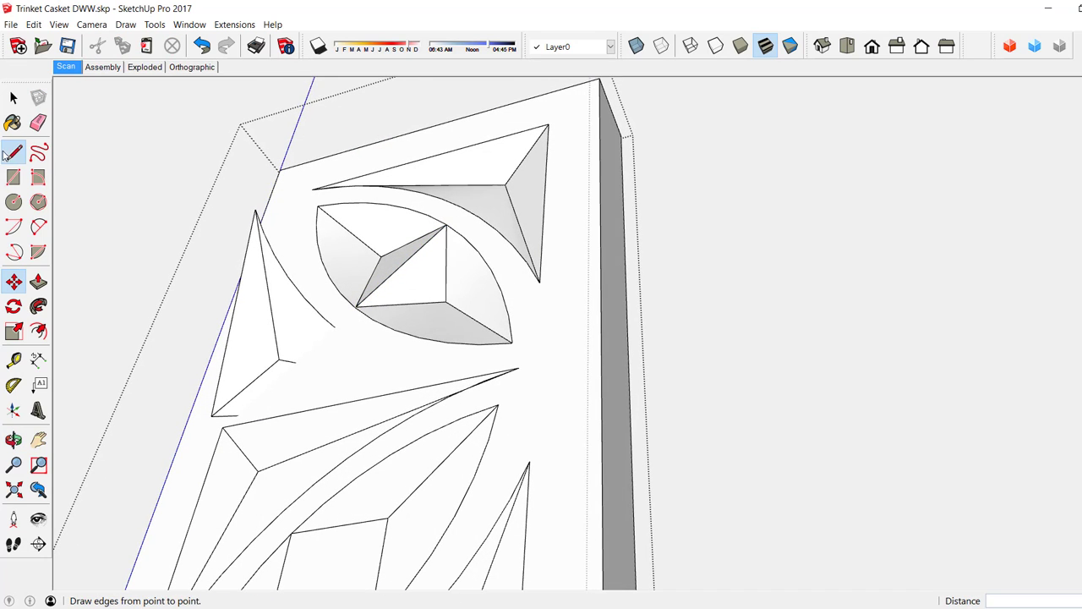
Draw edges from the diamond's recessed upper-left corner up to the surface and on to both neighbouring corners, then delete the face covering the recess.
{"action": "left_click", "coordinate": [381, 254]}
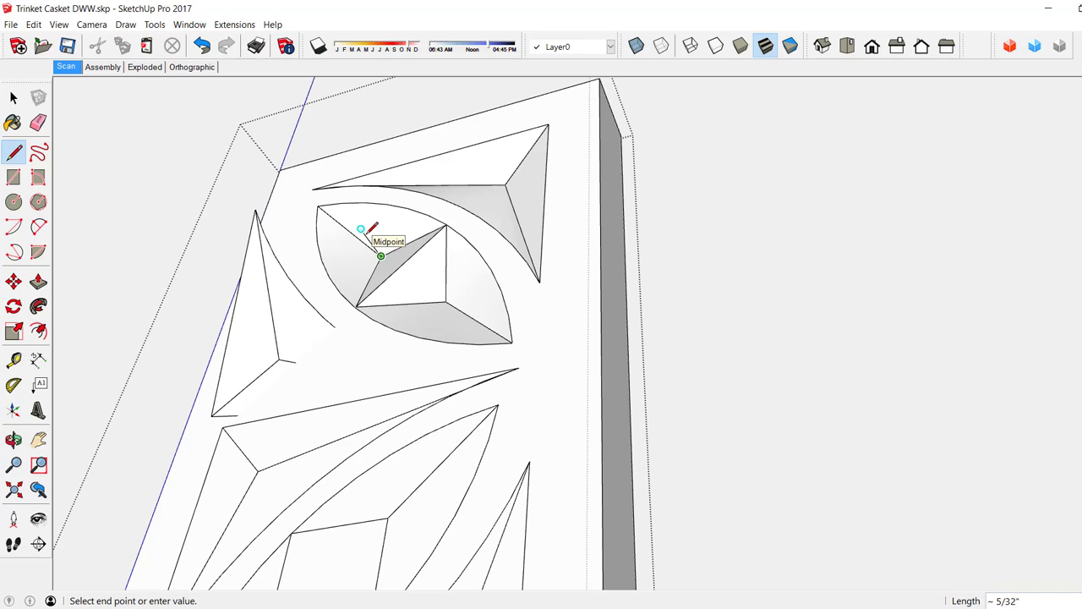
{"action": "left_click", "coordinate": [446, 223]}
{"action": "left_click", "coordinate": [371, 243]}
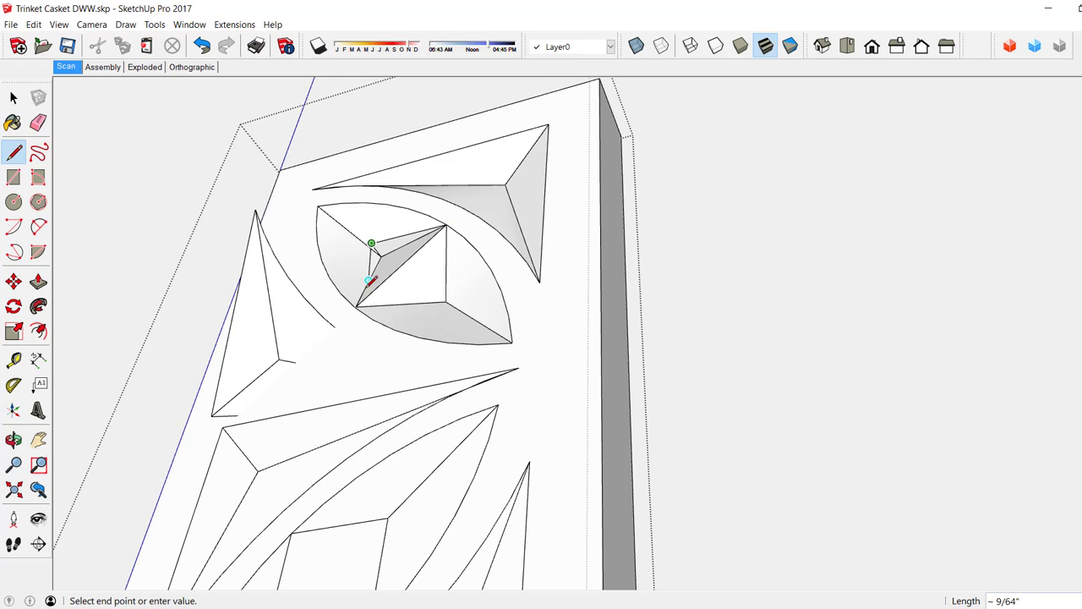
{"action": "left_click", "coordinate": [356, 306]}
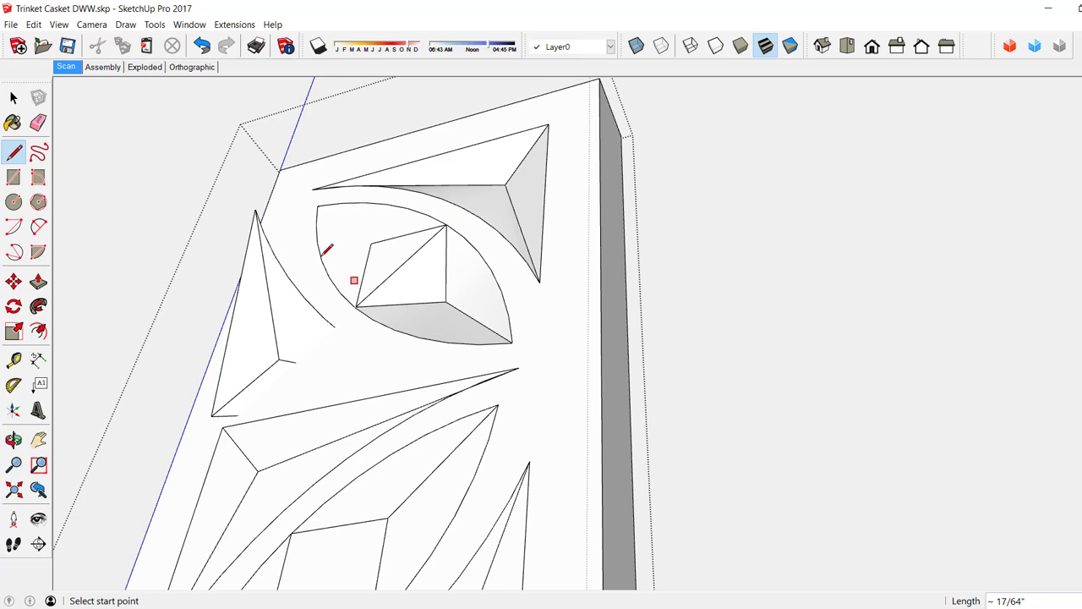
{"action": "left_click", "coordinate": [13, 98]}
{"action": "left_click", "coordinate": [343, 251]}
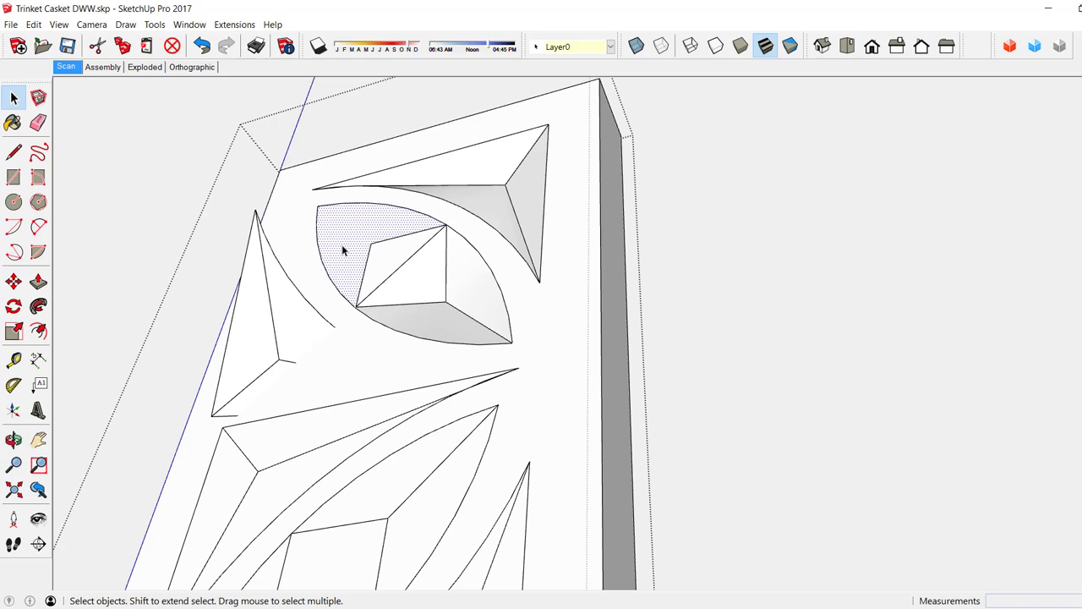
{"action": "key", "text": "Delete"}
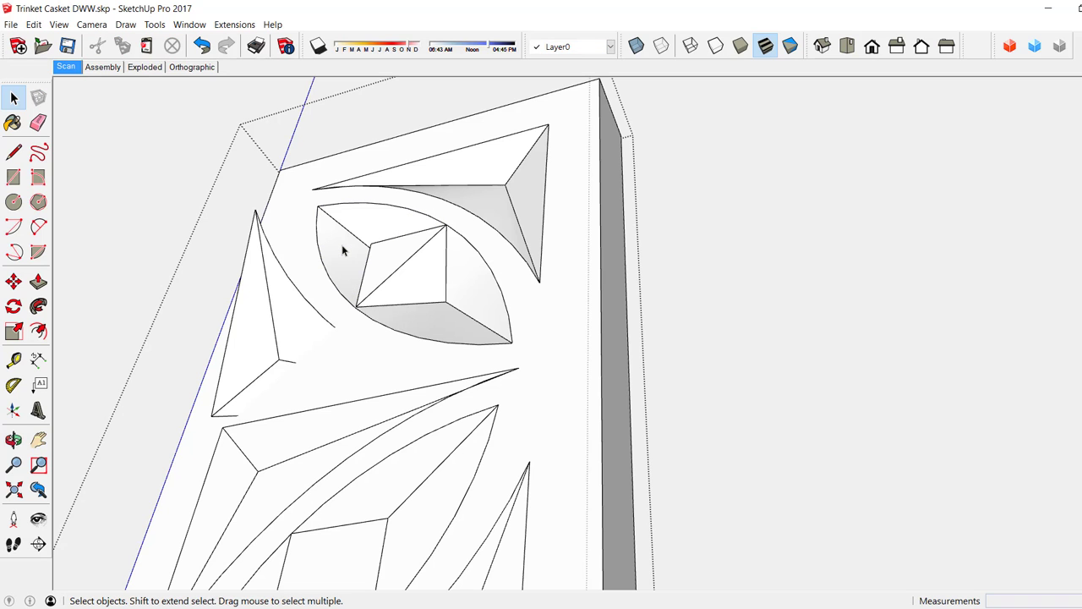
Raise a 1/16" edge from the diamond's recessed lower-right corner, join its end to both neighbouring corners, and delete the face covering the recess.
{"action": "middle_click_drag", "start_coordinate": [403, 292], "coordinate": [420, 259]}
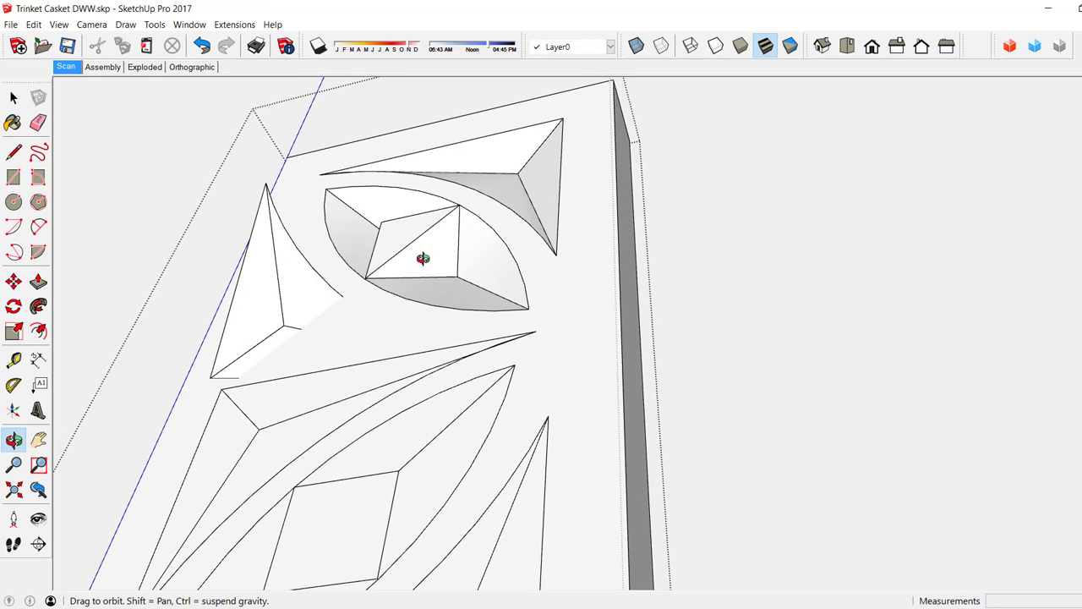
{"action": "left_click", "coordinate": [14, 152]}
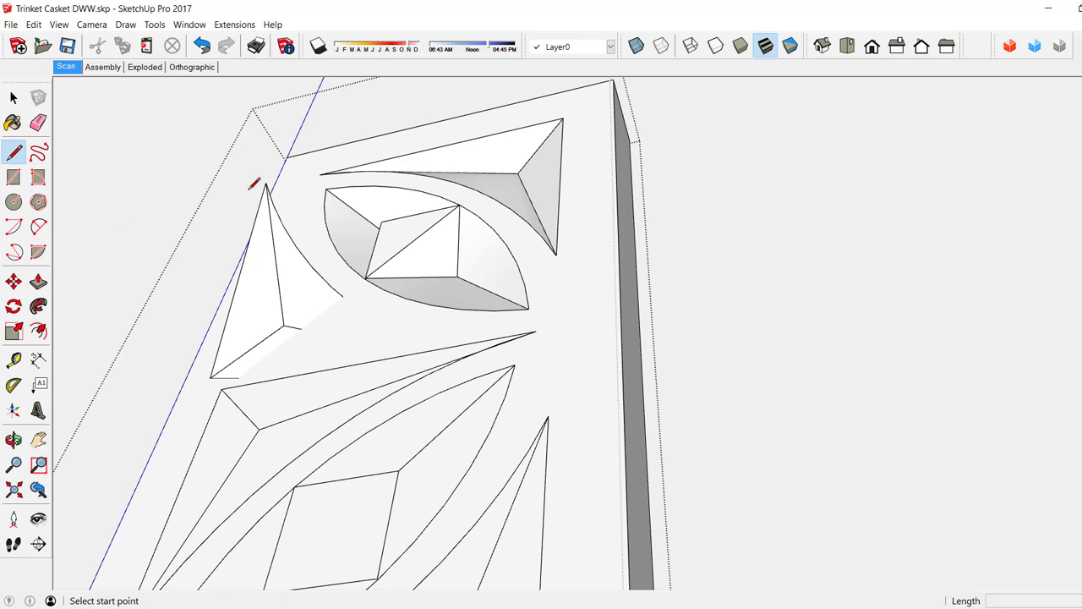
{"action": "left_click", "coordinate": [457, 274]}
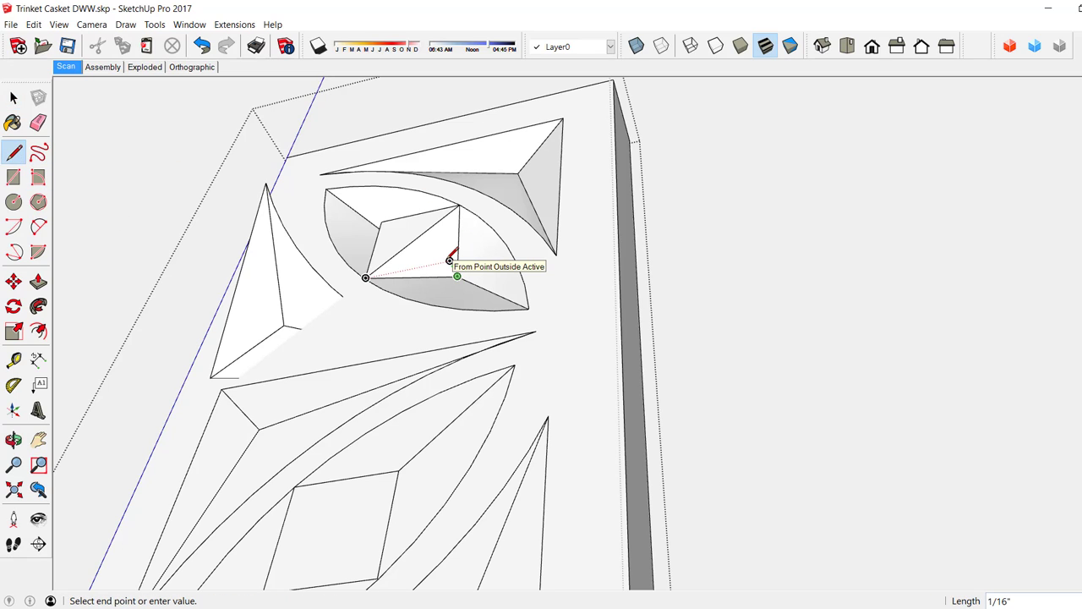
{"action": "left_click", "coordinate": [449, 260]}
{"action": "left_click", "coordinate": [366, 276]}
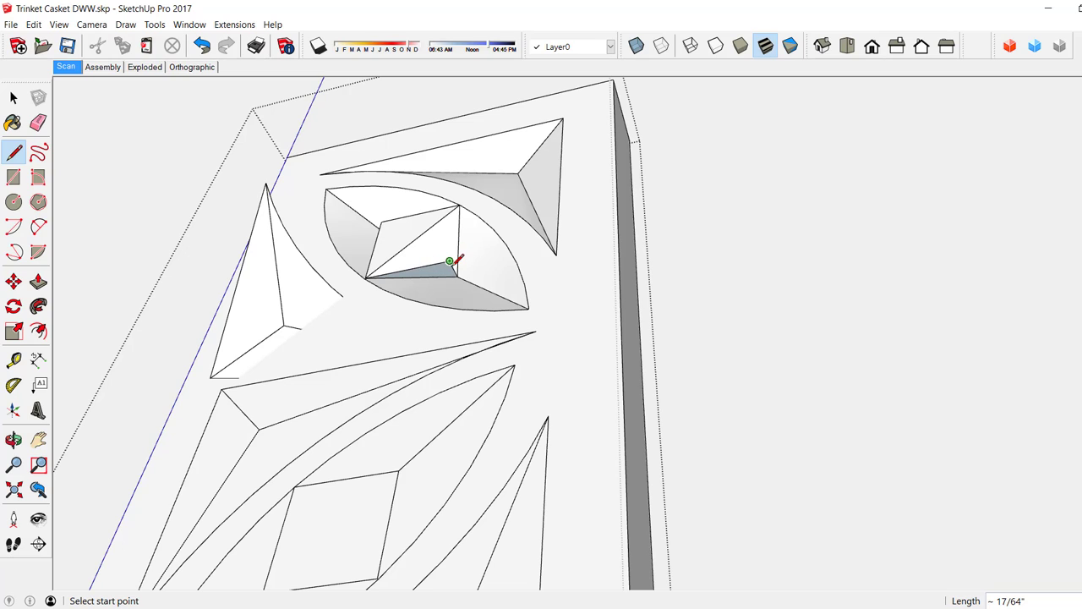
{"action": "left_click", "coordinate": [449, 260]}
{"action": "left_click", "coordinate": [454, 204]}
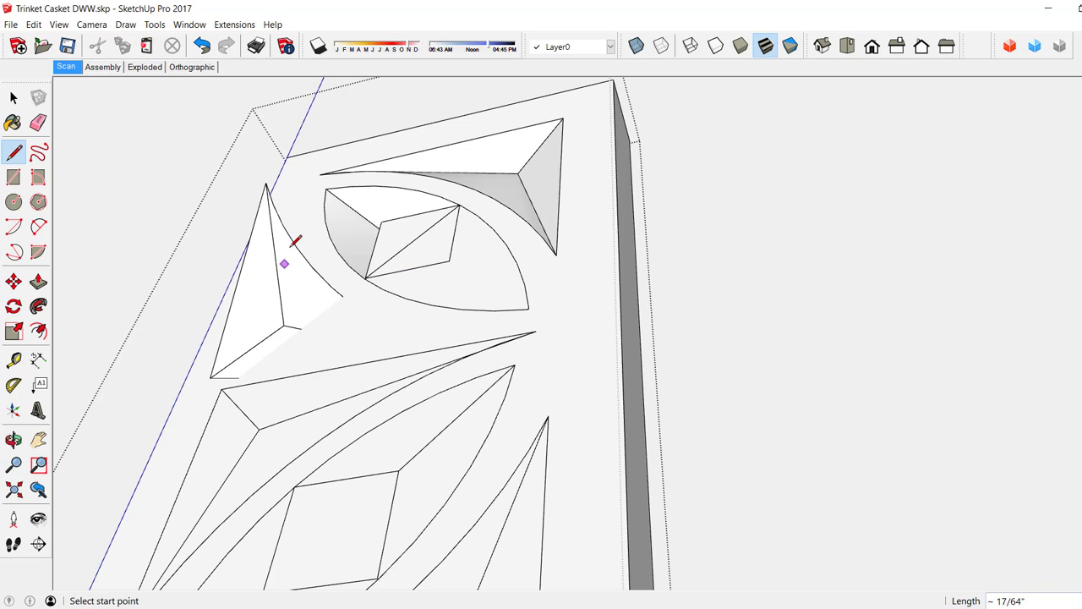
{"action": "left_click", "coordinate": [12, 98]}
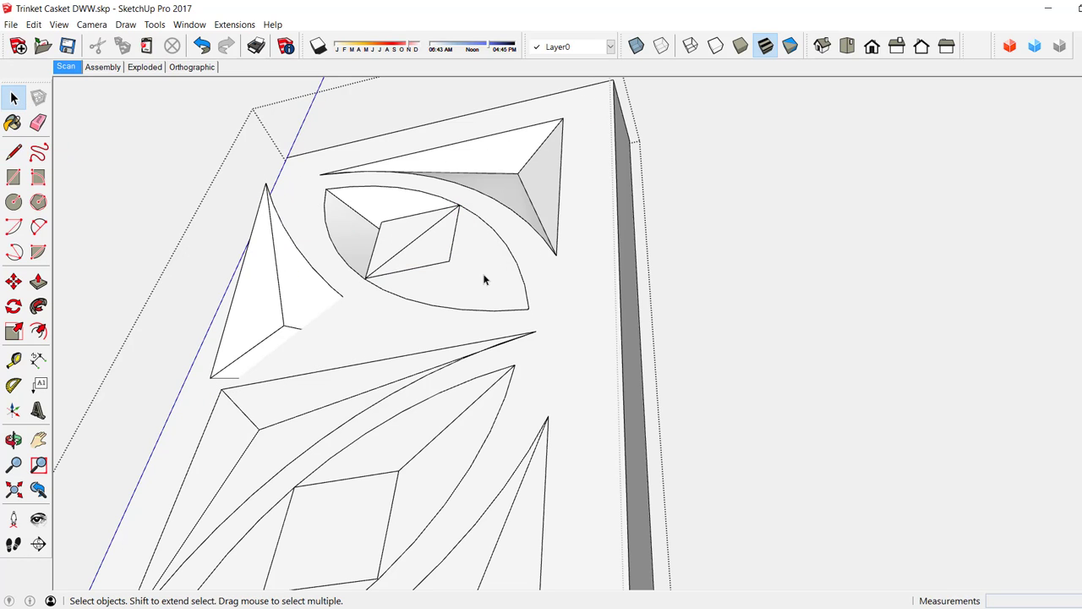
{"action": "left_click", "coordinate": [485, 281]}
{"action": "key", "text": "Delete"}
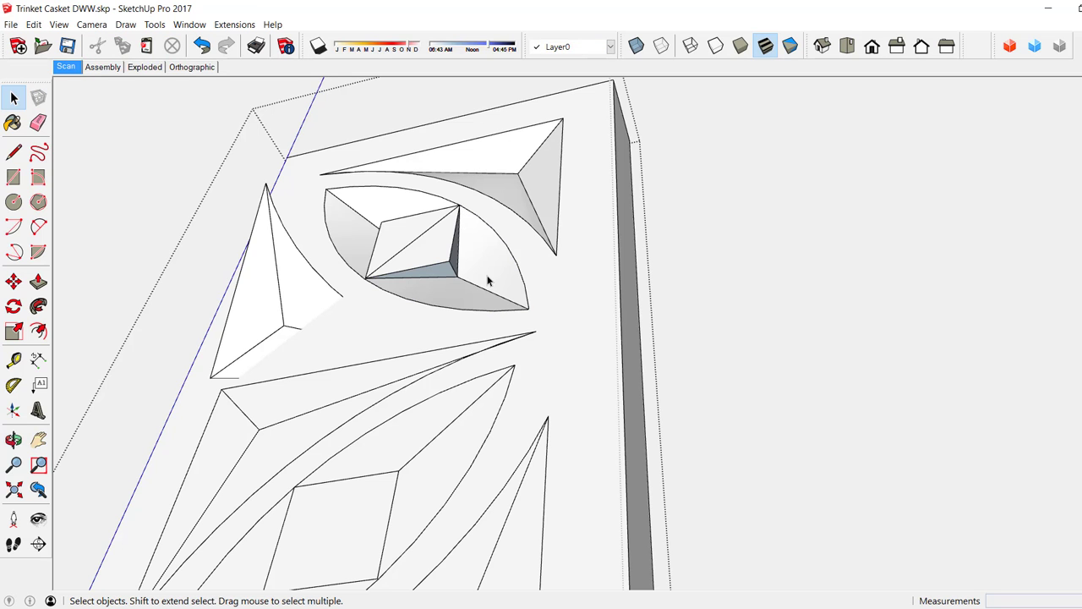
Reverse the four triangular side faces of the raised diamond in the uppermost leaf motif.
{"action": "middle_click_drag", "start_coordinate": [486, 288], "coordinate": [442, 252]}
{"action": "right_click", "coordinate": [439, 248]}
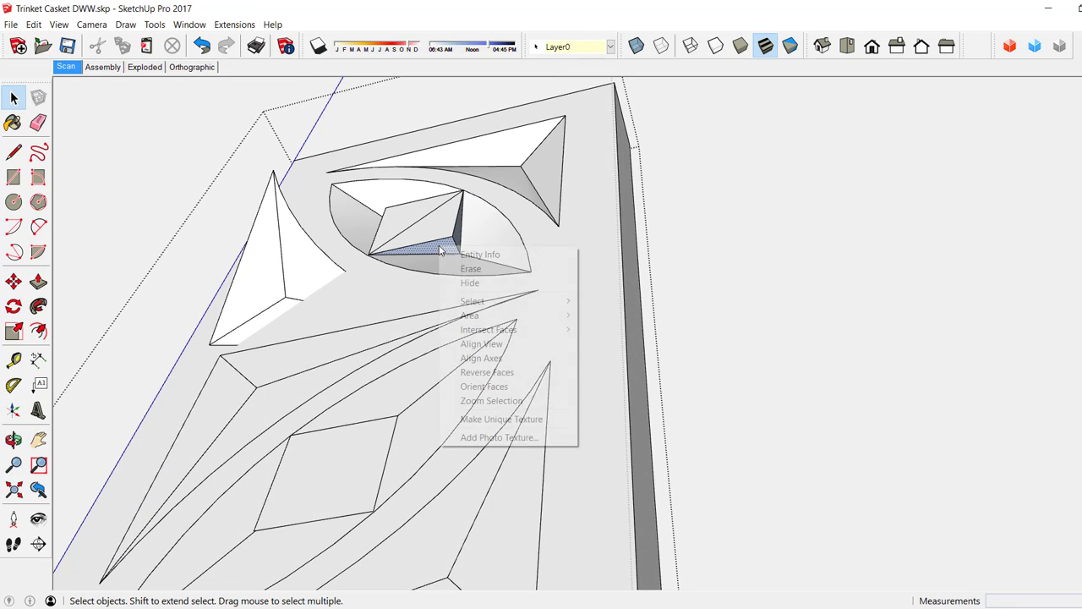
{"action": "left_click", "coordinate": [486, 372]}
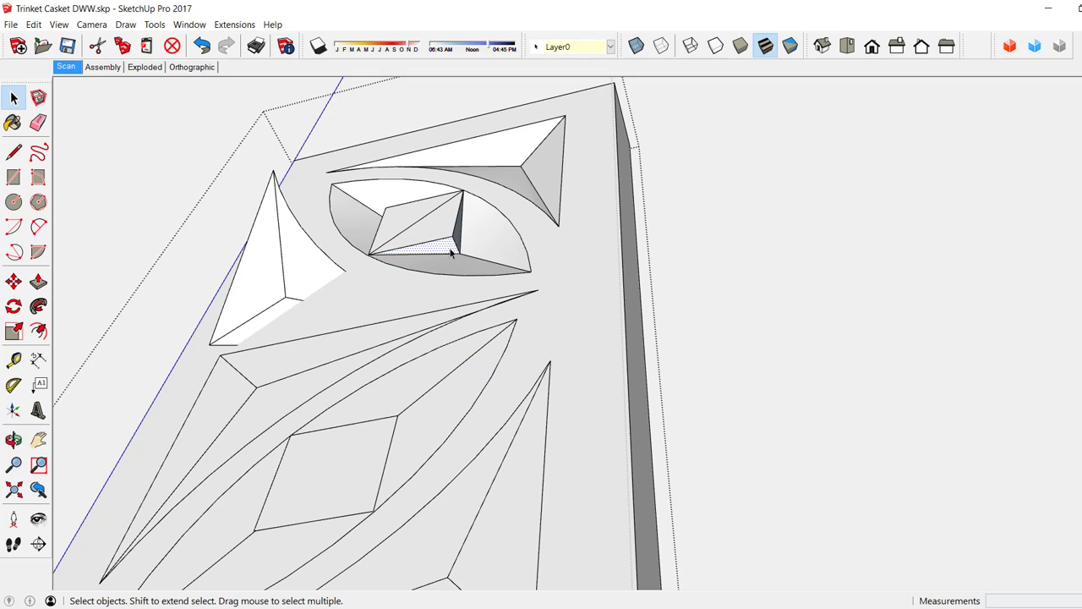
{"action": "right_click", "coordinate": [458, 241]}
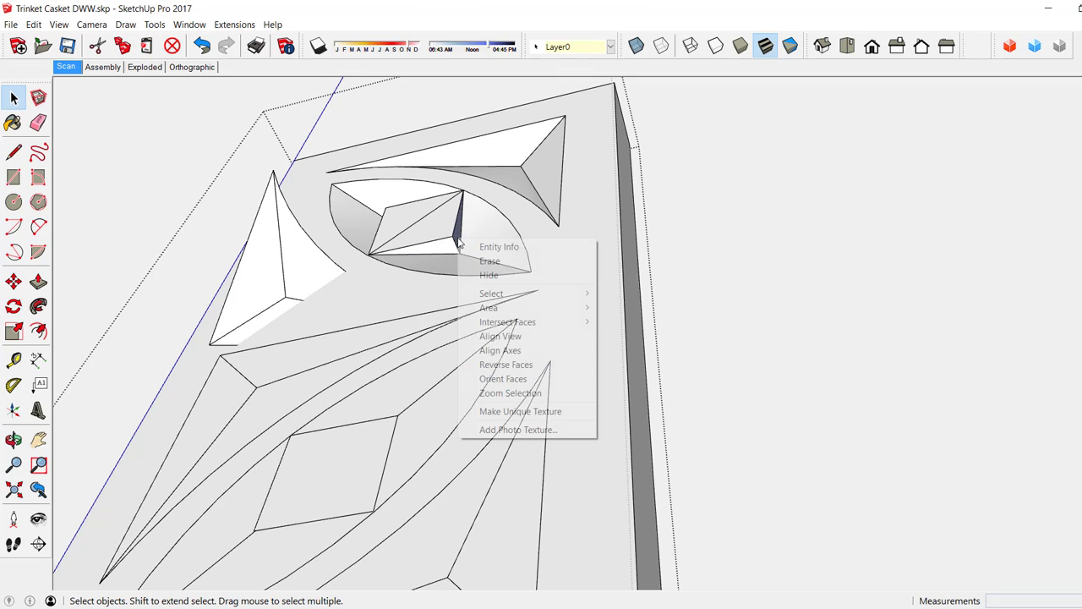
{"action": "left_click", "coordinate": [518, 369]}
{"action": "middle_click_drag", "start_coordinate": [381, 237], "coordinate": [592, 378]}
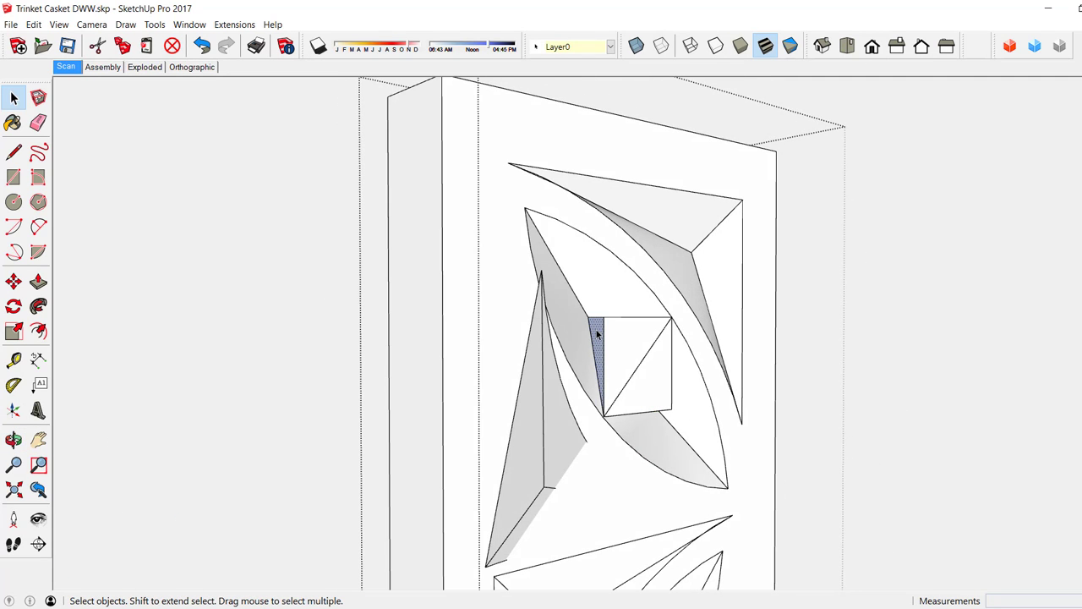
{"action": "right_click", "coordinate": [596, 334]}
{"action": "left_click", "coordinate": [645, 455]}
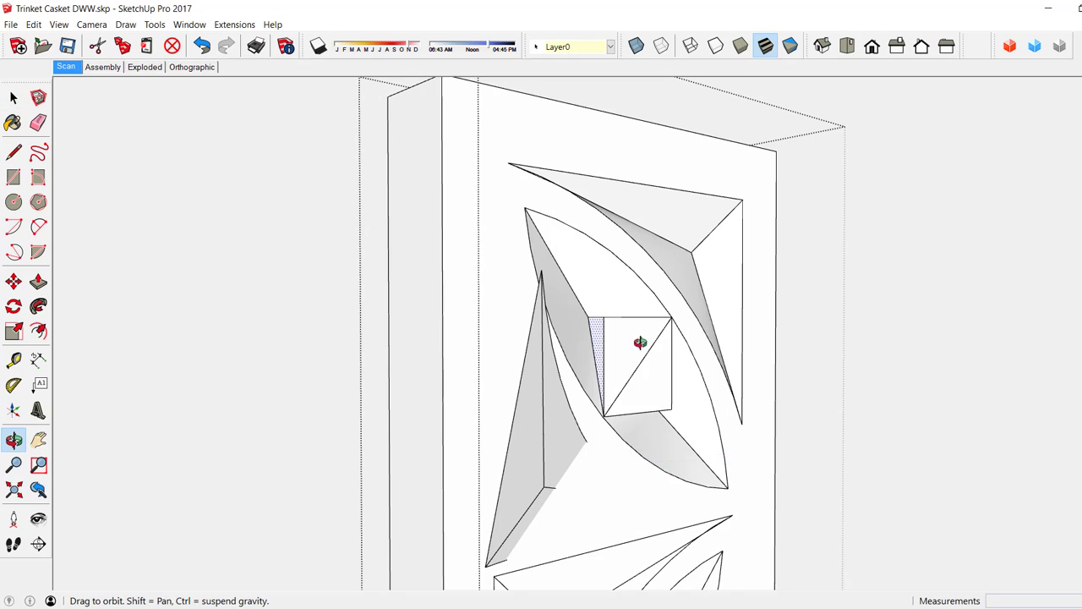
{"action": "middle_click_drag", "start_coordinate": [640, 341], "coordinate": [523, 349]}
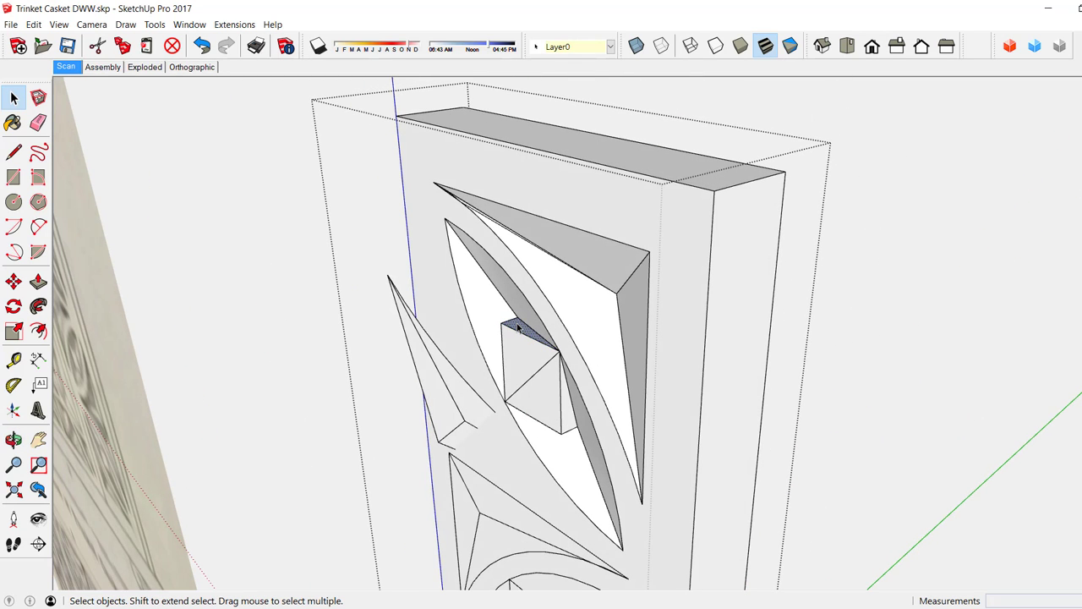
{"action": "right_click", "coordinate": [518, 327]}
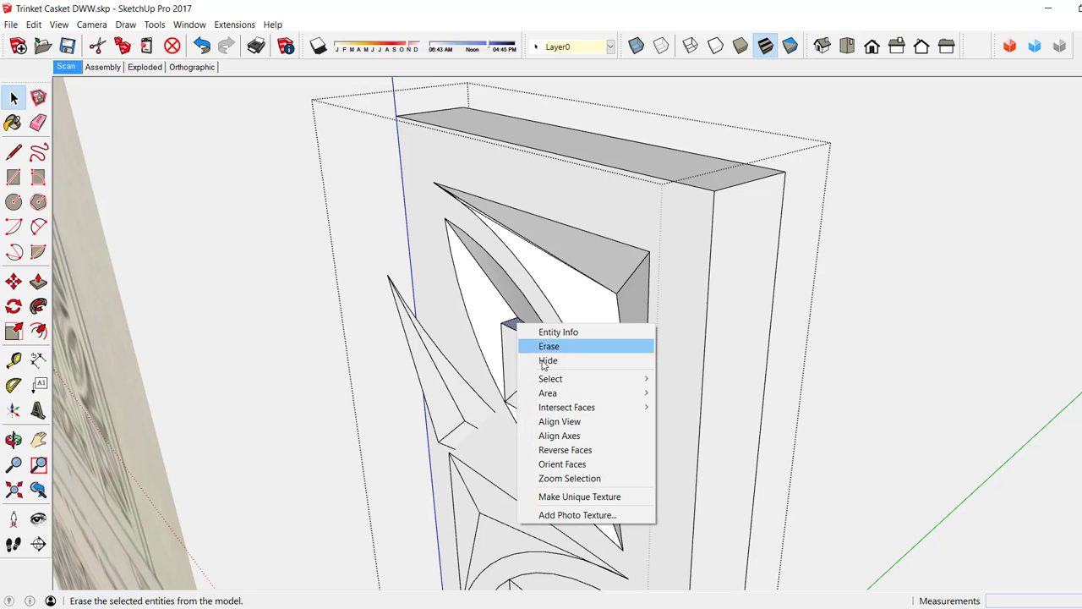
{"action": "left_click", "coordinate": [541, 449]}
Delete the diagonal edge across the diamond's front face and finish editing the strip component.
{"action": "middle_click_drag", "start_coordinate": [519, 339], "coordinate": [583, 152]}
{"action": "middle_click_drag", "start_coordinate": [513, 386], "coordinate": [551, 212]}
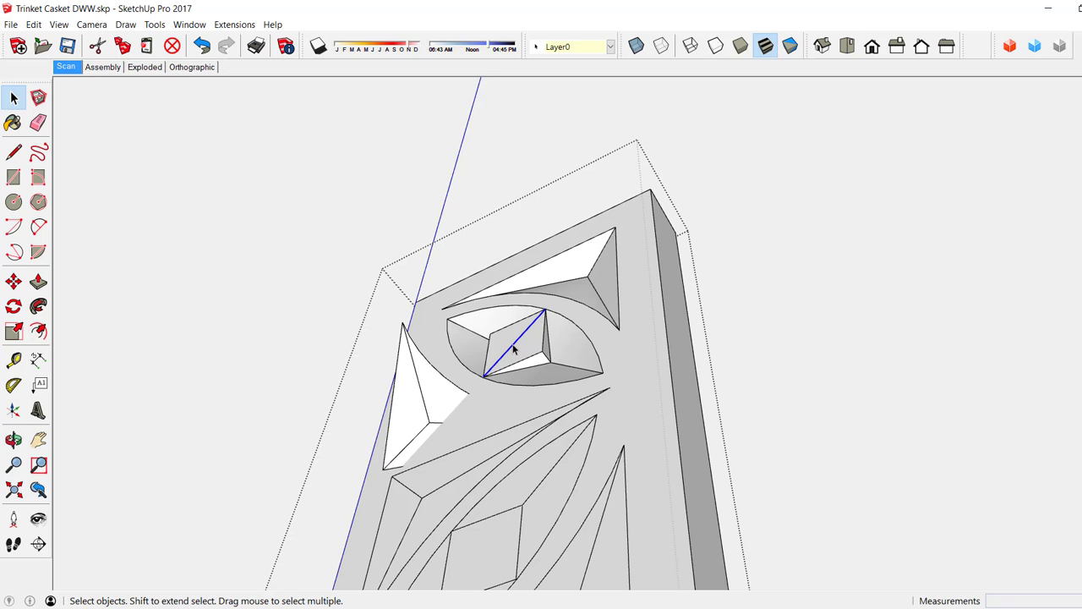
{"action": "key", "text": "Delete"}
{"action": "middle_click_drag", "start_coordinate": [512, 349], "coordinate": [563, 411]}
{"action": "scroll", "coordinate": [550, 372], "scroll_direction": "down", "scroll_amount": 2}
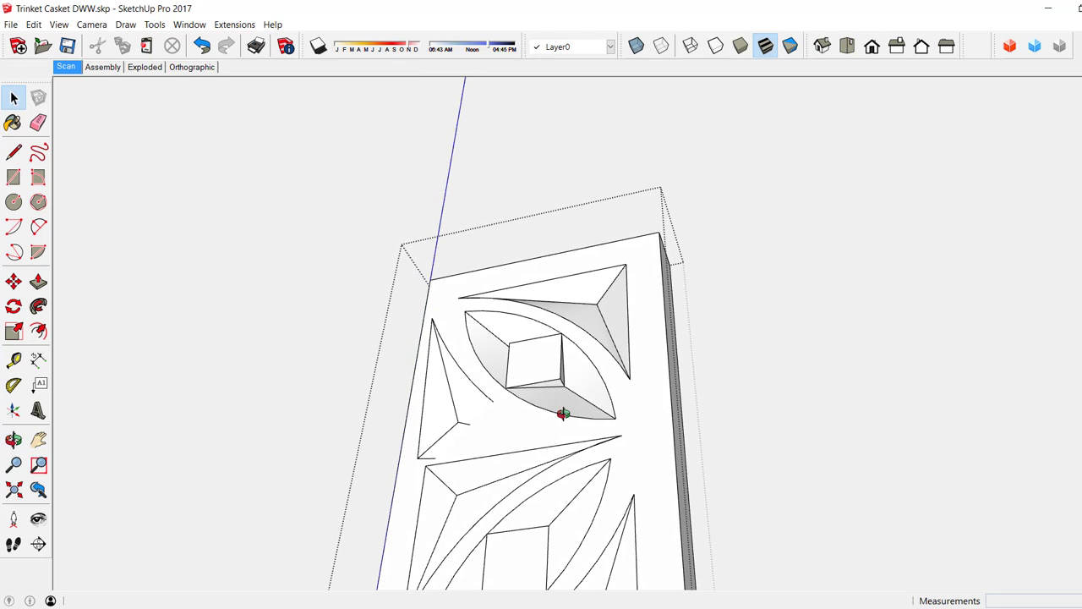
{"action": "right_click", "coordinate": [358, 185]}
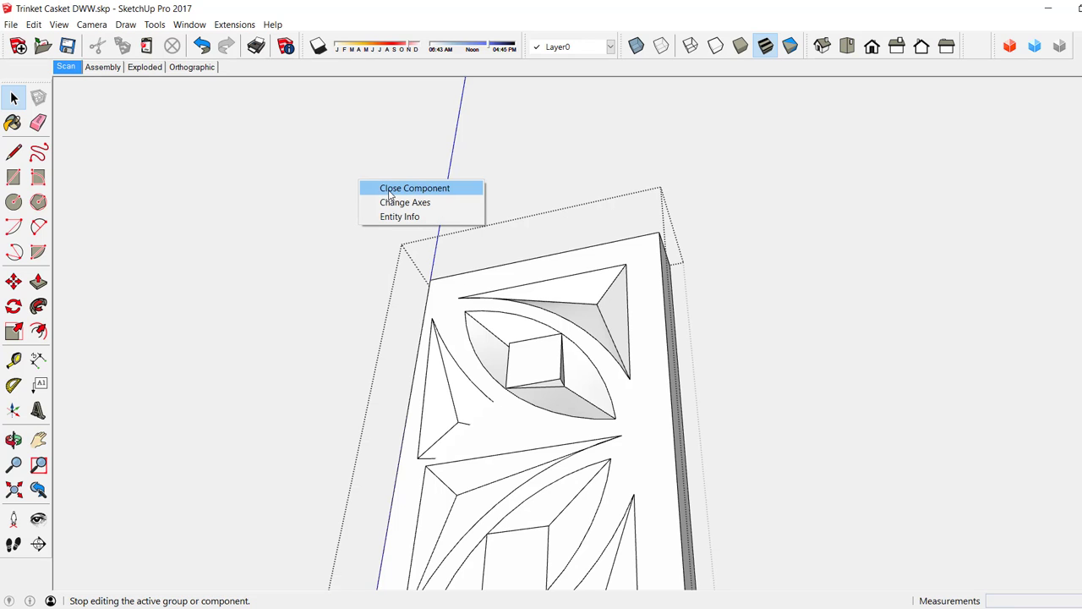
{"action": "left_click", "coordinate": [387, 186]}
{"action": "scroll", "coordinate": [435, 347], "scroll_direction": "down", "scroll_amount": 1}
{"action": "scroll", "coordinate": [435, 339], "scroll_direction": "down", "scroll_amount": 1}
{"action": "middle_click_drag", "start_coordinate": [468, 334], "coordinate": [472, 547]}
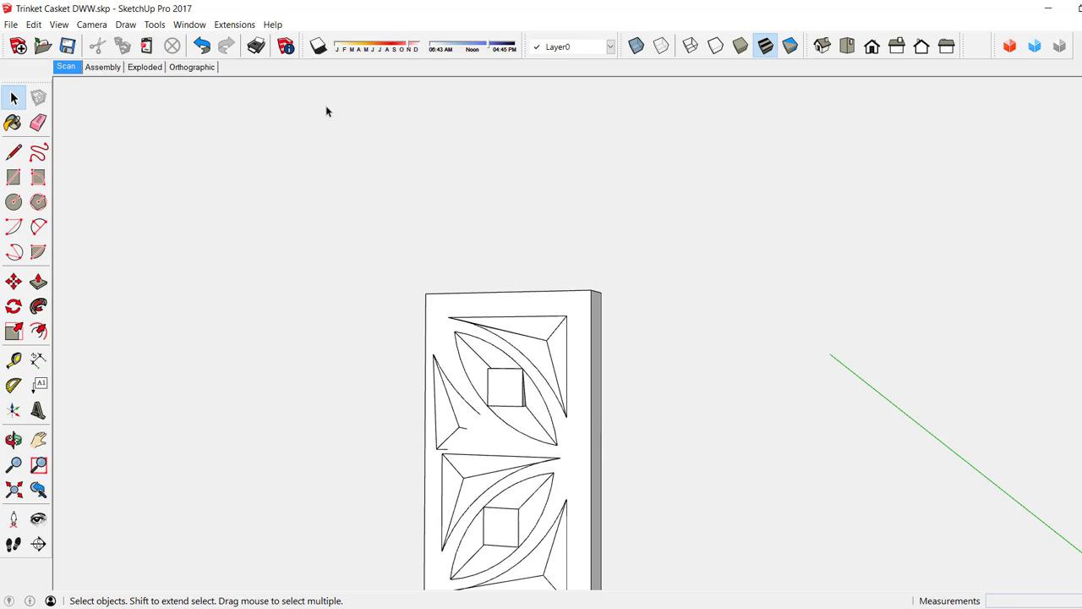
Switch to the Assembly scene and examine the carved front, side and corner strips of the open casket.
{"action": "left_click", "coordinate": [103, 67]}
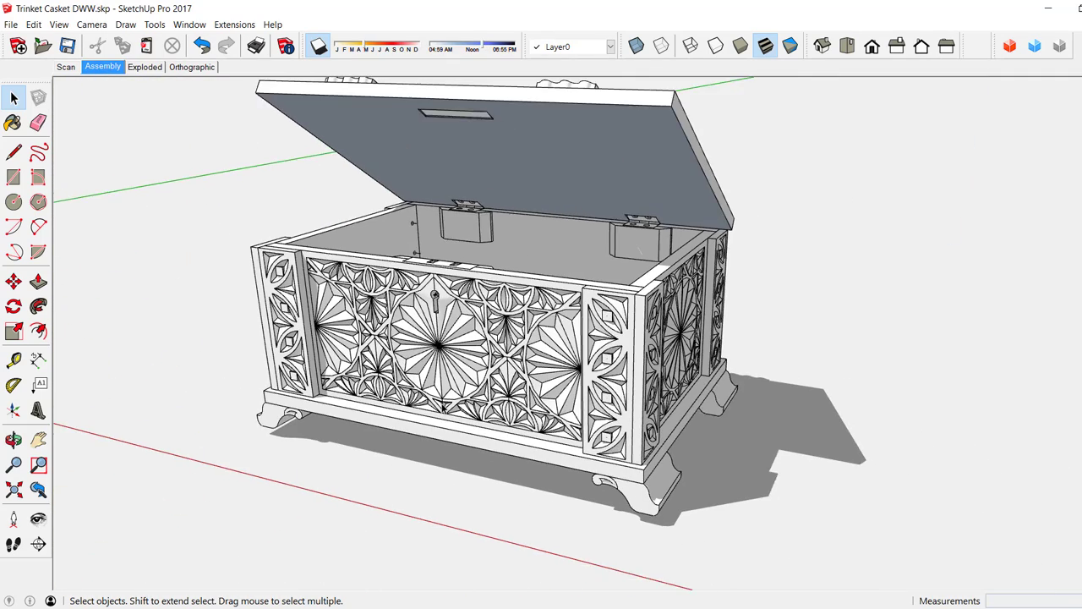
{"action": "key", "text": "o"}
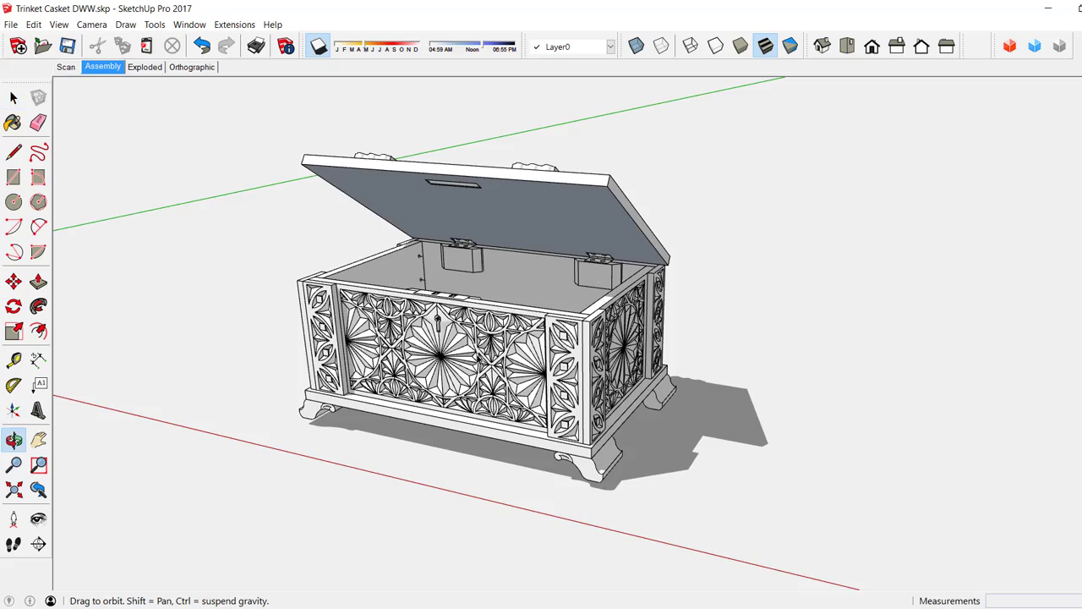
{"action": "left_click_drag", "start_coordinate": [478, 356], "coordinate": [390, 353]}
{"action": "key", "text": "space"}
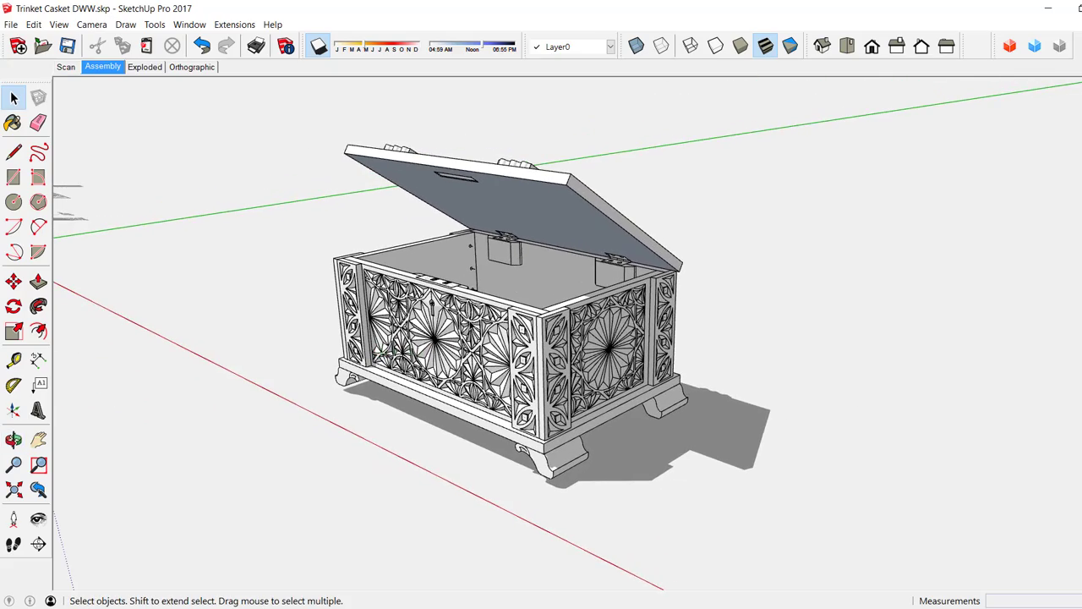
{"action": "scroll", "coordinate": [567, 362], "scroll_direction": "up", "scroll_amount": 3}
{"action": "scroll", "coordinate": [568, 362], "scroll_direction": "up", "scroll_amount": 4}
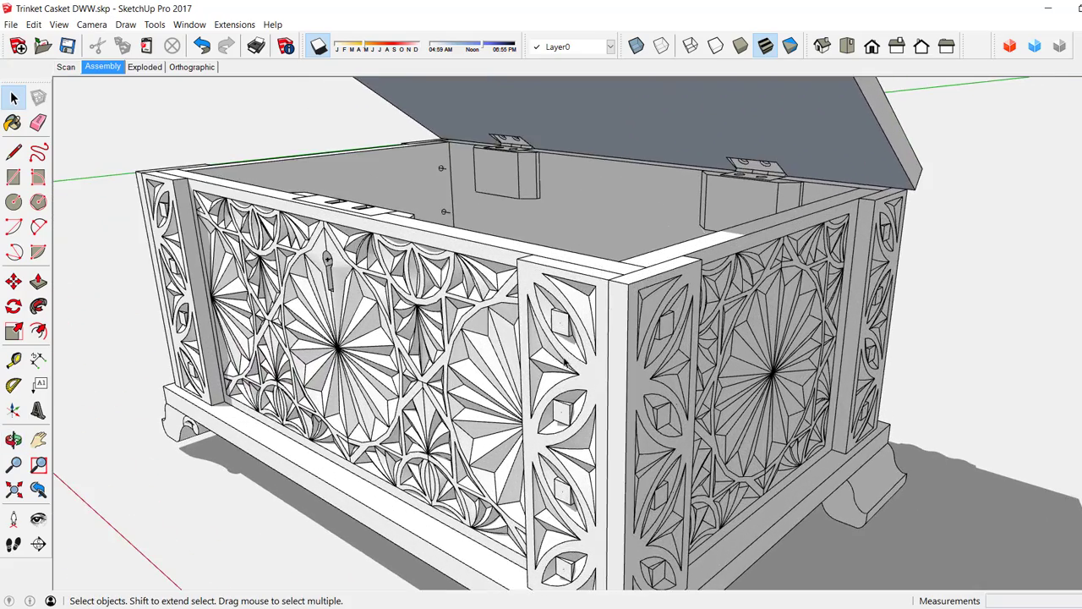
{"action": "middle_click_drag", "start_coordinate": [492, 356], "coordinate": [626, 349]}
{"action": "scroll", "coordinate": [584, 336], "scroll_direction": "down", "scroll_amount": 3}
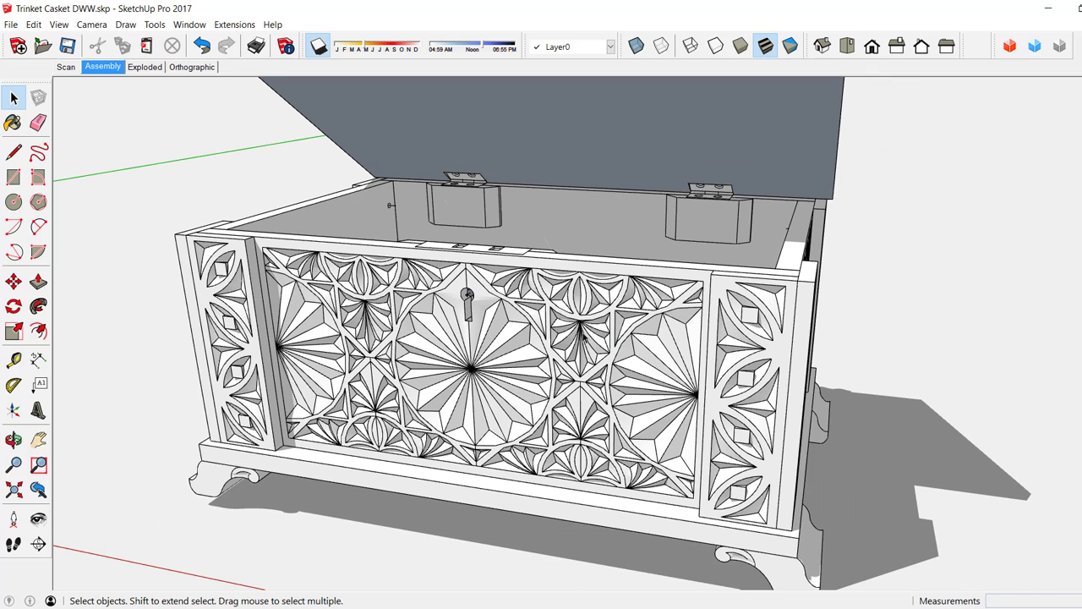
{"action": "scroll", "coordinate": [583, 337], "scroll_direction": "down", "scroll_amount": 1}
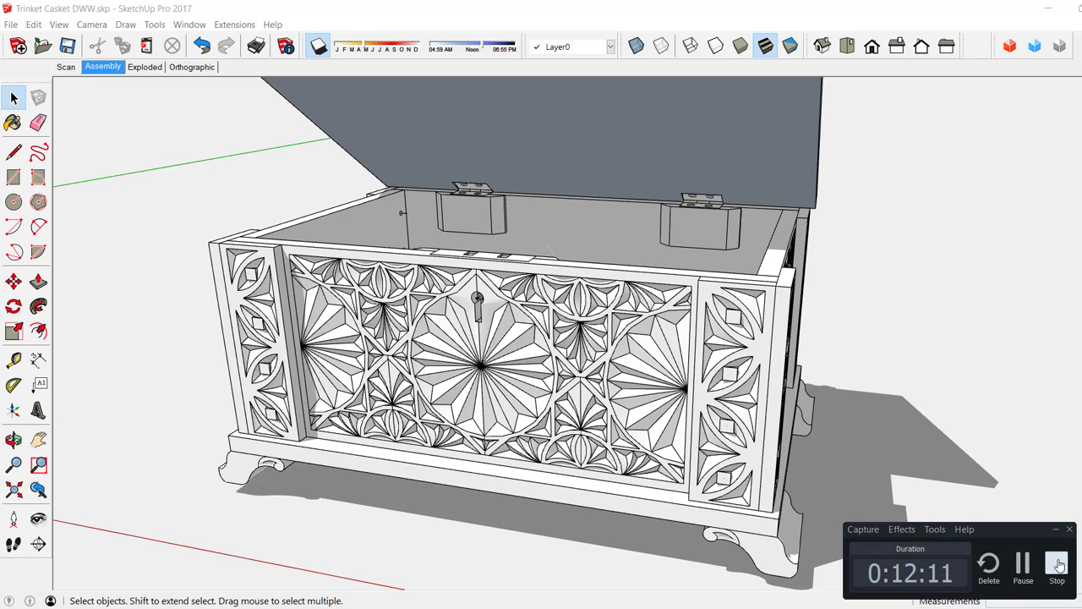
{"action": "left_click", "coordinate": [1058, 564]}
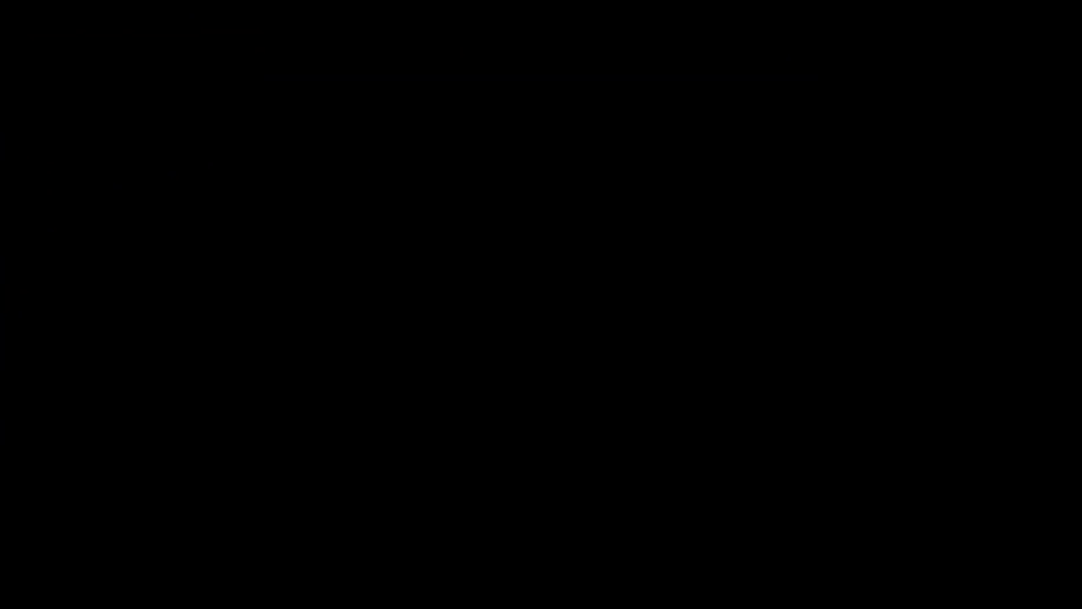